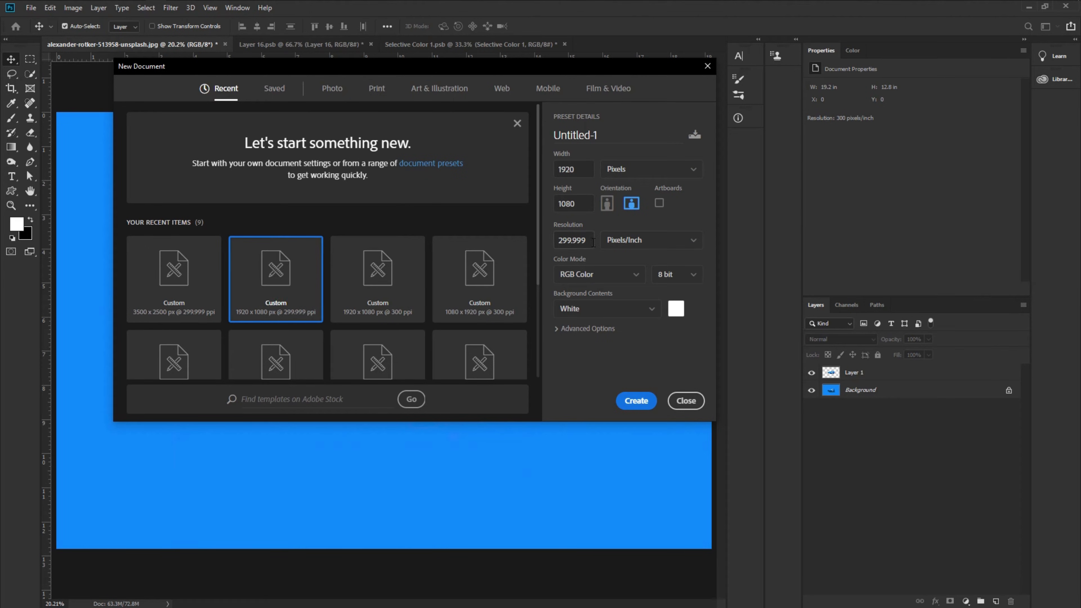
- Create a new 1920 x 1080 pixel document at 300 pixels/inch named "Liquit splash"
{"action": "type", "text": "300"}
{"action": "left_click_drag", "start_coordinate": [601, 135], "coordinate": [553, 140]}
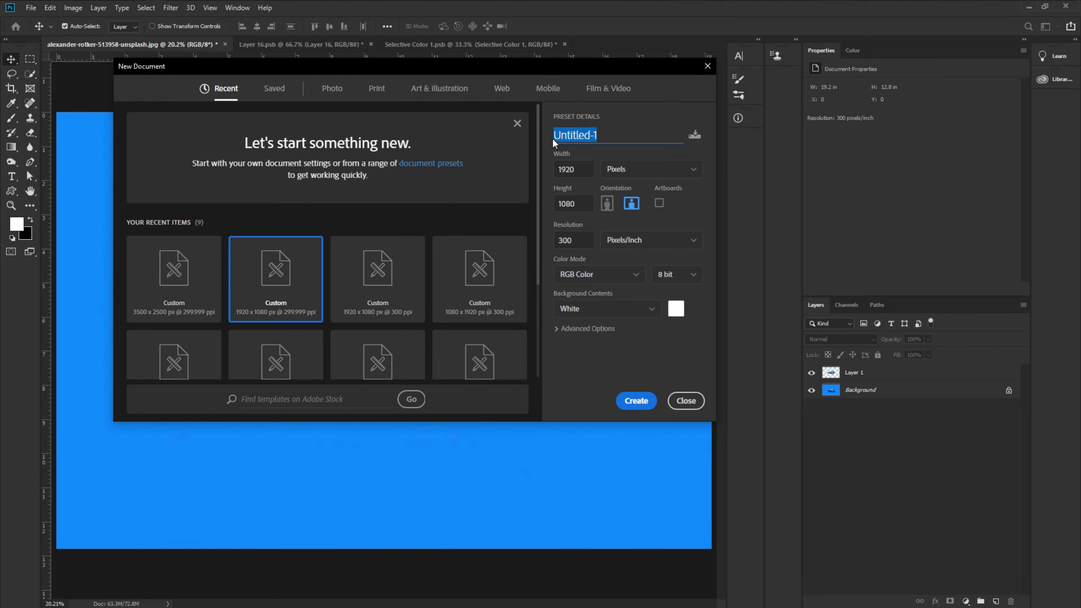
{"action": "type", "text": "Liquit s splash"}
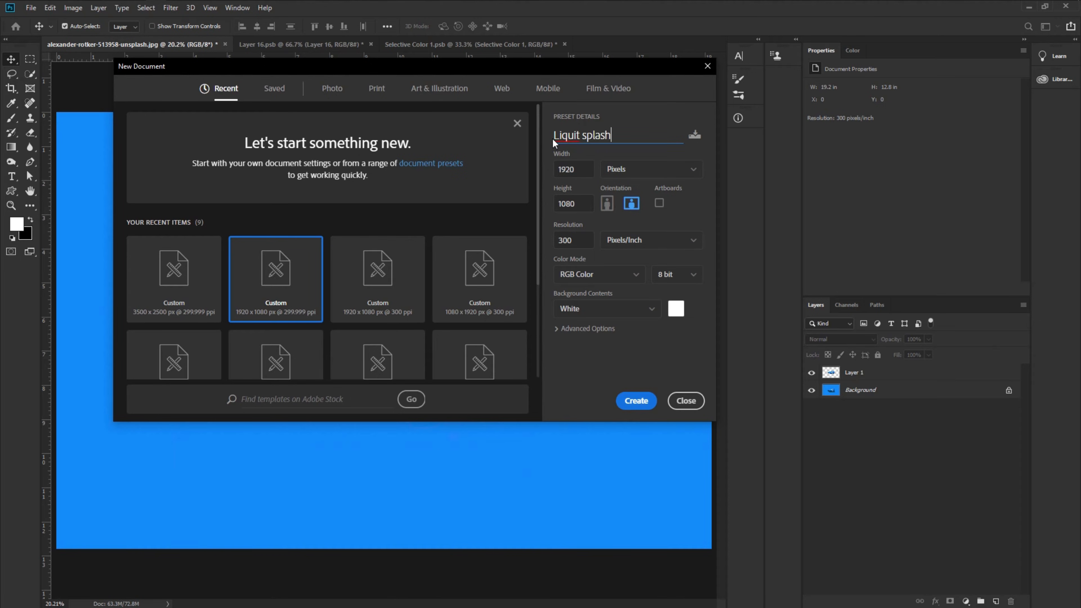
{"action": "left_click", "coordinate": [638, 401]}
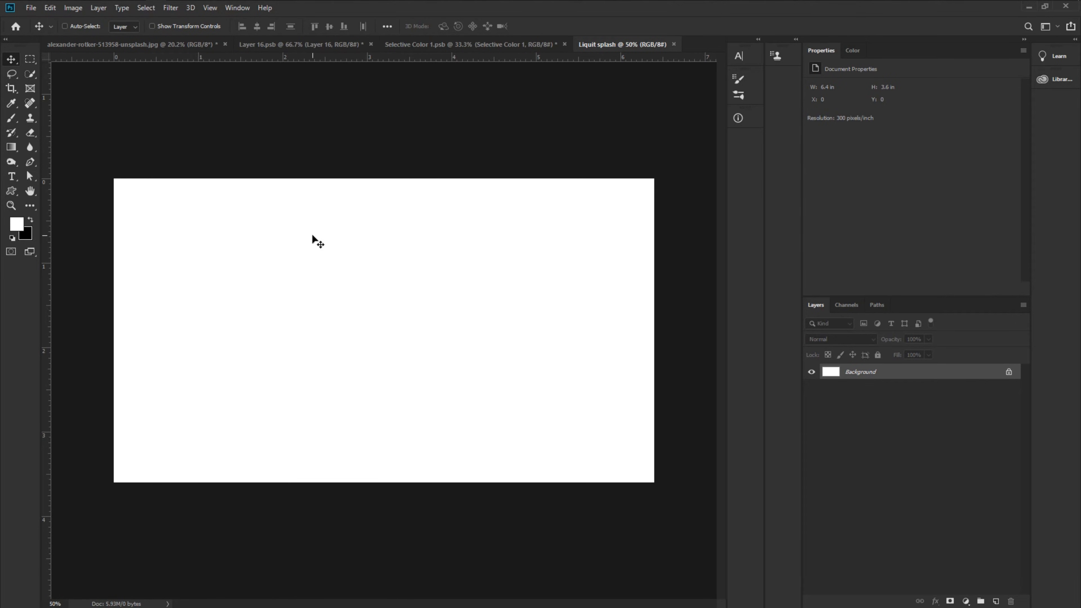
- Bring the cut-out shoe layer from the shoe photo into the Liquit splash document
{"action": "scroll", "coordinate": [312, 235], "scroll_direction": "up", "scroll_amount": 2}
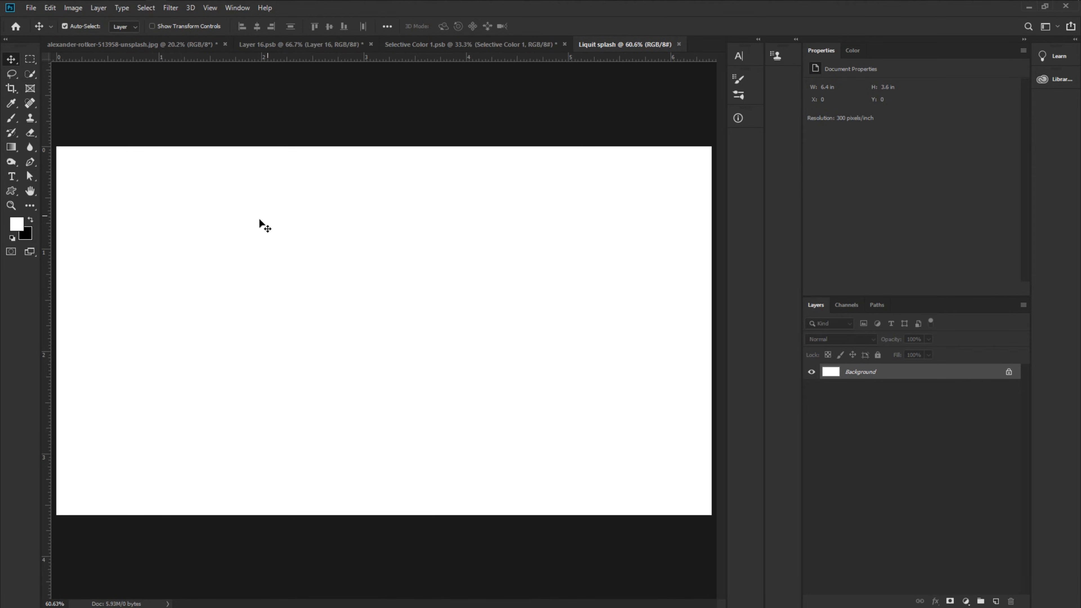
{"action": "left_click", "coordinate": [100, 43]}
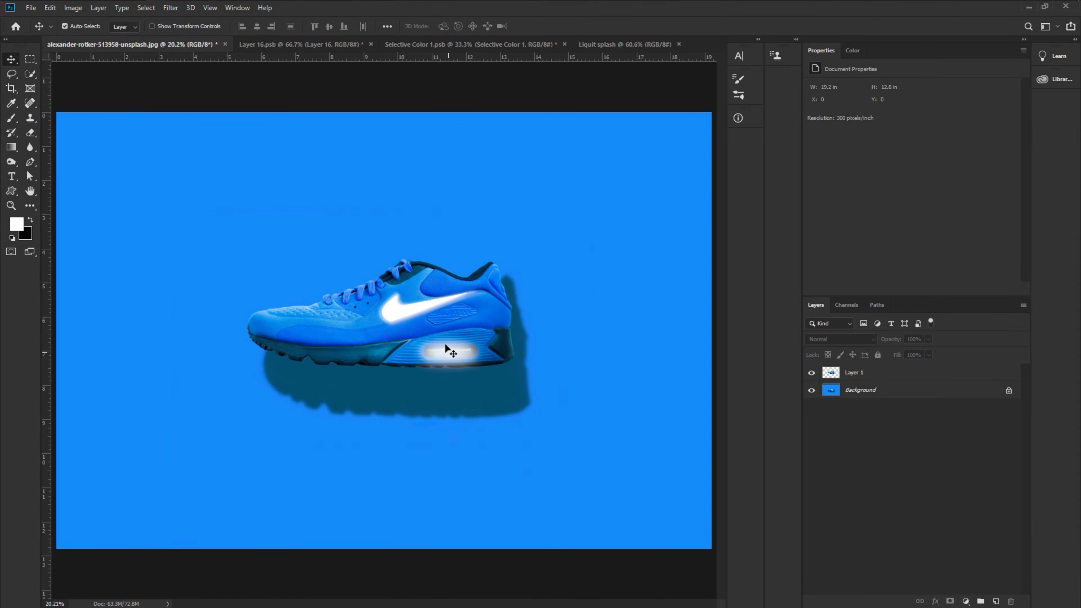
{"action": "left_click", "coordinate": [444, 343]}
{"action": "left_click", "coordinate": [812, 389]}
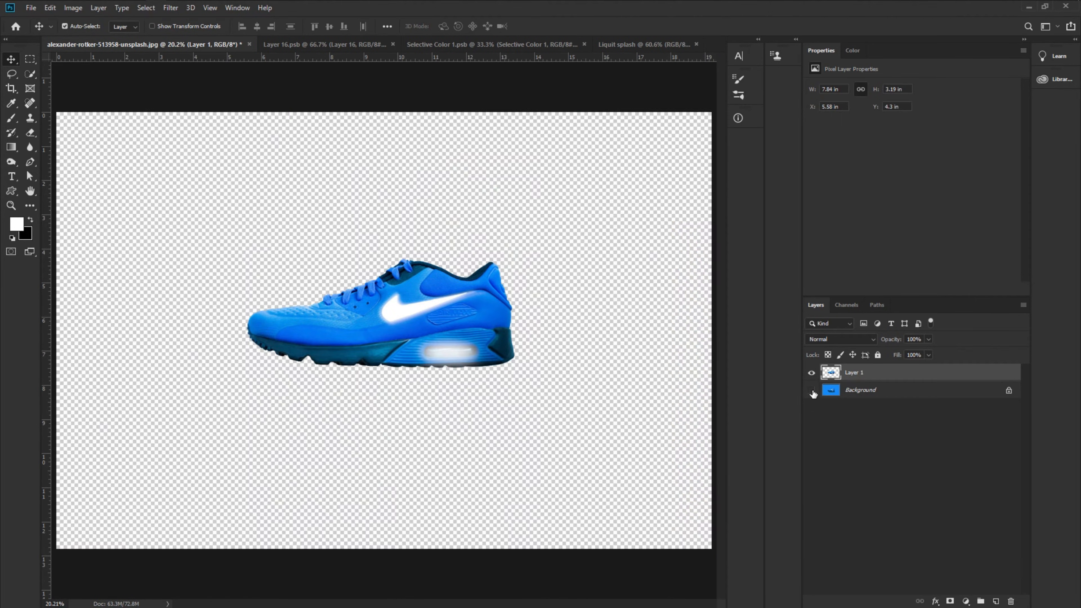
{"action": "left_click", "coordinate": [811, 390]}
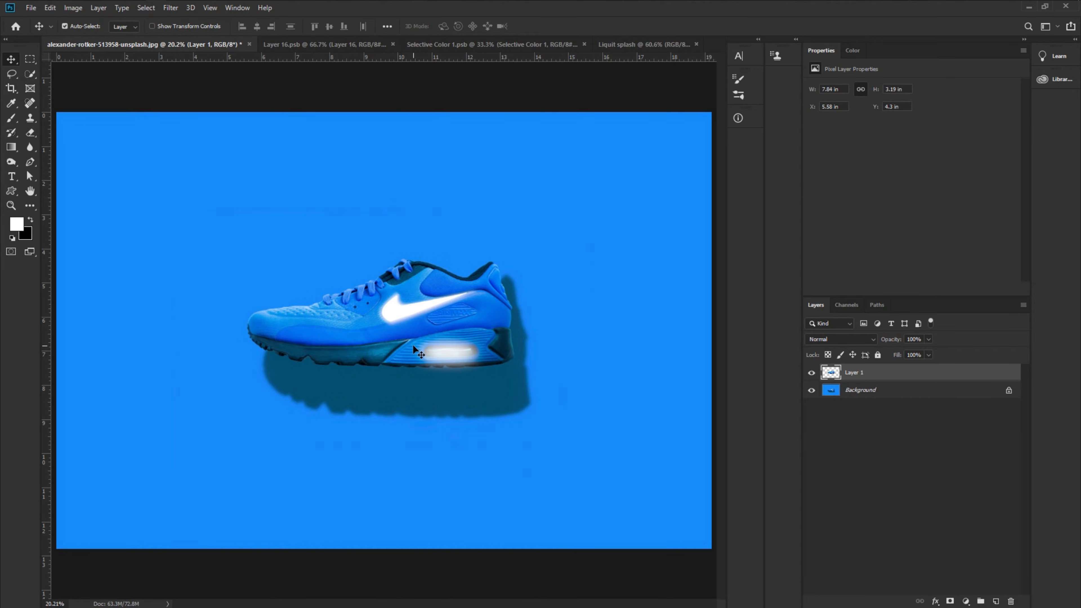
{"action": "left_click_drag", "start_coordinate": [412, 344], "coordinate": [380, 338]}
- Scale the shoe down proportionally and position it left of centre on the canvas
{"action": "key", "text": "ctrl+t"}
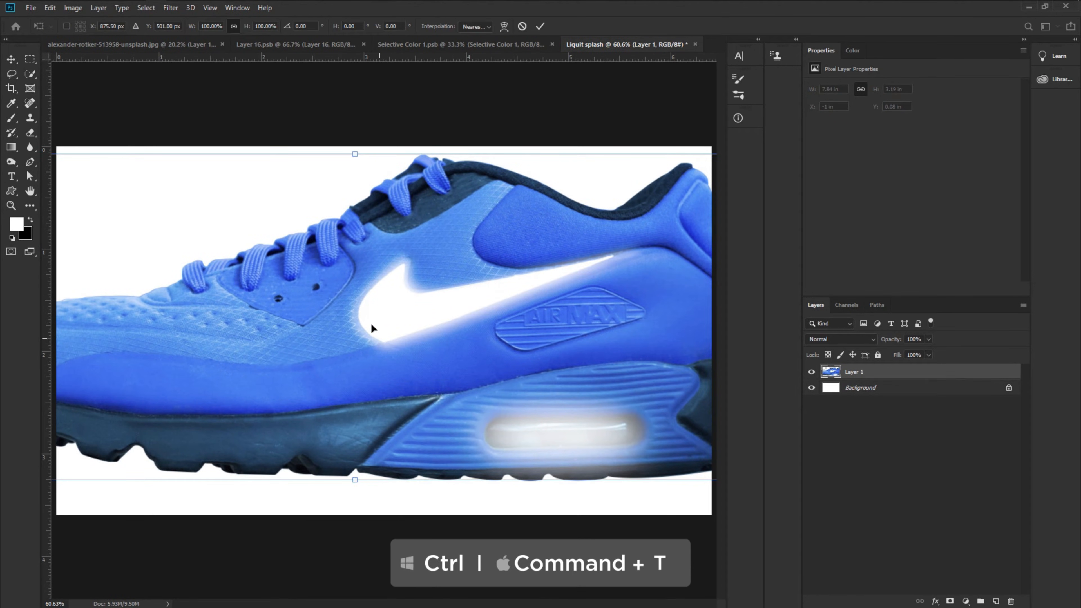
{"action": "left_click_drag", "start_coordinate": [354, 154], "coordinate": [349, 257]}
{"action": "left_click_drag", "start_coordinate": [365, 309], "coordinate": [333, 325]}
{"action": "key", "text": "Return"}
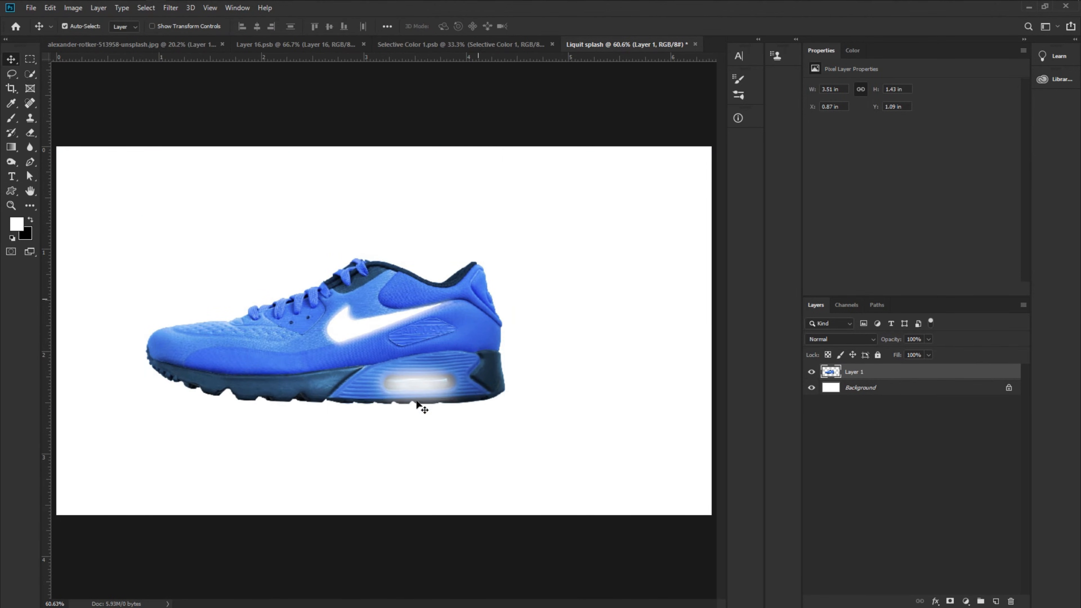
{"action": "left_click_drag", "start_coordinate": [422, 405], "coordinate": [410, 379]}
- Start a Pen tool path at the shoe's toe, tracing along the top edge of the sole
{"action": "scroll", "coordinate": [251, 399], "scroll_direction": "up", "scroll_amount": 1}
{"action": "scroll", "coordinate": [251, 398], "scroll_direction": "up", "scroll_amount": 2}
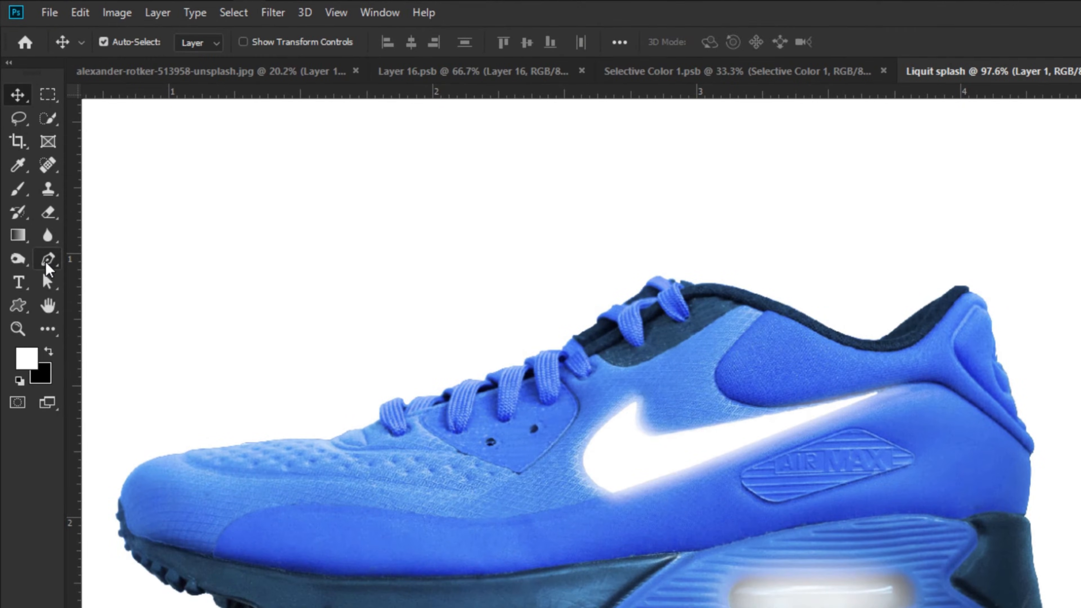
{"action": "left_click", "coordinate": [46, 263]}
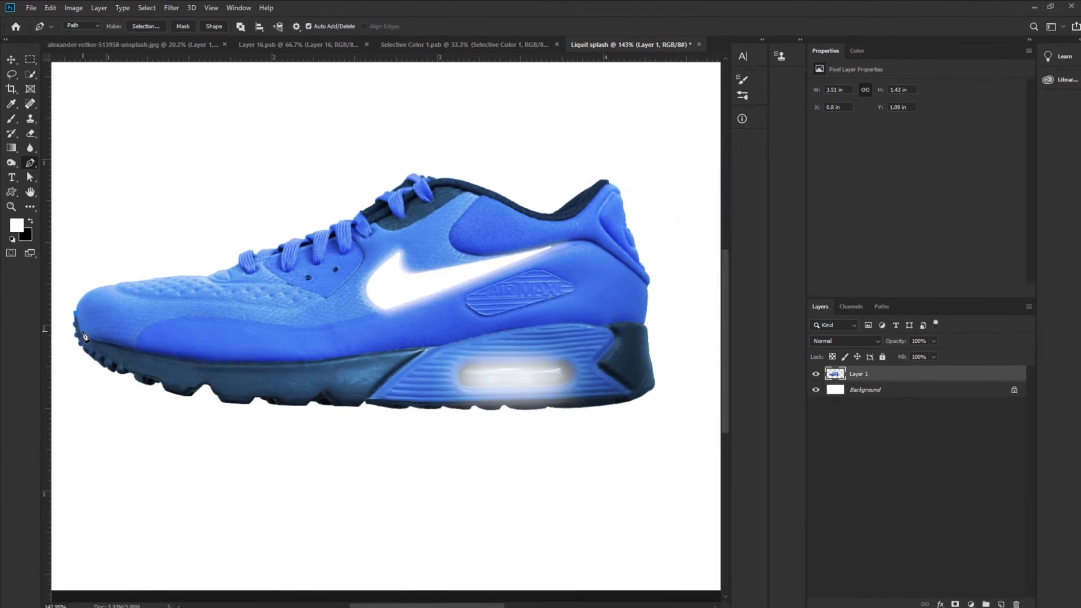
{"action": "scroll", "coordinate": [141, 566], "scroll_direction": "up", "scroll_amount": 3}
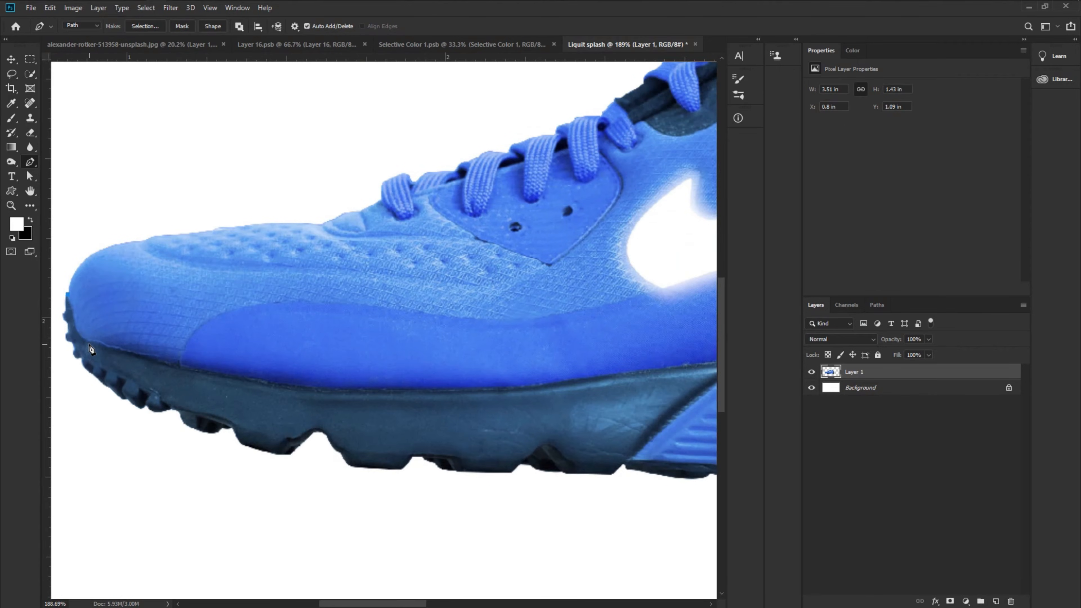
{"action": "scroll", "coordinate": [91, 348], "scroll_direction": "up", "scroll_amount": 3}
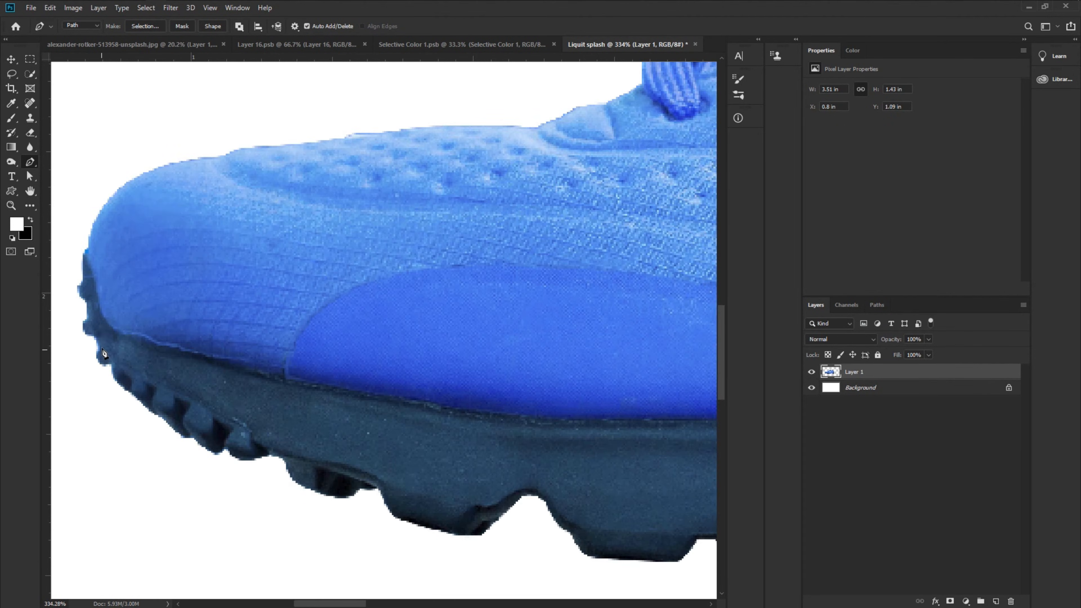
{"action": "left_click_drag", "start_coordinate": [102, 284], "coordinate": [84, 251]}
{"action": "left_click", "coordinate": [100, 310], "text": "alt"}
{"action": "left_click_drag", "start_coordinate": [114, 336], "coordinate": [145, 336]}
{"action": "left_click", "coordinate": [156, 345]}
{"action": "left_click_drag", "start_coordinate": [188, 351], "coordinate": [206, 365]}
{"action": "left_click", "coordinate": [188, 351], "text": "alt"}
{"action": "left_click_drag", "start_coordinate": [346, 412], "coordinate": [230, 370]}
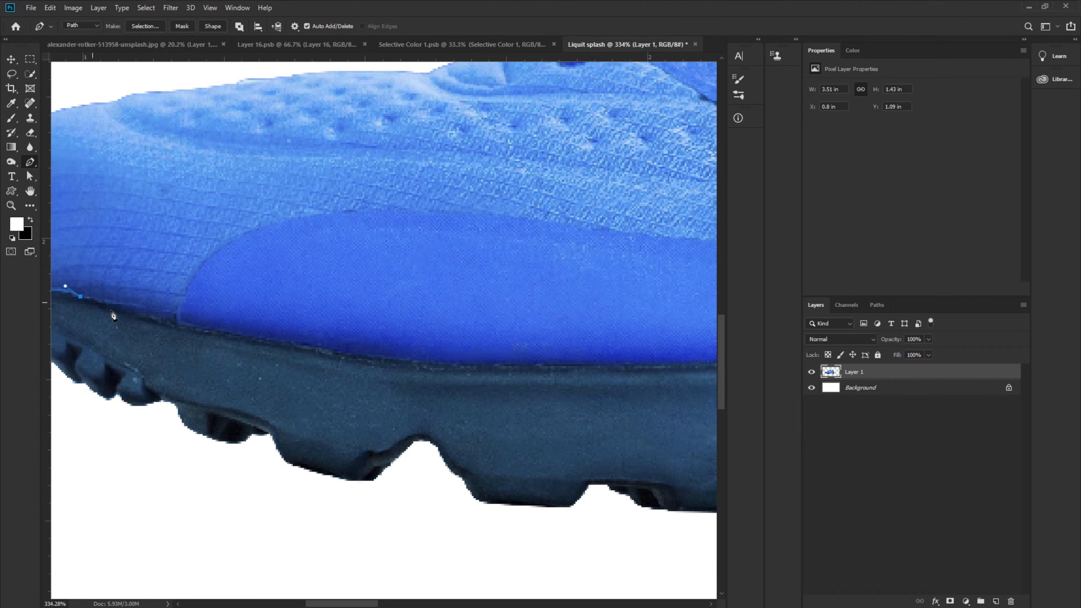
- Continue the path along the sole's upper edge toward the air unit
{"action": "left_click_drag", "start_coordinate": [177, 325], "coordinate": [202, 336]}
{"action": "left_click_drag", "start_coordinate": [342, 355], "coordinate": [388, 375]}
{"action": "left_click_drag", "start_coordinate": [297, 335], "coordinate": [267, 333]}
{"action": "left_click", "coordinate": [342, 355], "text": "alt"}
{"action": "scroll", "coordinate": [362, 359], "scroll_direction": "right", "scroll_amount": 2}
{"action": "left_click", "coordinate": [563, 364]}
{"action": "key", "text": "ctrl+z"}
{"action": "left_click_drag", "start_coordinate": [424, 364], "coordinate": [523, 362]}
{"action": "left_click", "coordinate": [424, 365], "text": "alt"}
{"action": "left_click_drag", "start_coordinate": [496, 398], "coordinate": [218, 329]}
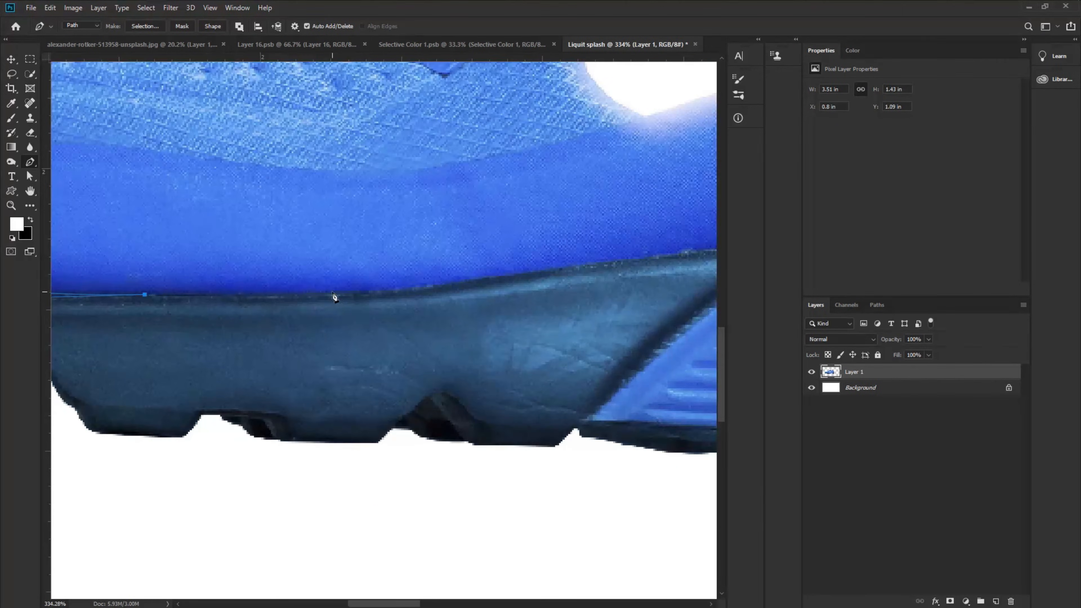
- Continue the path over the air unit to the heel's back edge
{"action": "left_click_drag", "start_coordinate": [330, 293], "coordinate": [168, 314]}
{"action": "left_click", "coordinate": [332, 293], "text": "alt"}
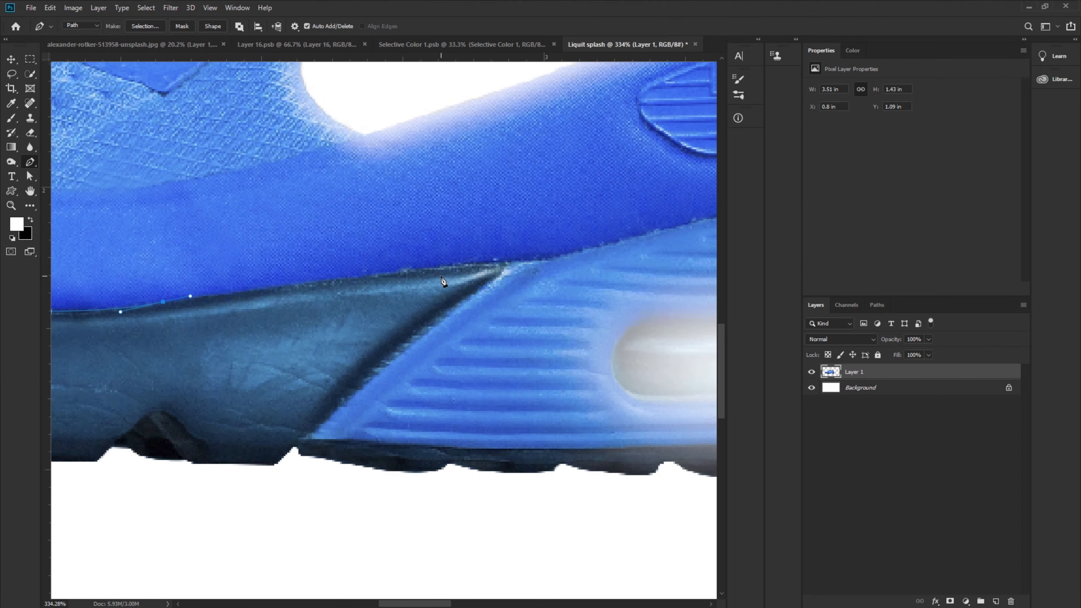
{"action": "left_click_drag", "start_coordinate": [508, 262], "coordinate": [410, 302]}
{"action": "left_click_drag", "start_coordinate": [602, 328], "coordinate": [319, 325]}
{"action": "left_click", "coordinate": [475, 266]}
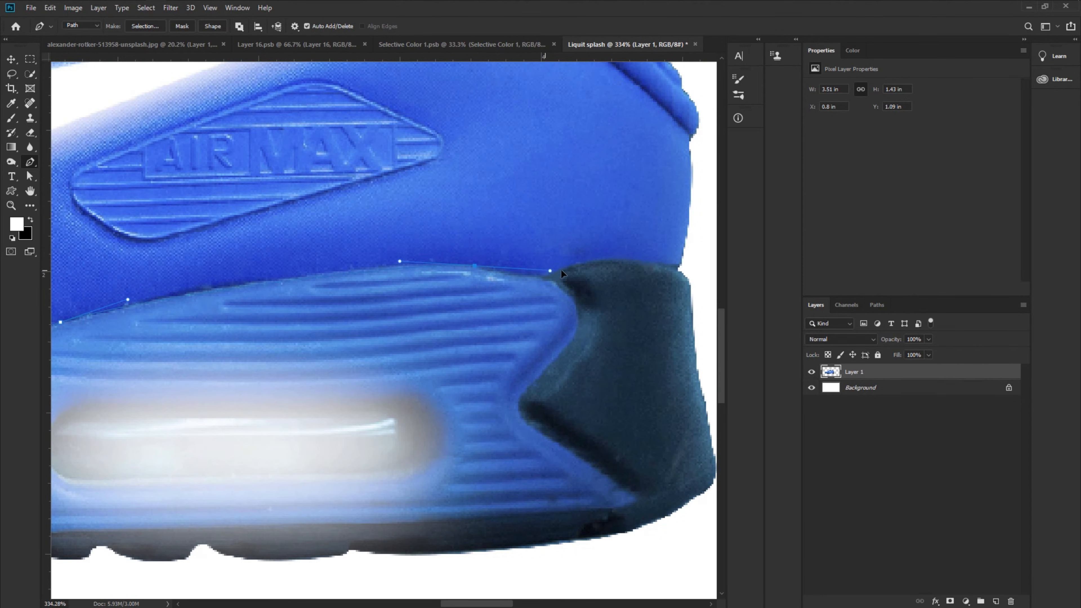
{"action": "left_click_drag", "start_coordinate": [547, 279], "coordinate": [569, 278]}
{"action": "left_click_drag", "start_coordinate": [694, 277], "coordinate": [510, 276]}
{"action": "left_click_drag", "start_coordinate": [492, 268], "coordinate": [592, 293]}
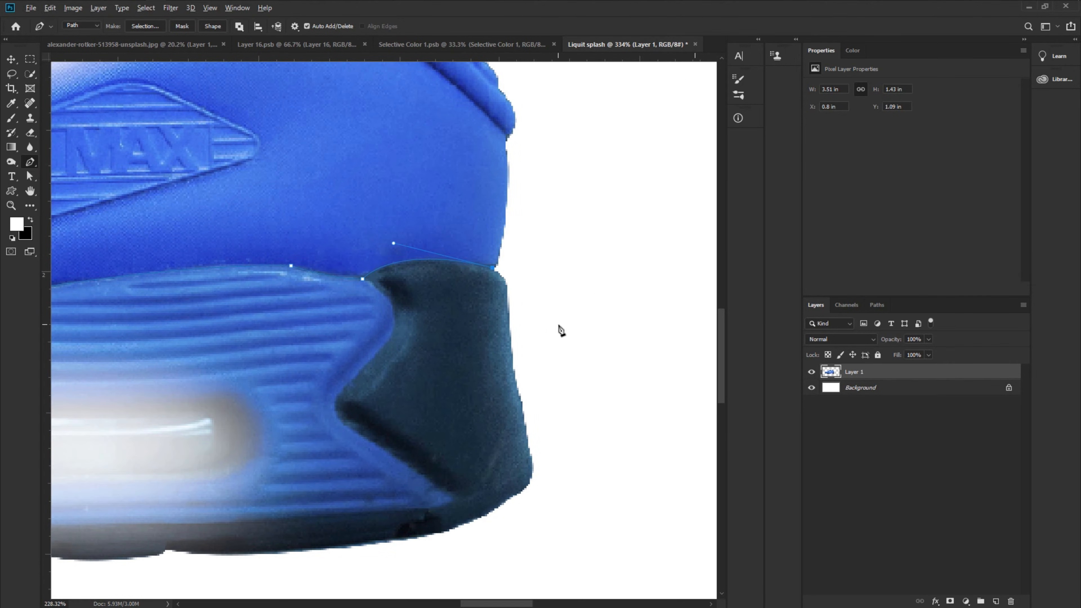
- Close the path with points running around below the sole
{"action": "scroll", "coordinate": [560, 328], "scroll_direction": "down", "scroll_amount": 8}
{"action": "left_click", "coordinate": [572, 365]}
{"action": "left_click", "coordinate": [537, 414]}
{"action": "left_click", "coordinate": [343, 411]}
{"action": "left_click", "coordinate": [176, 408]}
{"action": "left_click", "coordinate": [148, 344]}
{"action": "left_click", "coordinate": [169, 315]}
{"action": "left_click", "coordinate": [182, 316]}
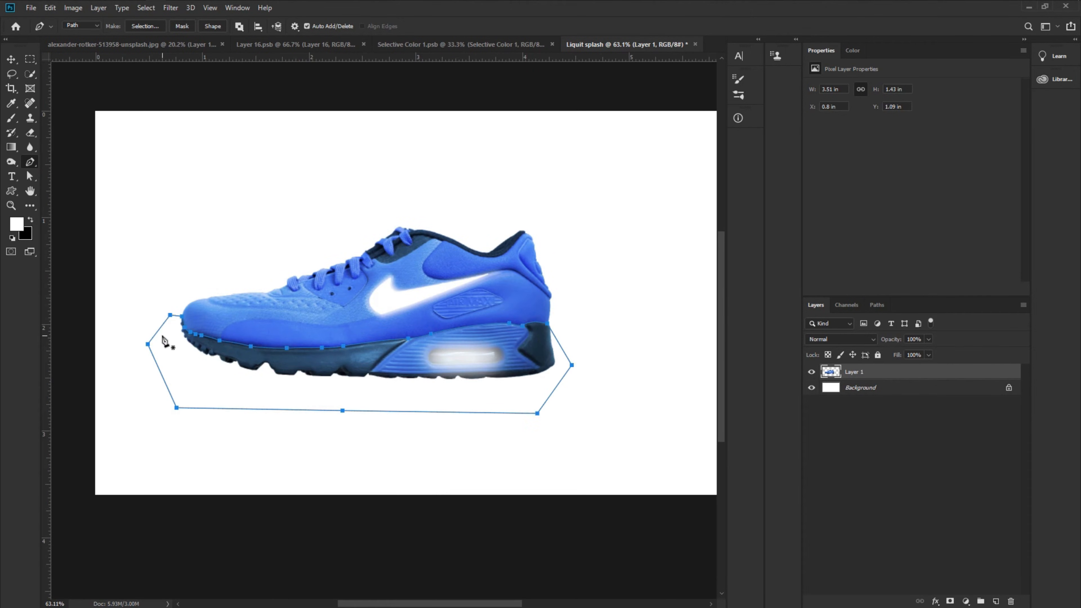
- Make a selection from the path with 0 pixel feather and copy the sole onto a new layer
{"action": "right_click", "coordinate": [271, 365]}
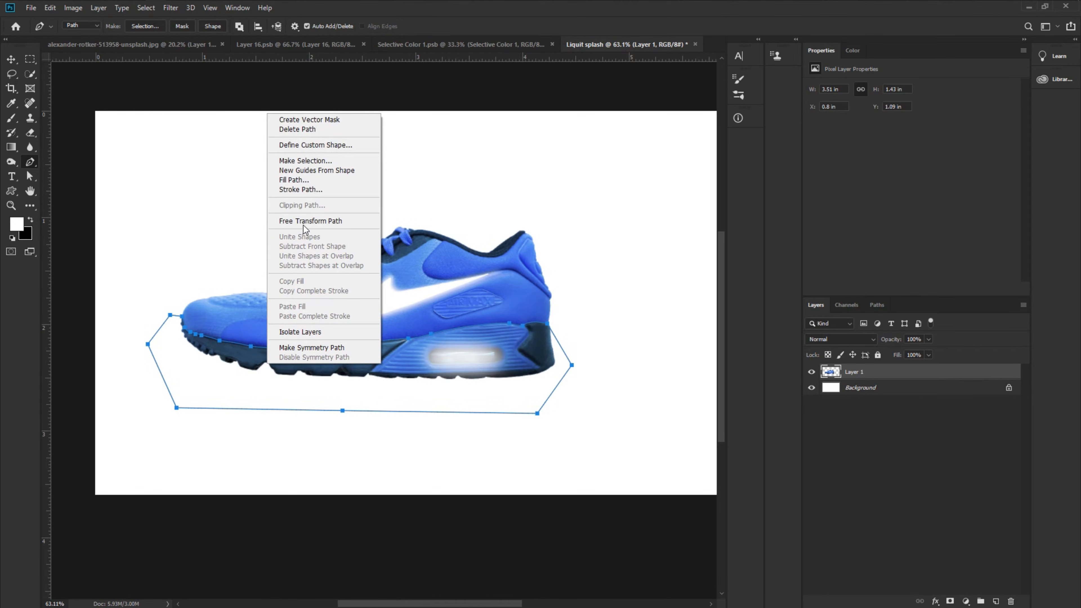
{"action": "left_click", "coordinate": [315, 162]}
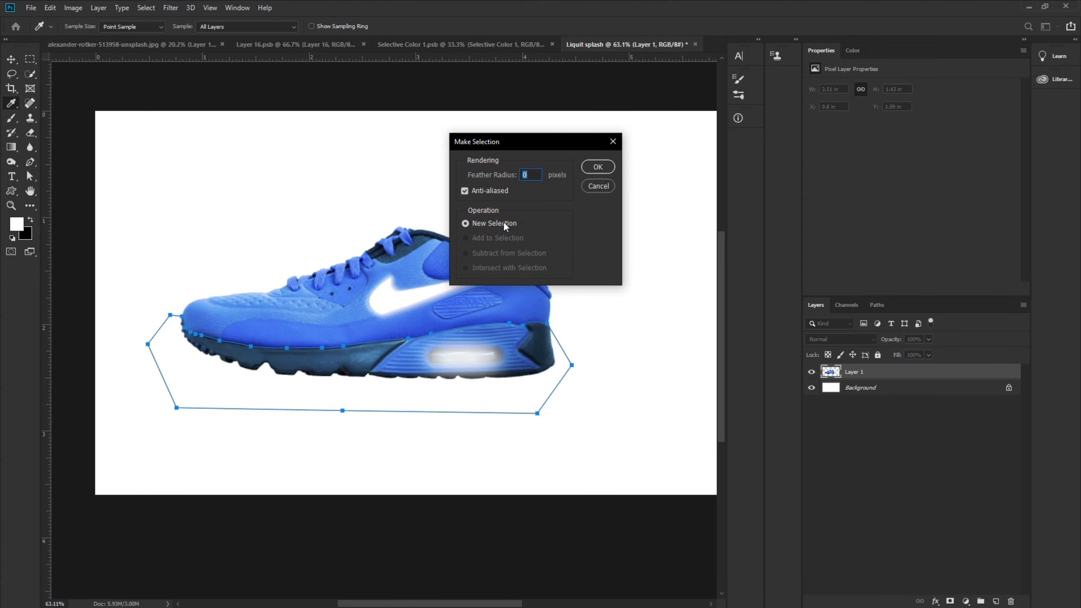
{"action": "left_click", "coordinate": [598, 167]}
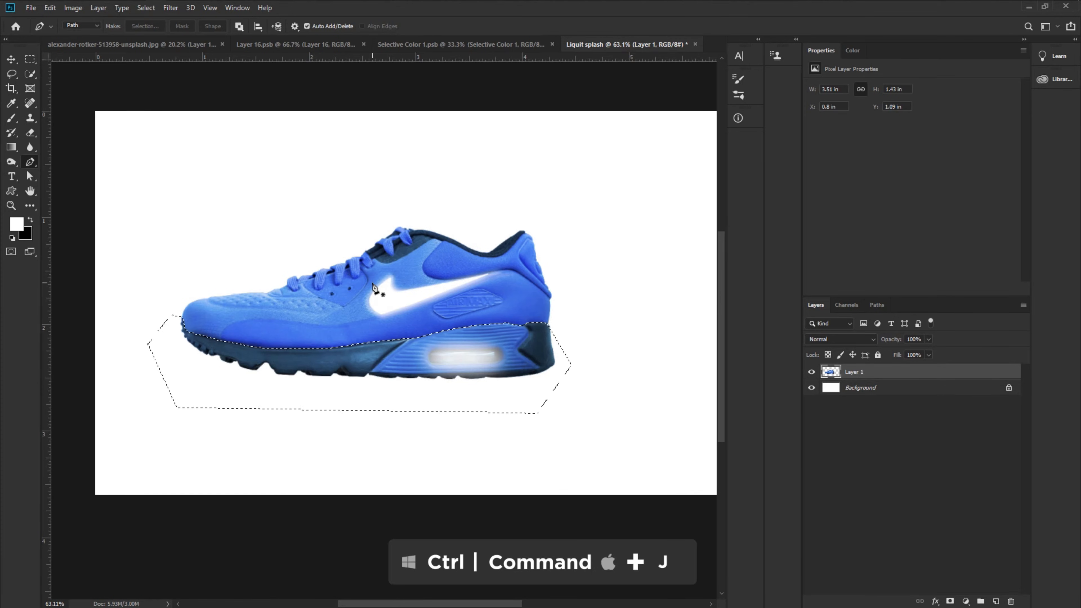
{"action": "key", "text": "ctrl+j"}
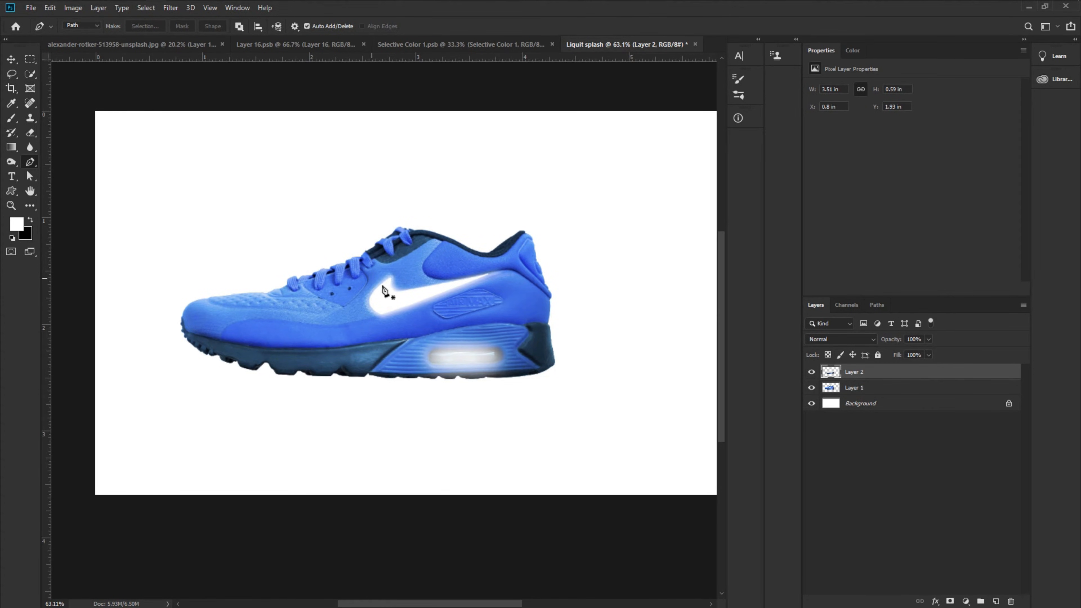
- Check the separated sole by loading its outline, deselecting, and toggling the sole layer's visibility
{"action": "left_click", "coordinate": [830, 375], "text": "ctrl"}
{"action": "left_click", "coordinate": [850, 388]}
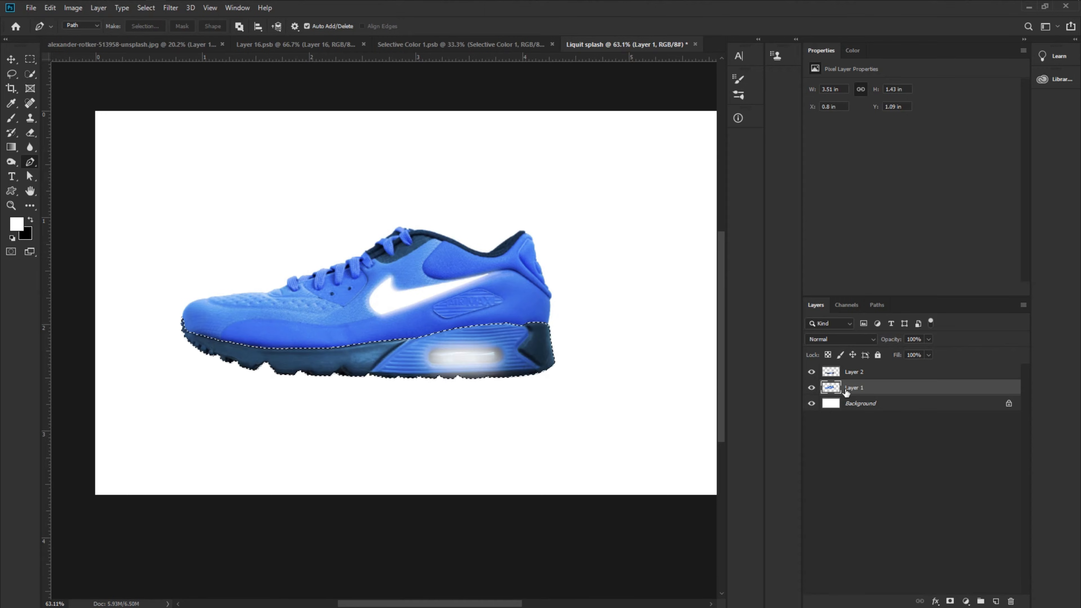
{"action": "left_click", "coordinate": [146, 8]}
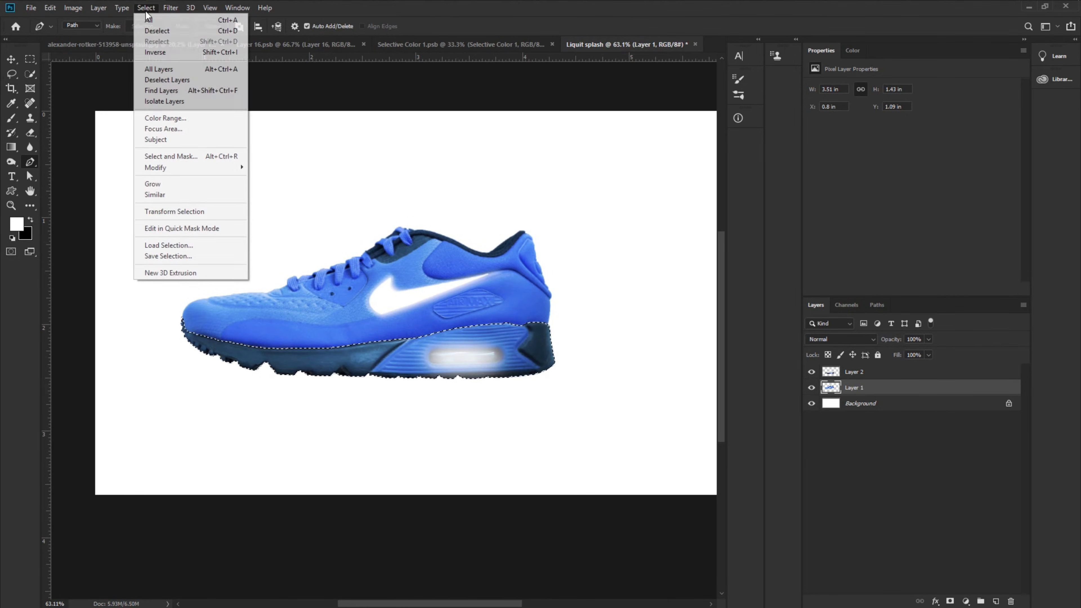
{"action": "left_click", "coordinate": [164, 32]}
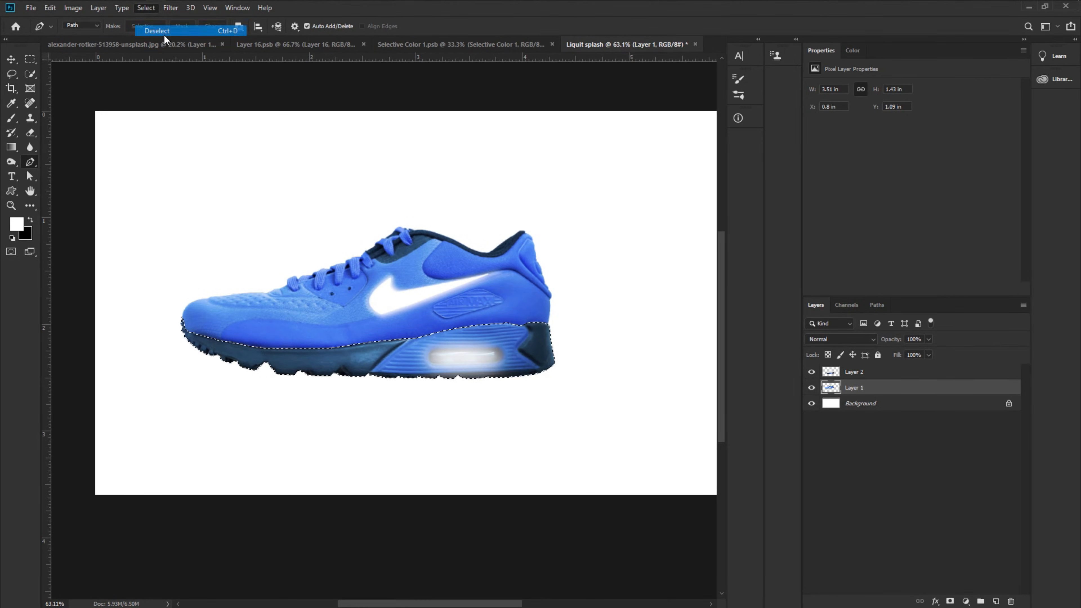
{"action": "left_click", "coordinate": [811, 372]}
{"action": "left_click", "coordinate": [811, 373]}
{"action": "left_click", "coordinate": [811, 372]}
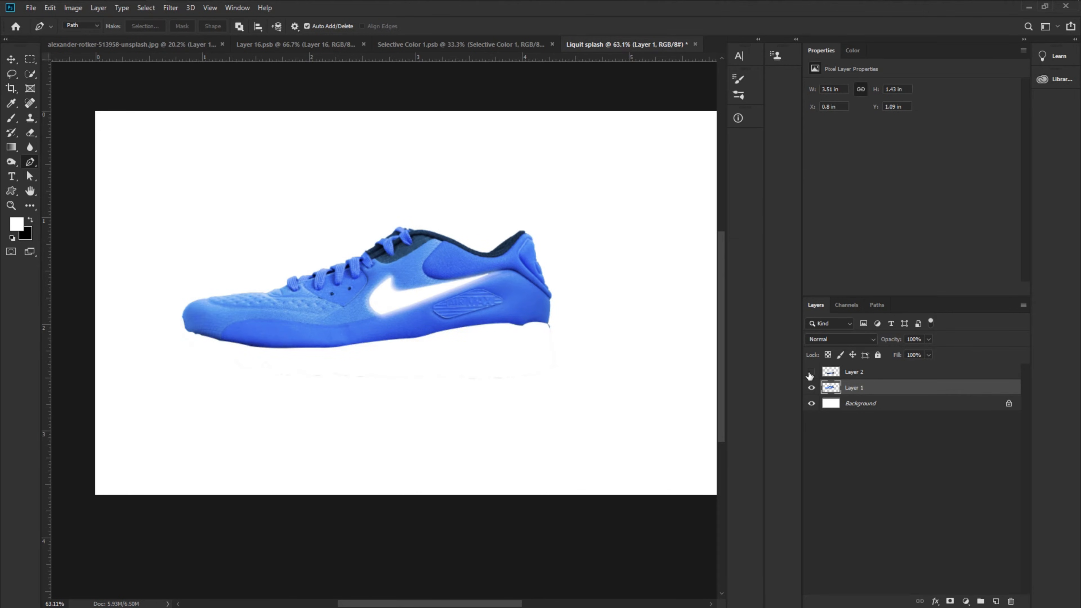
{"action": "left_click", "coordinate": [811, 372]}
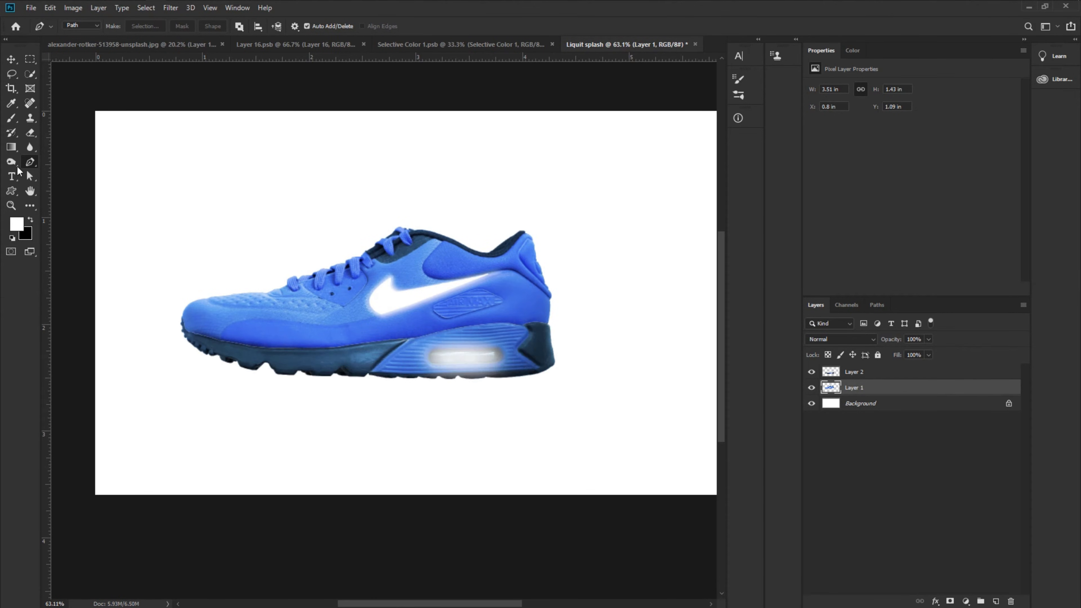
- Warp the separated sole layer, pulling its heel end and back corners downward away from the upper
{"action": "left_click", "coordinate": [11, 59]}
{"action": "left_click", "coordinate": [446, 352], "text": "ctrl"}
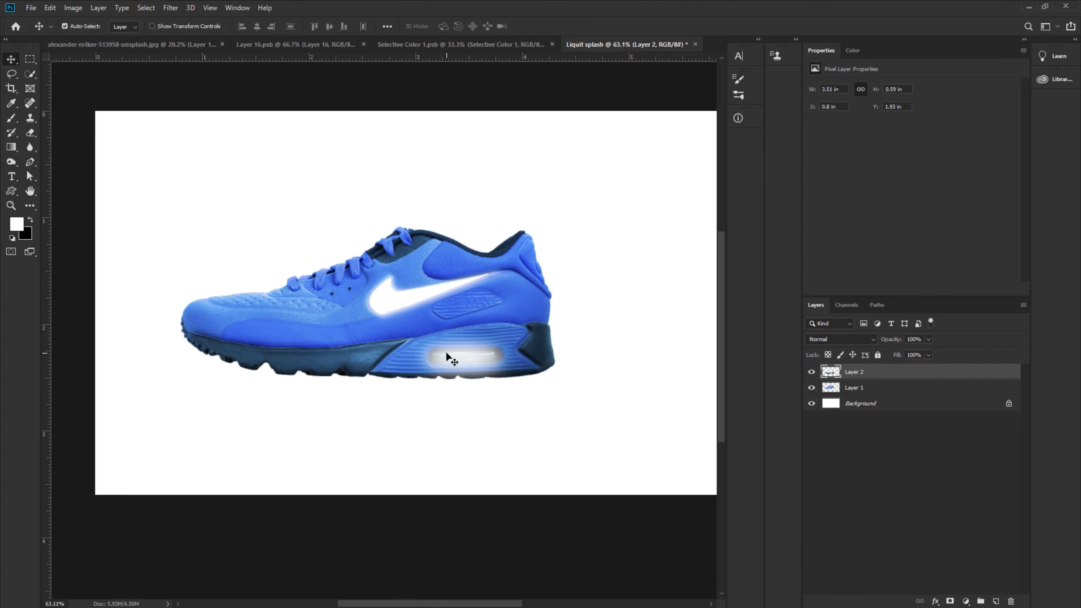
{"action": "key", "text": "ctrl+t"}
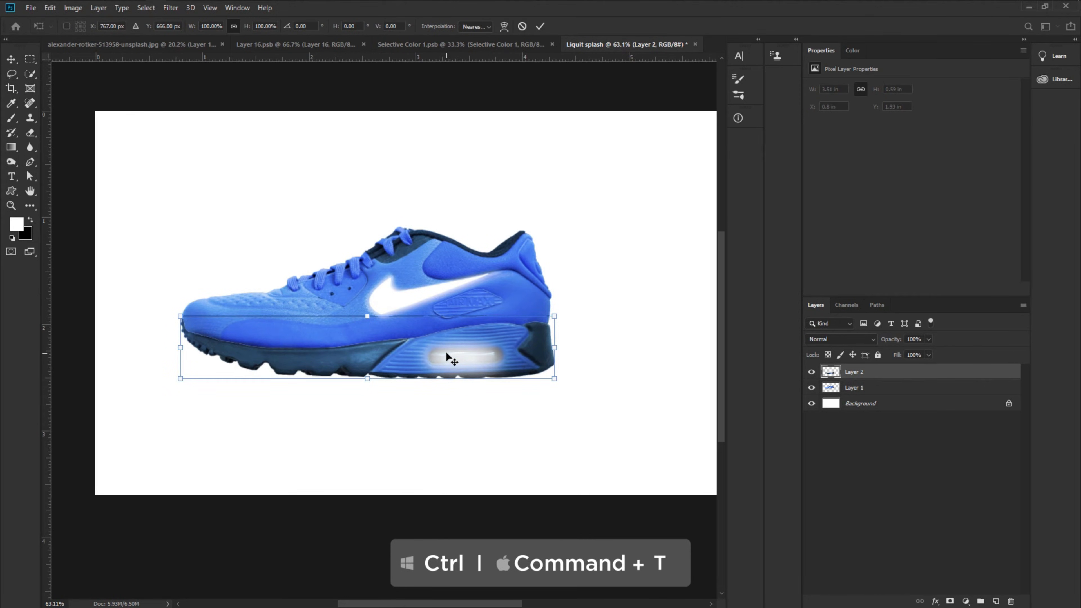
{"action": "left_click", "coordinate": [504, 27]}
{"action": "scroll", "coordinate": [445, 386], "scroll_direction": "up", "scroll_amount": 1}
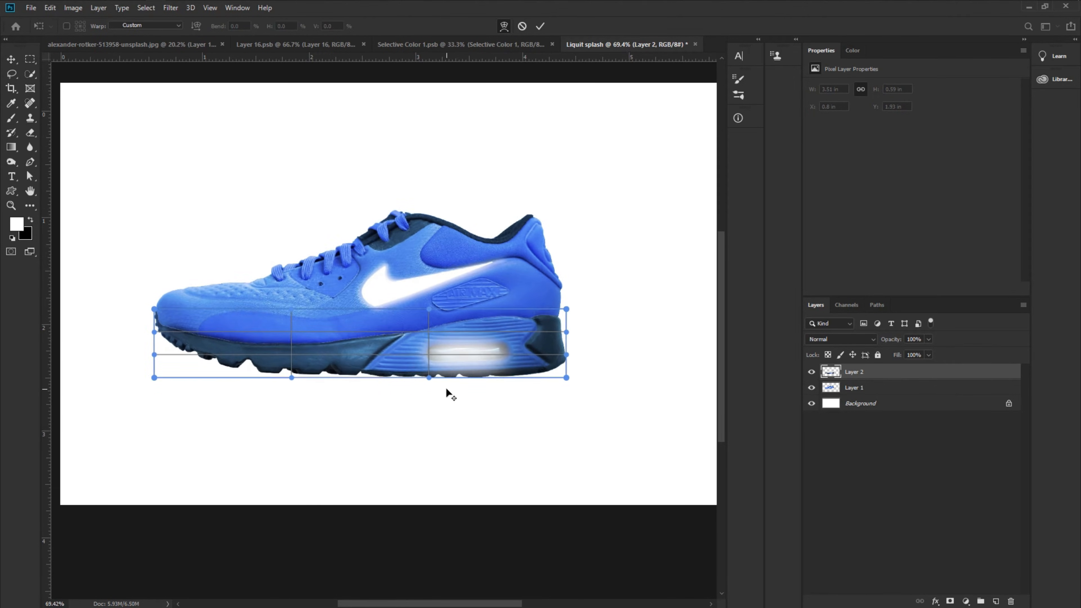
{"action": "scroll", "coordinate": [445, 387], "scroll_direction": "up", "scroll_amount": 2}
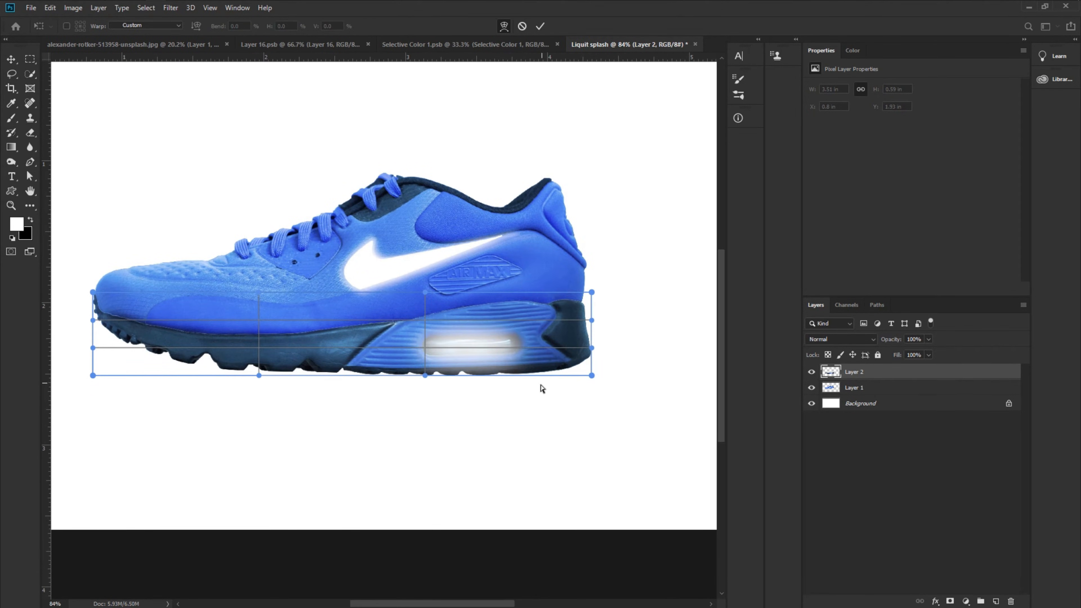
{"action": "left_click_drag", "start_coordinate": [534, 358], "coordinate": [530, 379]}
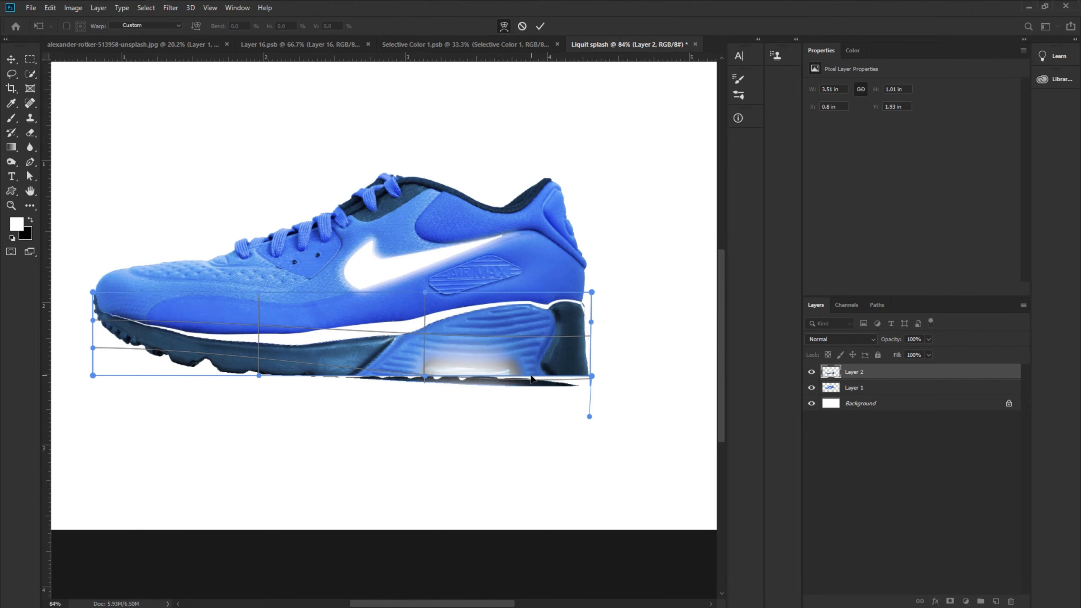
{"action": "key", "text": "ctrl+z"}
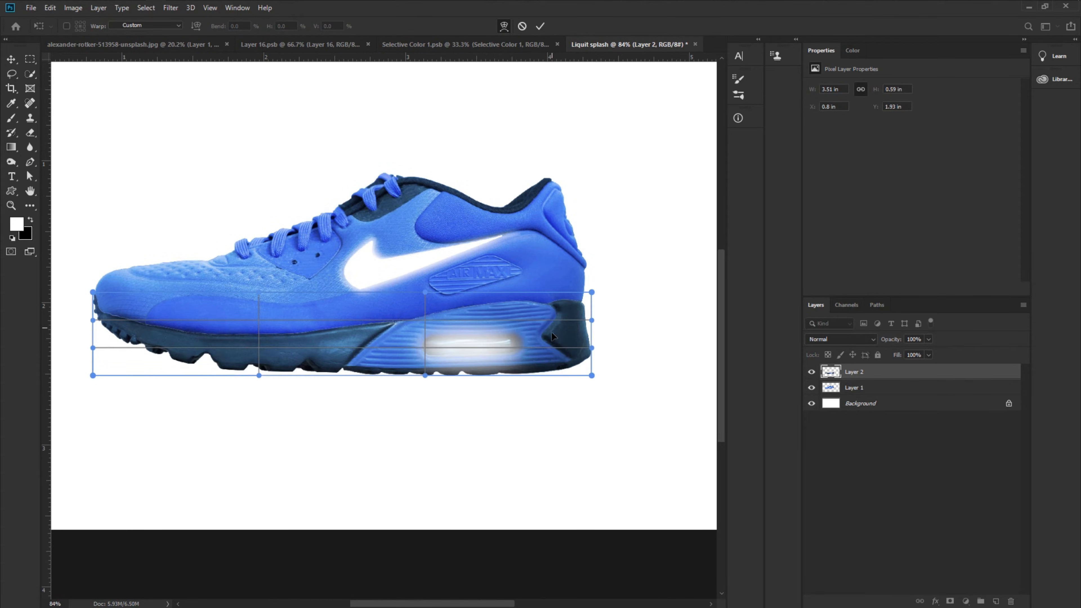
{"action": "left_click_drag", "start_coordinate": [552, 332], "coordinate": [552, 343]}
{"action": "left_click_drag", "start_coordinate": [592, 376], "coordinate": [586, 405]}
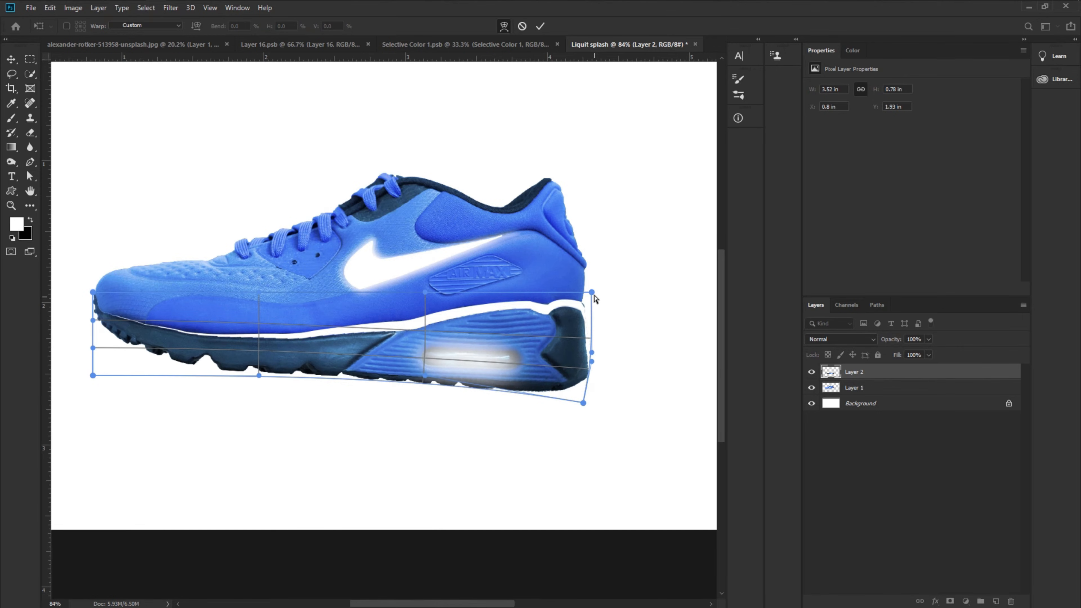
{"action": "left_click_drag", "start_coordinate": [592, 292], "coordinate": [590, 326]}
{"action": "left_click_drag", "start_coordinate": [266, 355], "coordinate": [269, 370]}
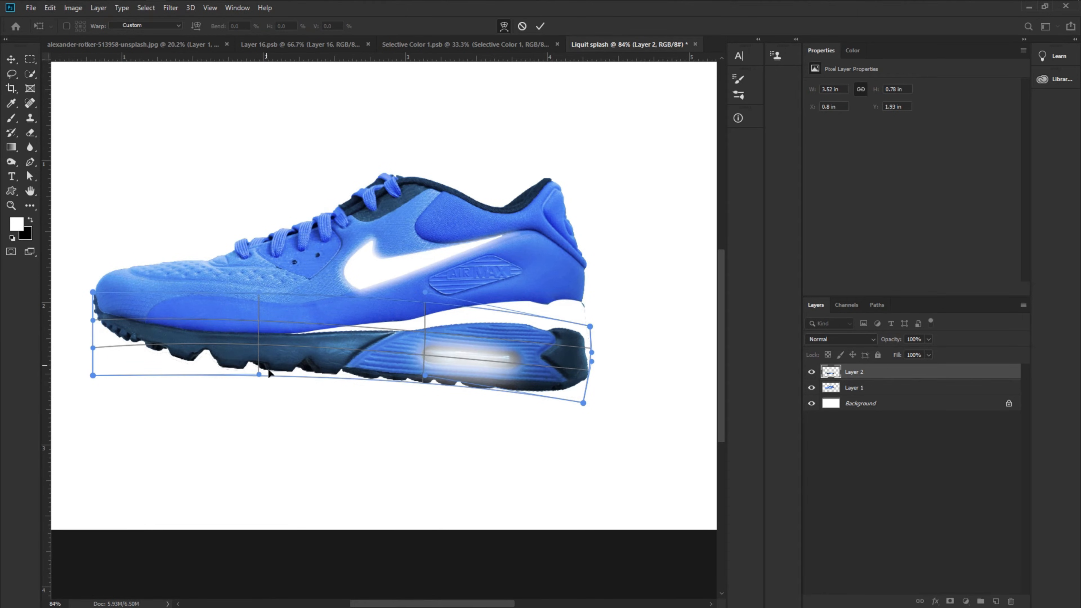
{"action": "left_click_drag", "start_coordinate": [450, 374], "coordinate": [452, 393]}
{"action": "left_click_drag", "start_coordinate": [590, 327], "coordinate": [591, 367]}
- Refine the sole's warp grid points to curve it into a smooth tilted shape, then commit the warp
{"action": "left_click_drag", "start_coordinate": [267, 375], "coordinate": [268, 381]}
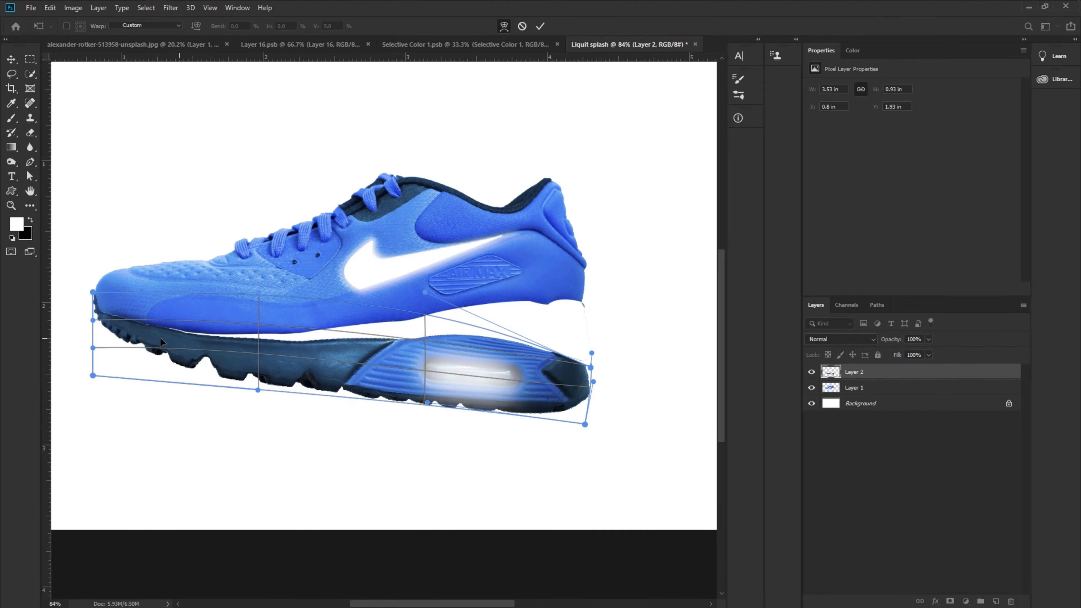
{"action": "left_click_drag", "start_coordinate": [160, 339], "coordinate": [160, 335]}
{"action": "left_click_drag", "start_coordinate": [379, 337], "coordinate": [378, 332]}
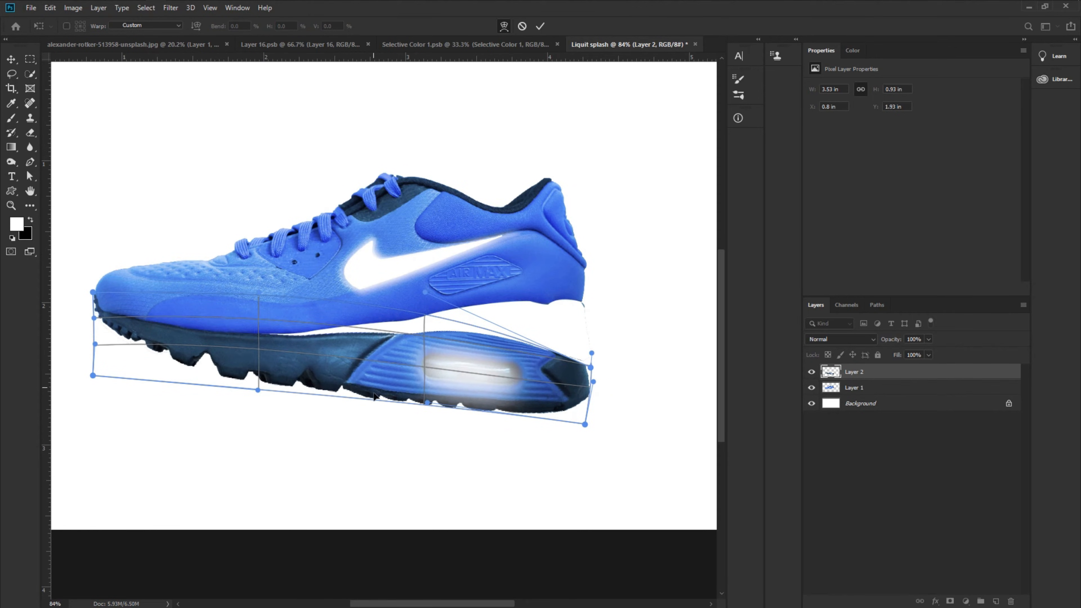
{"action": "left_click_drag", "start_coordinate": [427, 402], "coordinate": [424, 382]}
{"action": "left_click_drag", "start_coordinate": [375, 370], "coordinate": [373, 381]}
{"action": "left_click_drag", "start_coordinate": [270, 357], "coordinate": [269, 352]}
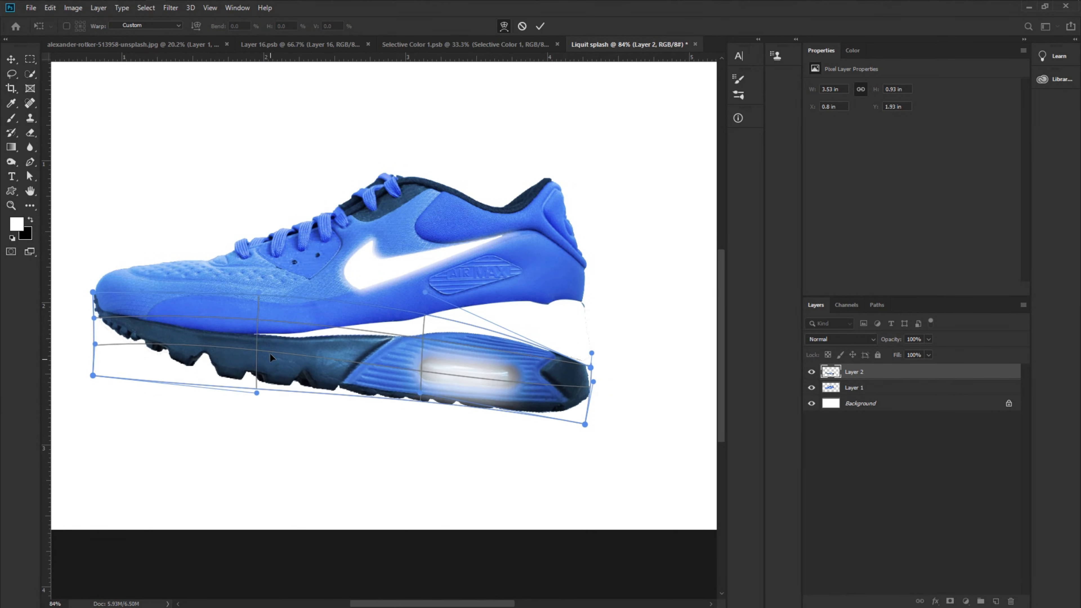
{"action": "left_click_drag", "start_coordinate": [567, 409], "coordinate": [561, 418]}
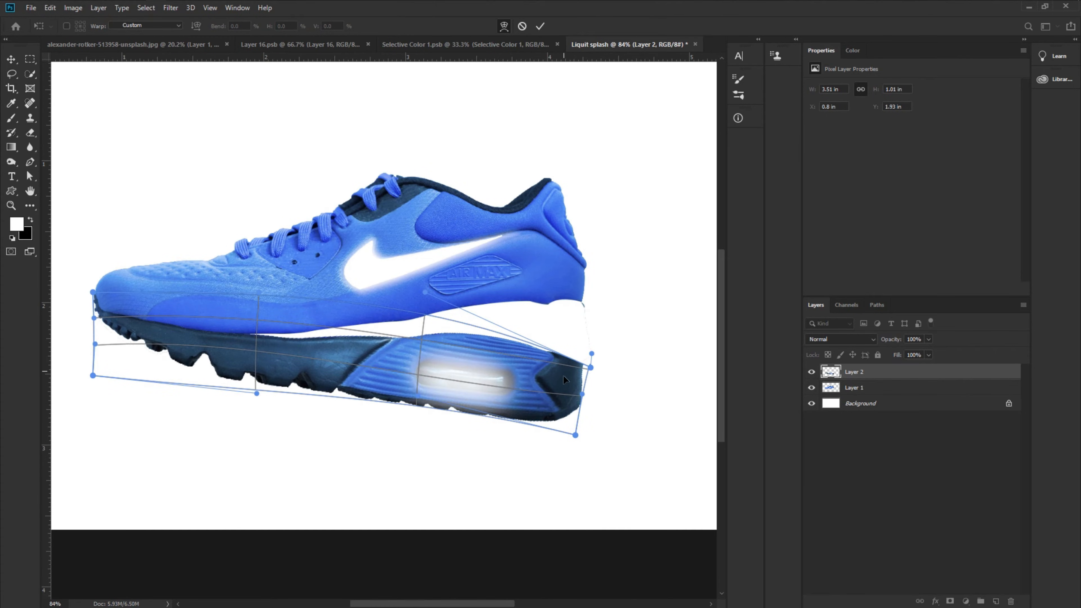
{"action": "left_click_drag", "start_coordinate": [394, 348], "coordinate": [392, 344]}
{"action": "left_click_drag", "start_coordinate": [492, 412], "coordinate": [496, 422]}
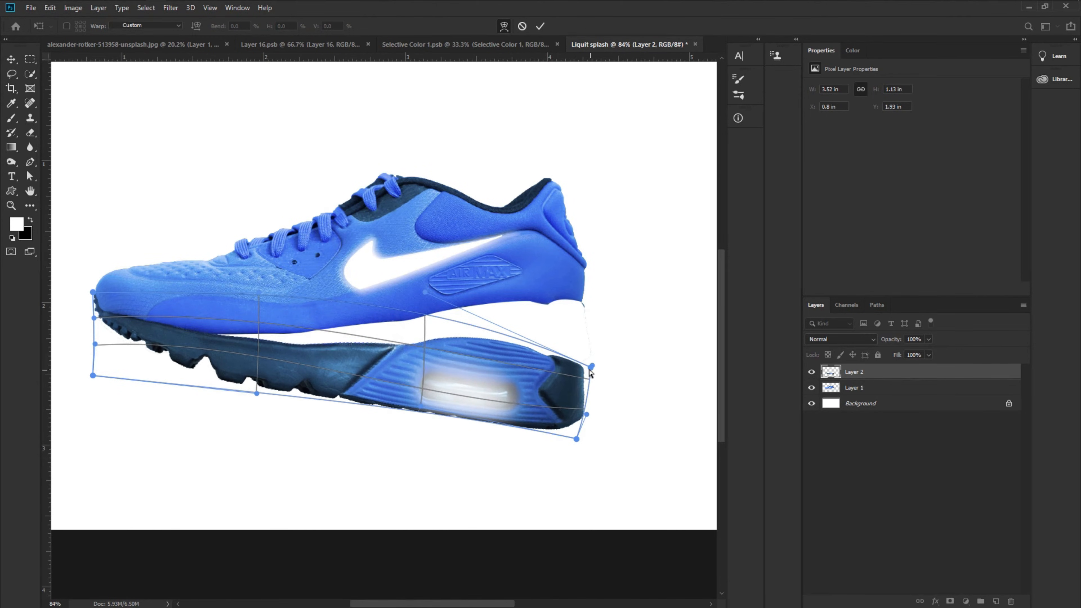
{"action": "left_click_drag", "start_coordinate": [591, 367], "coordinate": [581, 393]}
{"action": "left_click_drag", "start_coordinate": [189, 342], "coordinate": [186, 346]}
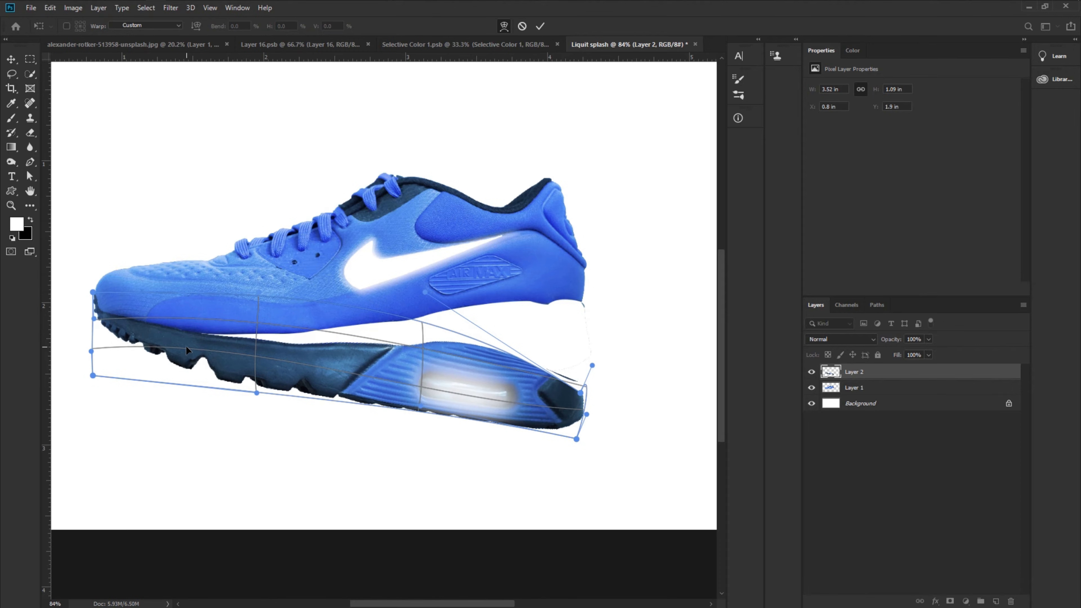
{"action": "left_click_drag", "start_coordinate": [258, 292], "coordinate": [244, 294]}
{"action": "left_click_drag", "start_coordinate": [188, 351], "coordinate": [183, 350]}
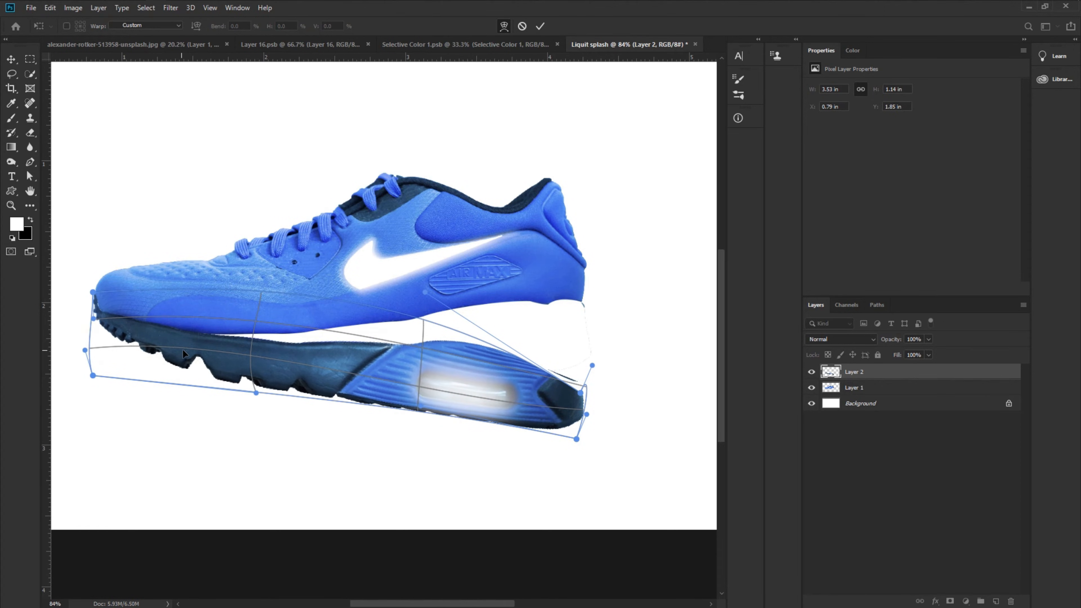
{"action": "left_click_drag", "start_coordinate": [346, 353], "coordinate": [350, 350]}
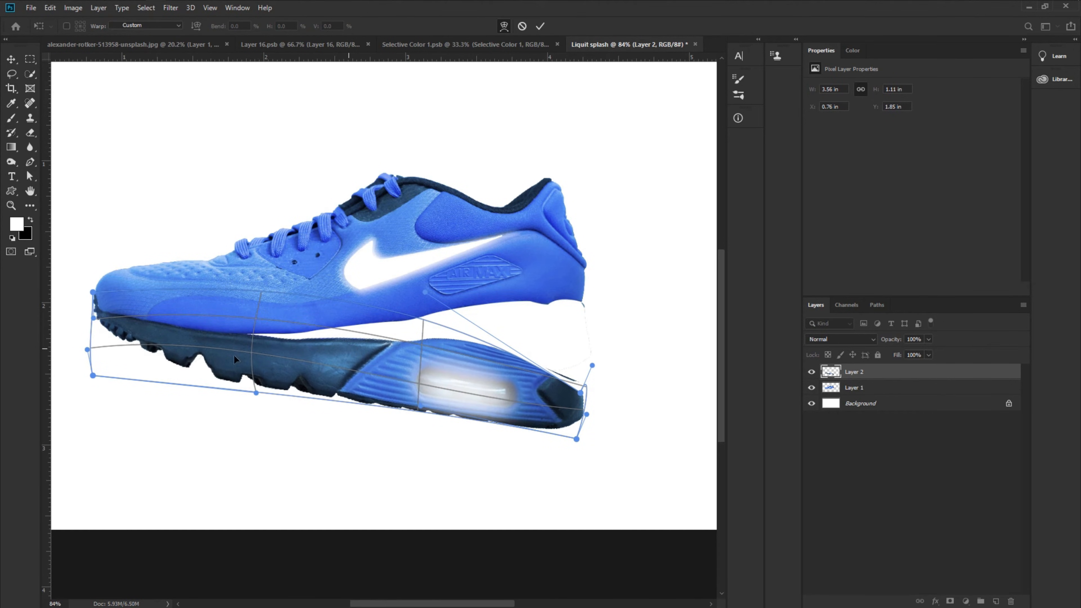
{"action": "left_click_drag", "start_coordinate": [203, 357], "coordinate": [206, 360]}
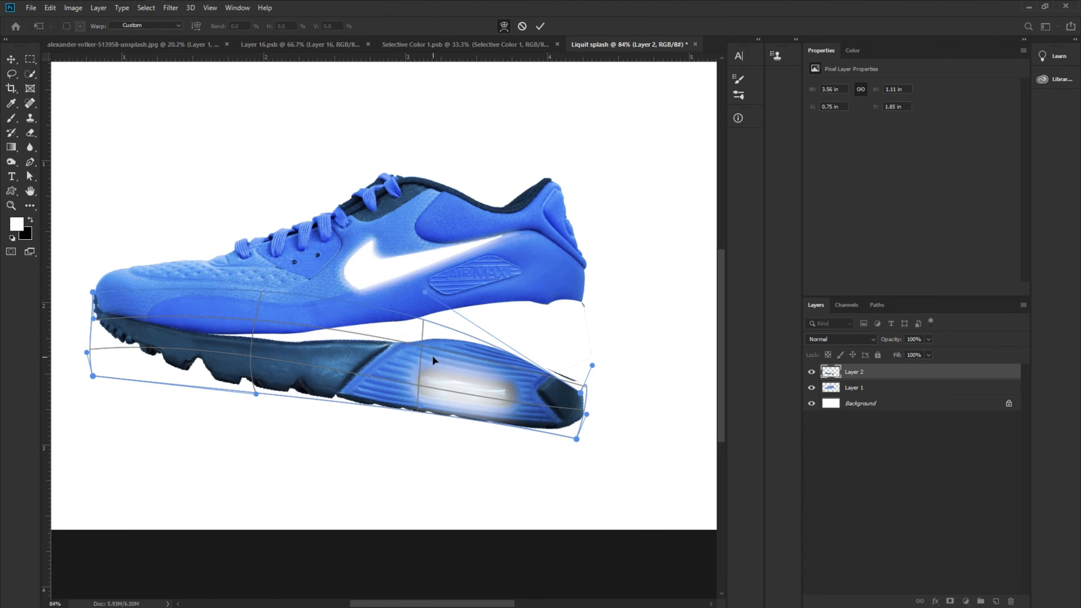
{"action": "left_click", "coordinate": [540, 26]}
- Warp the shoe upper layer, lifting its heel and collar slightly to tilt it, then commit
{"action": "scroll", "coordinate": [487, 286], "scroll_direction": "up", "scroll_amount": 2}
{"action": "left_click", "coordinate": [486, 286]}
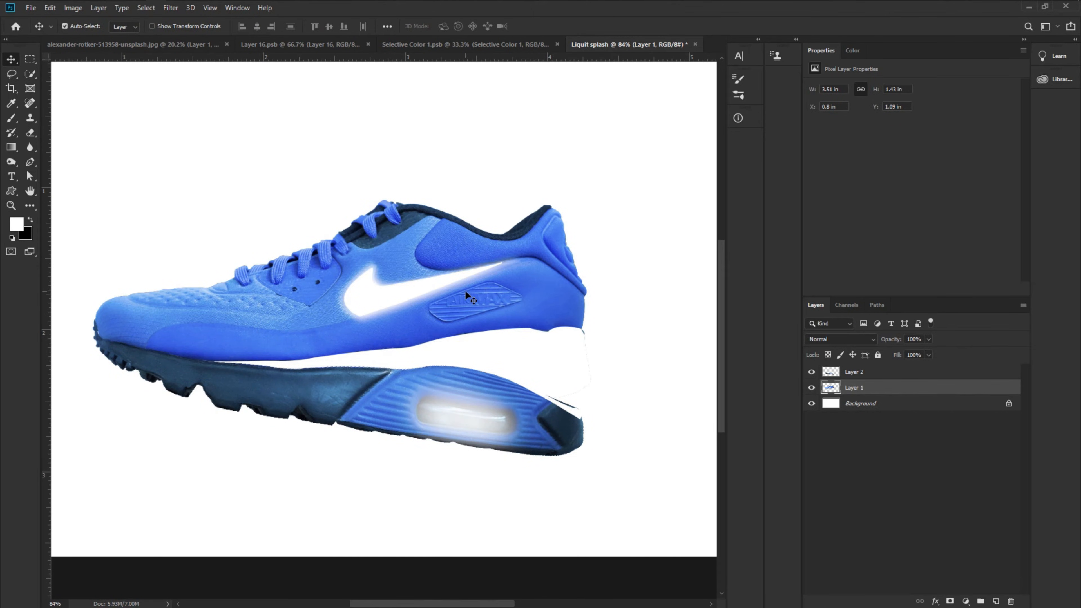
{"action": "key", "text": "ctrl+t"}
{"action": "left_click", "coordinate": [503, 26]}
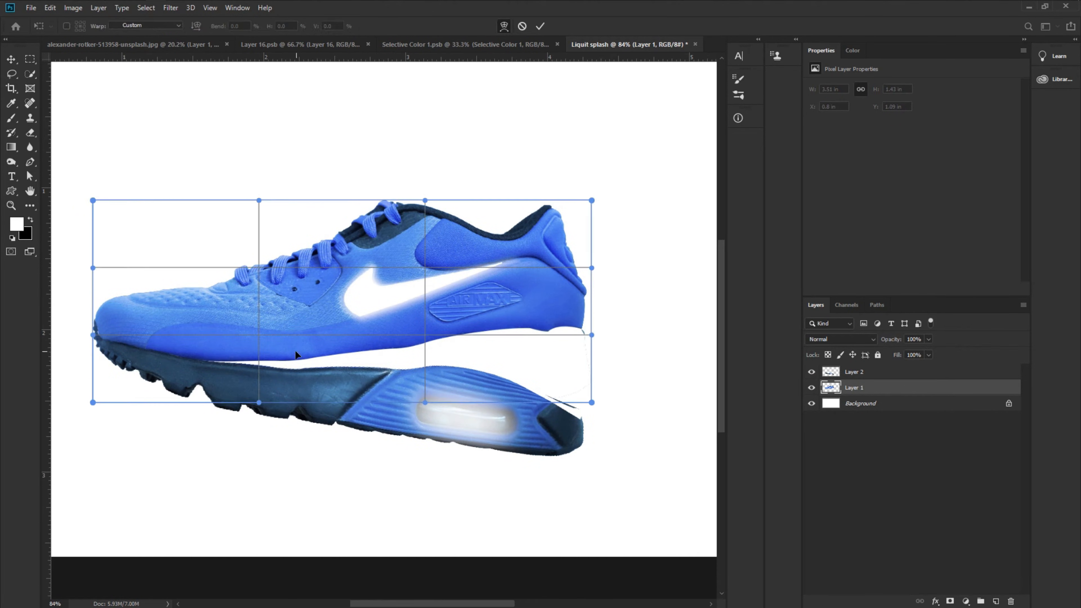
{"action": "left_click_drag", "start_coordinate": [296, 354], "coordinate": [408, 350]}
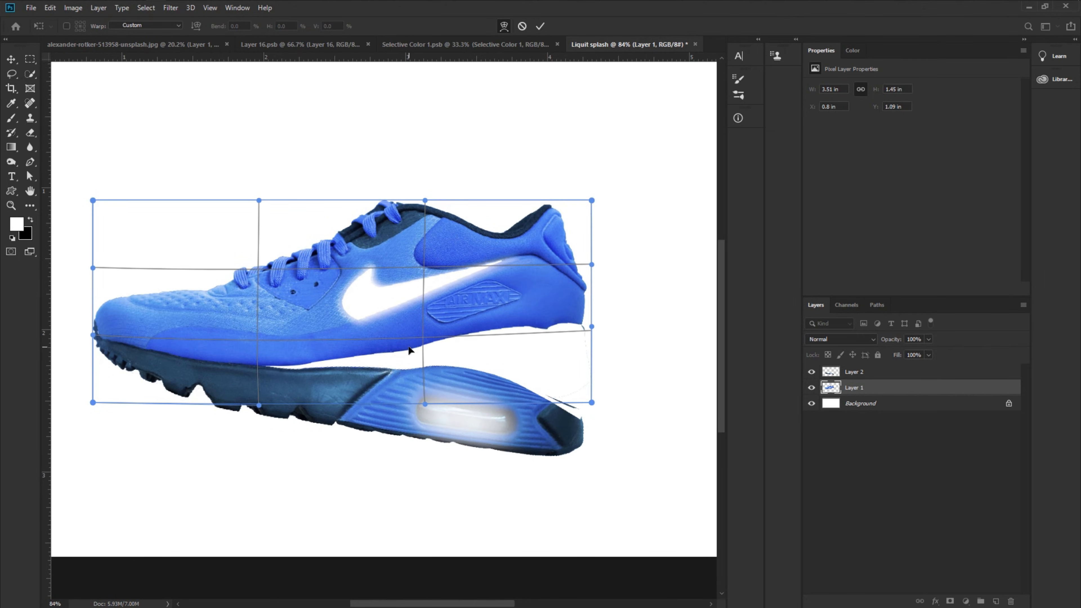
{"action": "left_click_drag", "start_coordinate": [536, 227], "coordinate": [537, 215]}
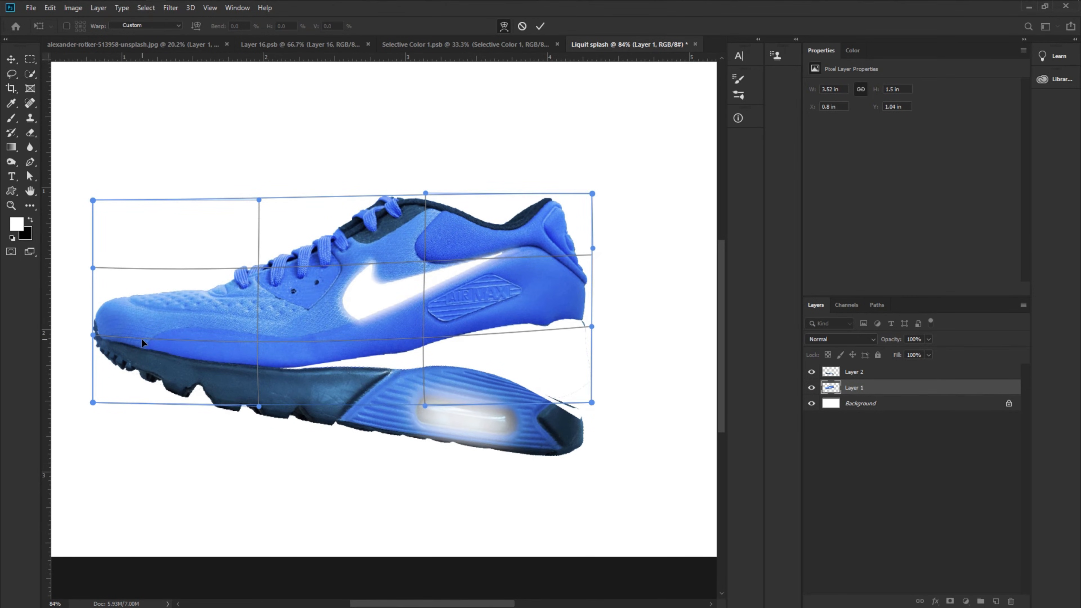
{"action": "left_click_drag", "start_coordinate": [140, 339], "coordinate": [139, 339]}
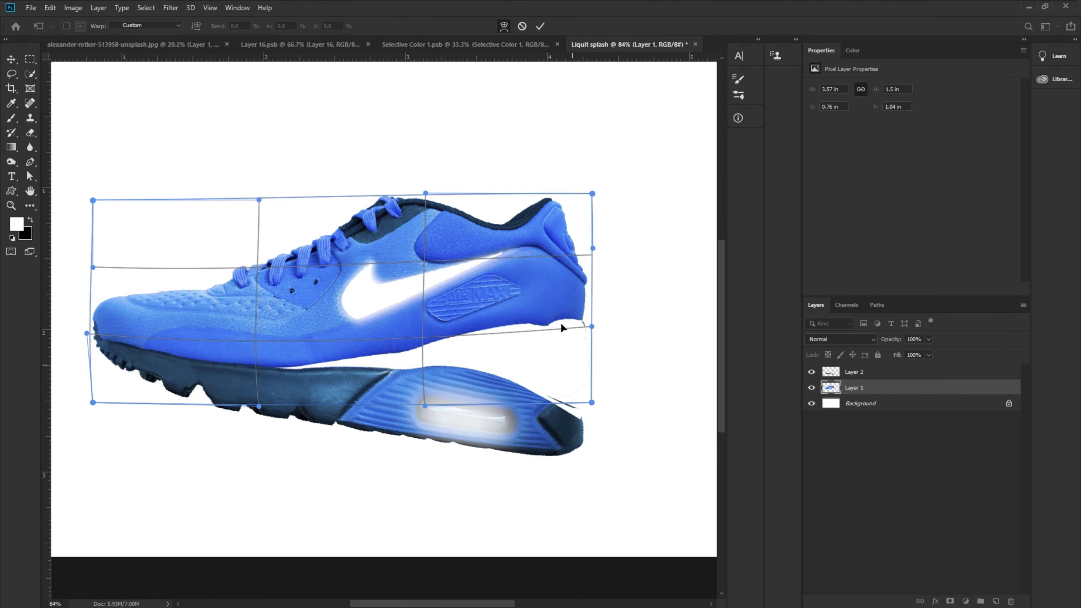
{"action": "left_click_drag", "start_coordinate": [579, 211], "coordinate": [578, 202]}
{"action": "left_click_drag", "start_coordinate": [508, 238], "coordinate": [515, 237]}
{"action": "left_click_drag", "start_coordinate": [424, 215], "coordinate": [418, 222]}
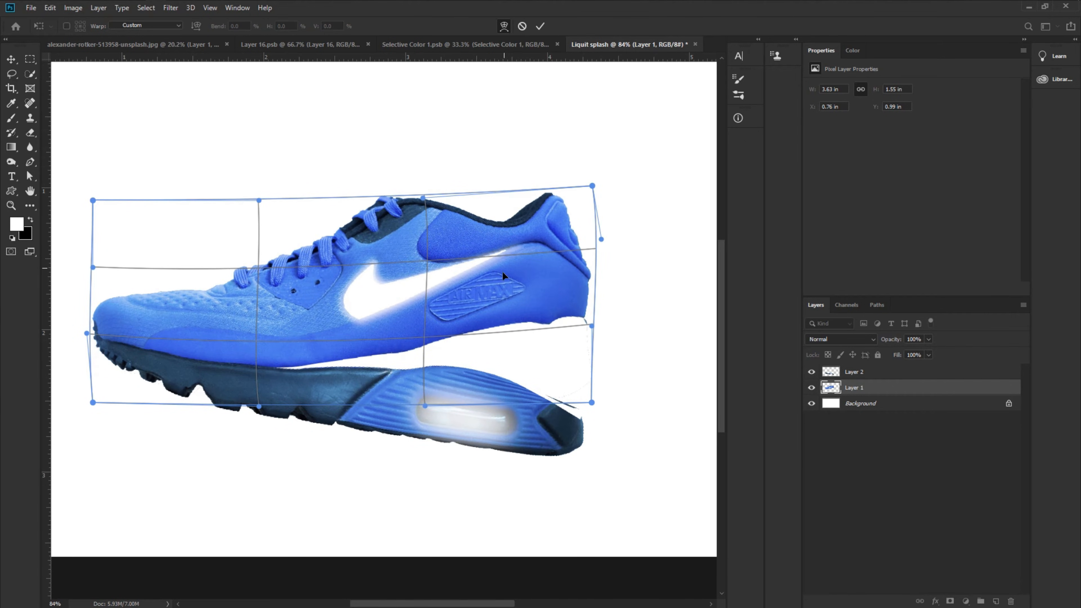
{"action": "left_click", "coordinate": [539, 26]}
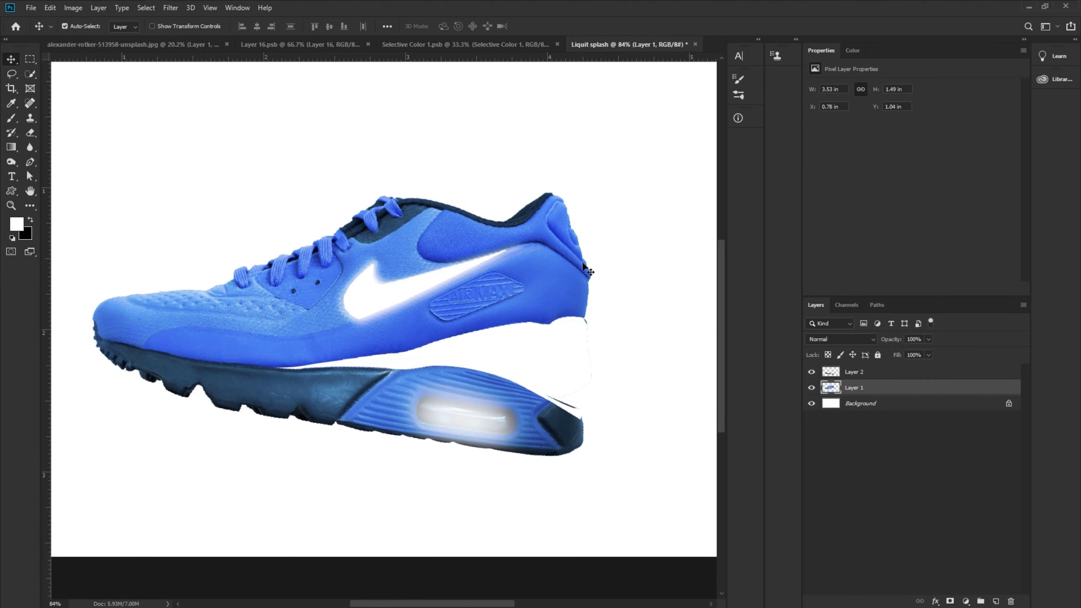
- Bring the blue splash from the Selective Color 1 document into the Liquit splash document
{"action": "left_click", "coordinate": [441, 44]}
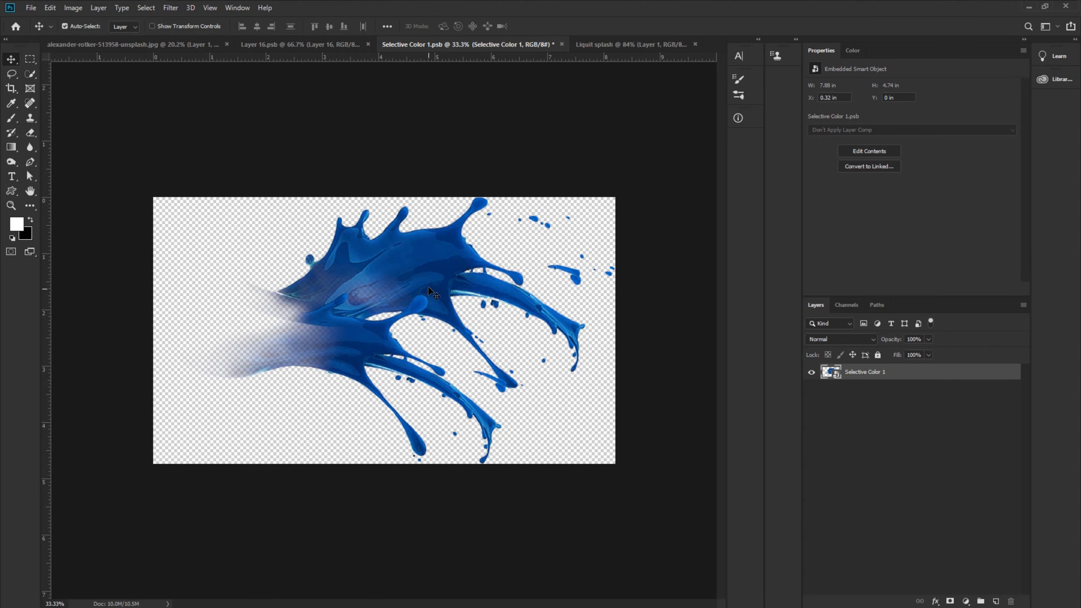
{"action": "left_click_drag", "start_coordinate": [429, 286], "coordinate": [537, 265]}
{"action": "key", "text": "ctrl+minus"}
{"action": "key", "text": "ctrl+minus"}
{"action": "key", "text": "ctrl+minus"}
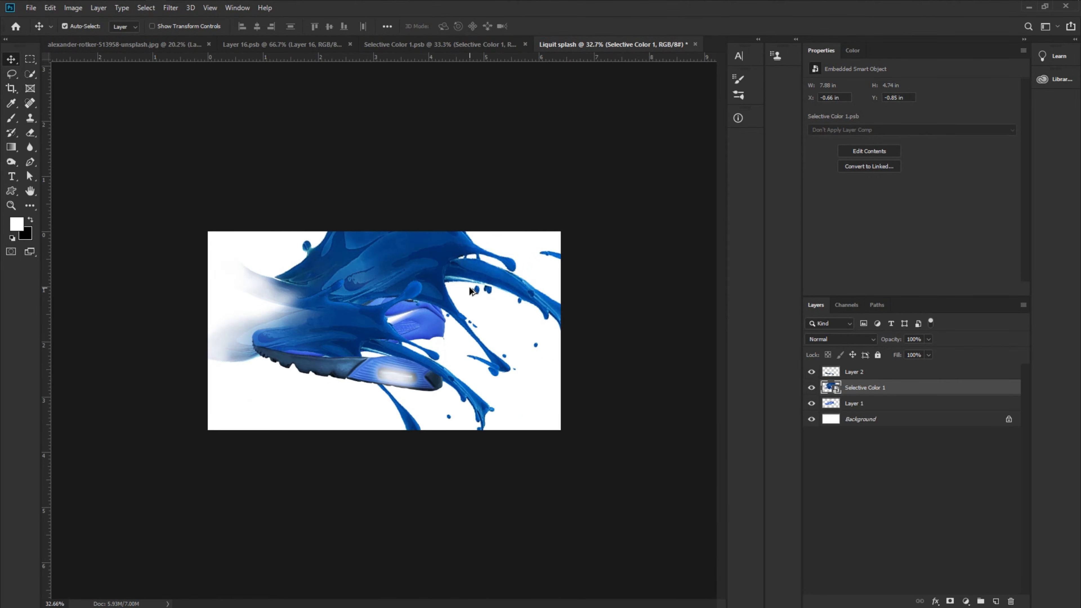
- Scale the splash to about 56% and position it over the back half of the shoe, then commit
{"action": "key", "text": "ctrl+t"}
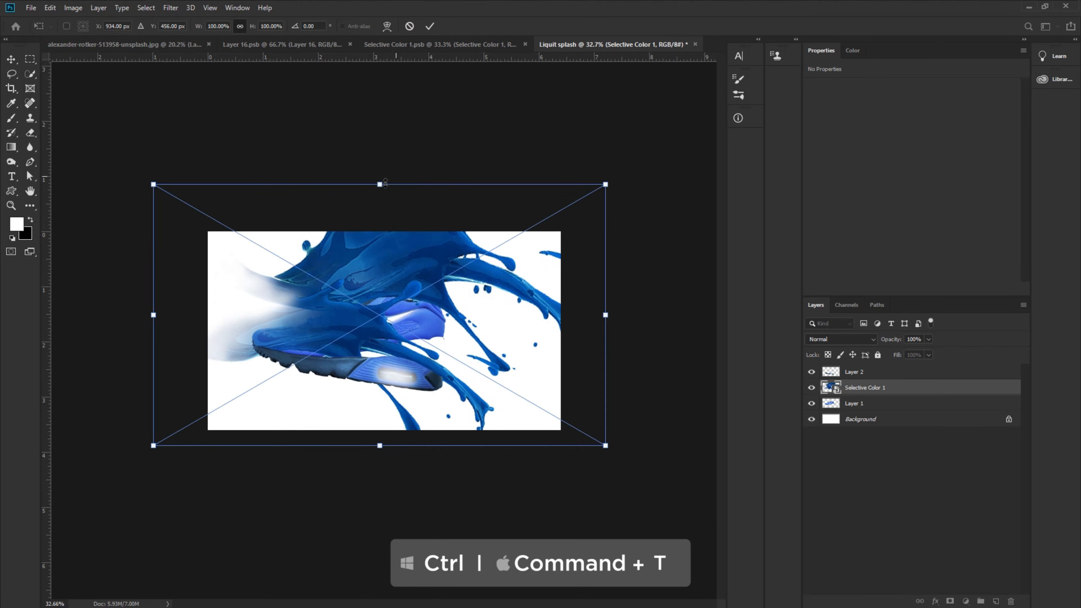
{"action": "left_click_drag", "start_coordinate": [386, 183], "coordinate": [385, 244]}
{"action": "left_click_drag", "start_coordinate": [385, 292], "coordinate": [385, 309]}
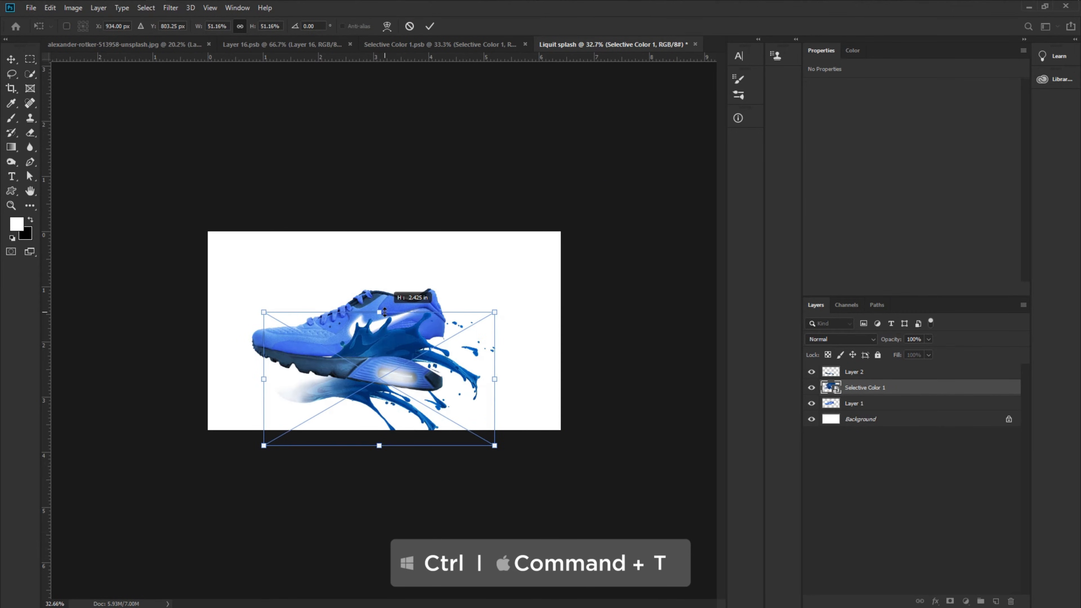
{"action": "left_click_drag", "start_coordinate": [399, 345], "coordinate": [447, 312]}
{"action": "scroll", "coordinate": [446, 310], "scroll_direction": "up", "scroll_amount": 10}
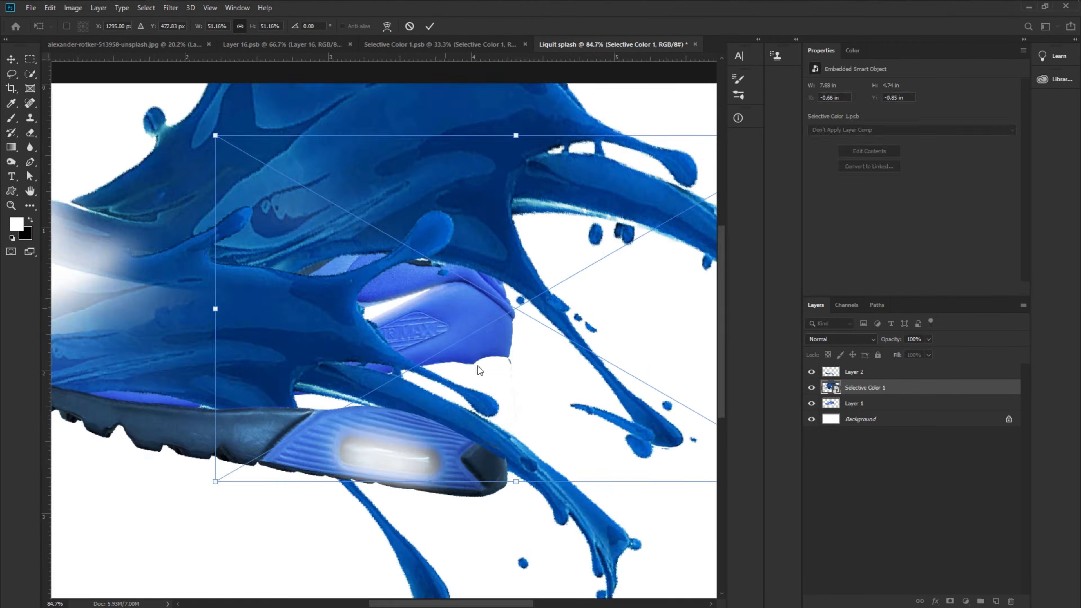
{"action": "left_click_drag", "start_coordinate": [516, 483], "coordinate": [518, 465]}
{"action": "left_click_drag", "start_coordinate": [496, 334], "coordinate": [476, 349]}
{"action": "left_click_drag", "start_coordinate": [496, 477], "coordinate": [500, 500]}
{"action": "left_click_drag", "start_coordinate": [476, 372], "coordinate": [496, 355]}
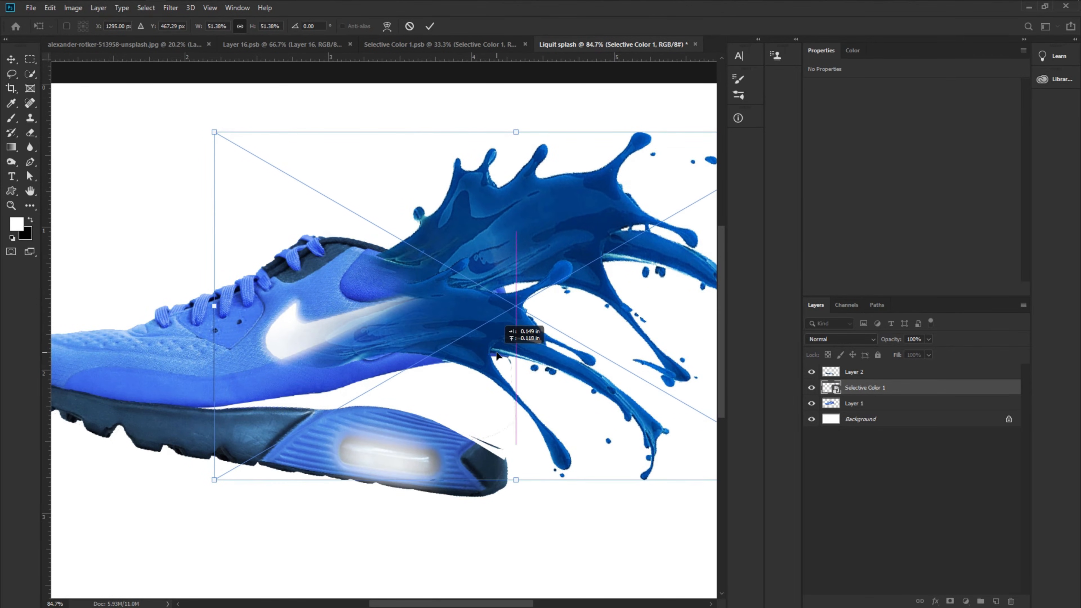
{"action": "left_click_drag", "start_coordinate": [518, 480], "coordinate": [520, 501]}
{"action": "scroll", "coordinate": [490, 373], "scroll_direction": "down", "scroll_amount": 4}
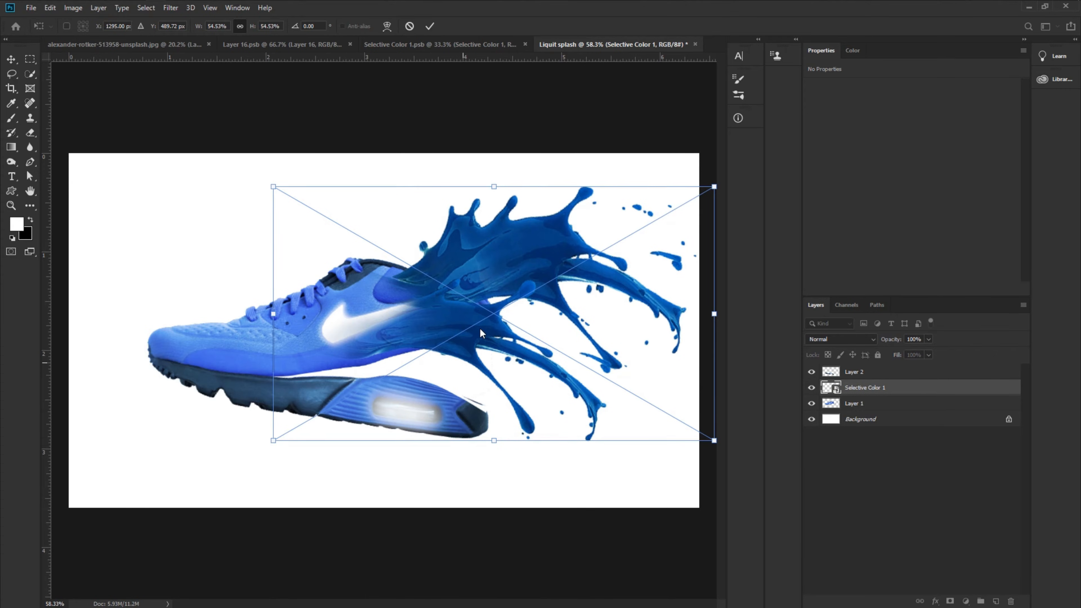
{"action": "left_click_drag", "start_coordinate": [460, 311], "coordinate": [465, 311]}
{"action": "left_click_drag", "start_coordinate": [504, 192], "coordinate": [504, 184]}
{"action": "left_click_drag", "start_coordinate": [485, 310], "coordinate": [487, 309]}
{"action": "left_click", "coordinate": [430, 25]}
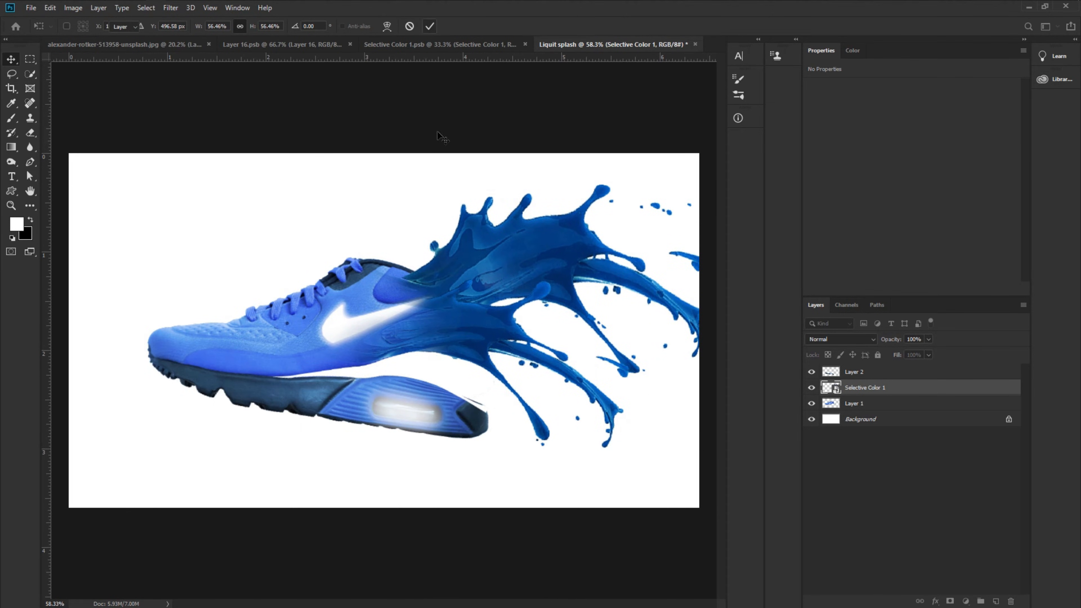
- Select the upper, sole and splash layers together and scale them to about 89% of their size
{"action": "key", "text": "ctrl+minus"}
{"action": "left_click_drag", "start_coordinate": [249, 212], "coordinate": [588, 422]}
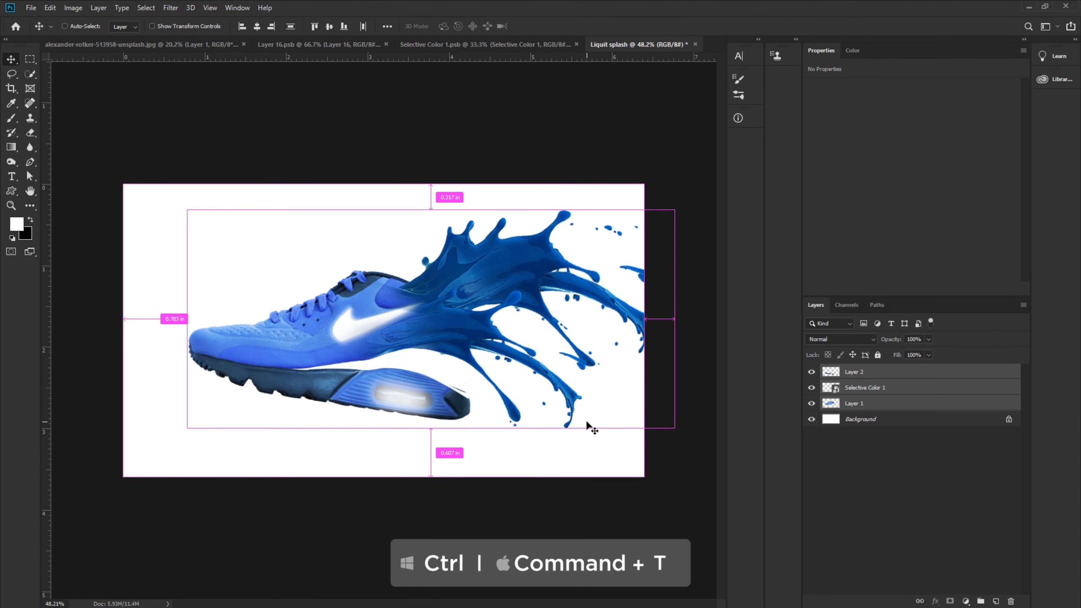
{"action": "key", "text": "ctrl+t"}
{"action": "left_click_drag", "start_coordinate": [674, 320], "coordinate": [621, 321]}
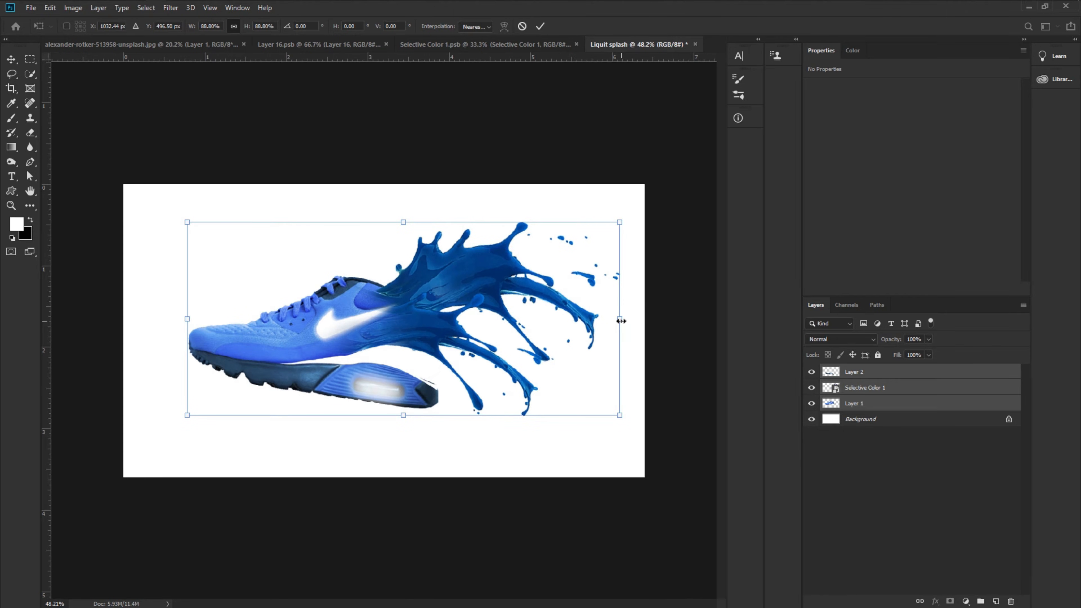
{"action": "left_click", "coordinate": [540, 26]}
{"action": "scroll", "coordinate": [439, 327], "scroll_direction": "up", "scroll_amount": 5}
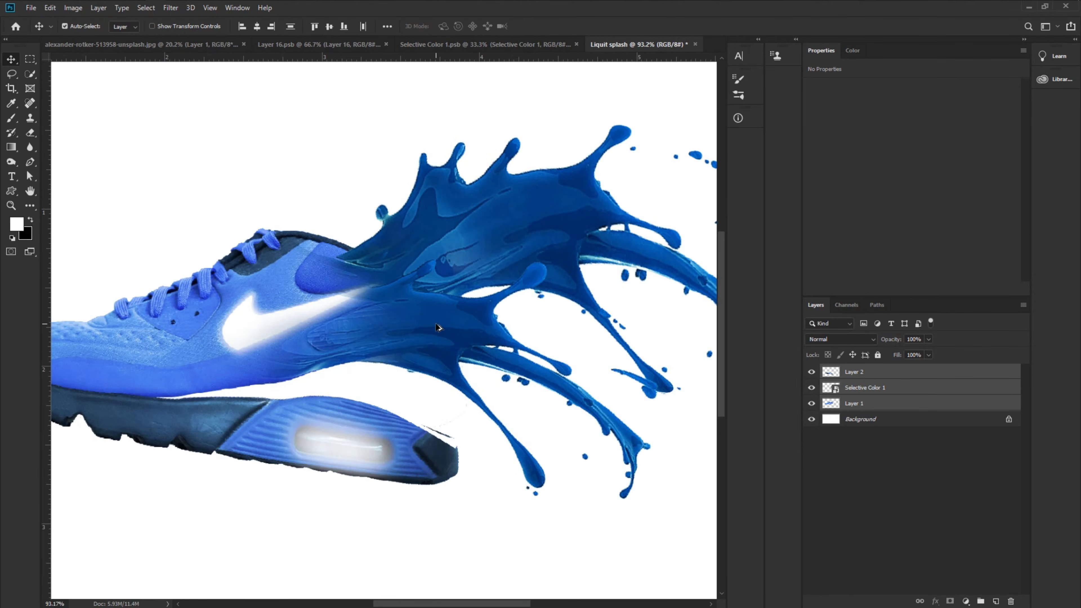
- Add a layer mask to the blue splash (Selective Color 1) layer
{"action": "left_click", "coordinate": [848, 450]}
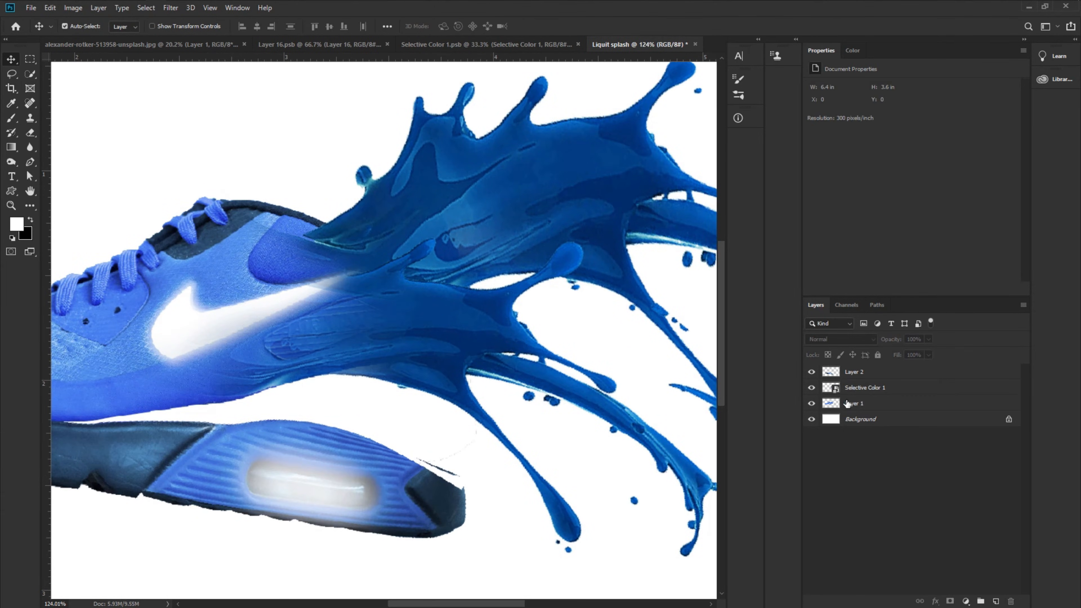
{"action": "left_click", "coordinate": [871, 391]}
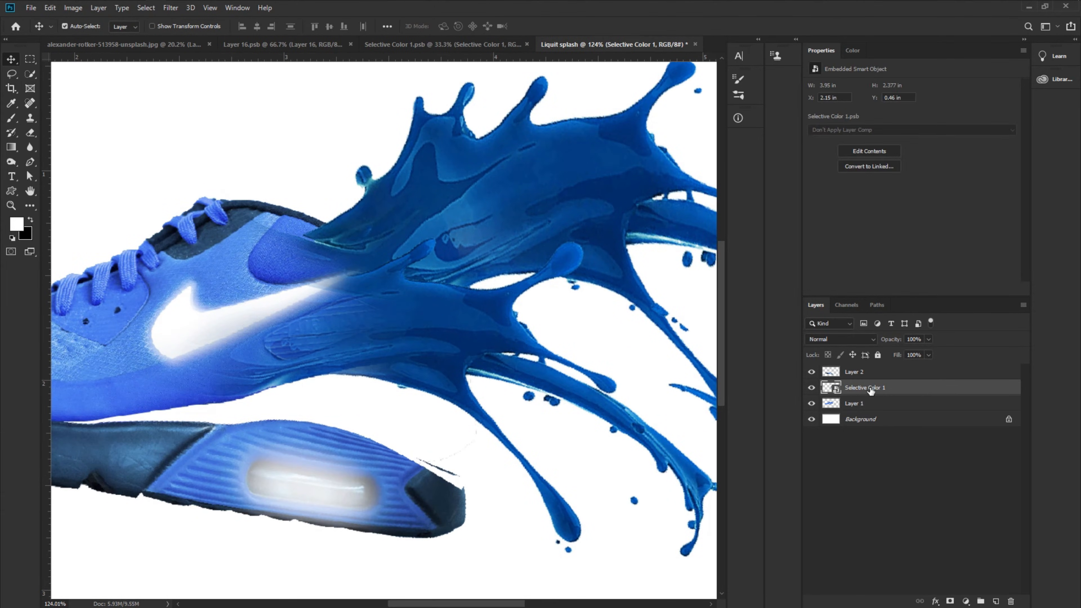
{"action": "left_click", "coordinate": [950, 601]}
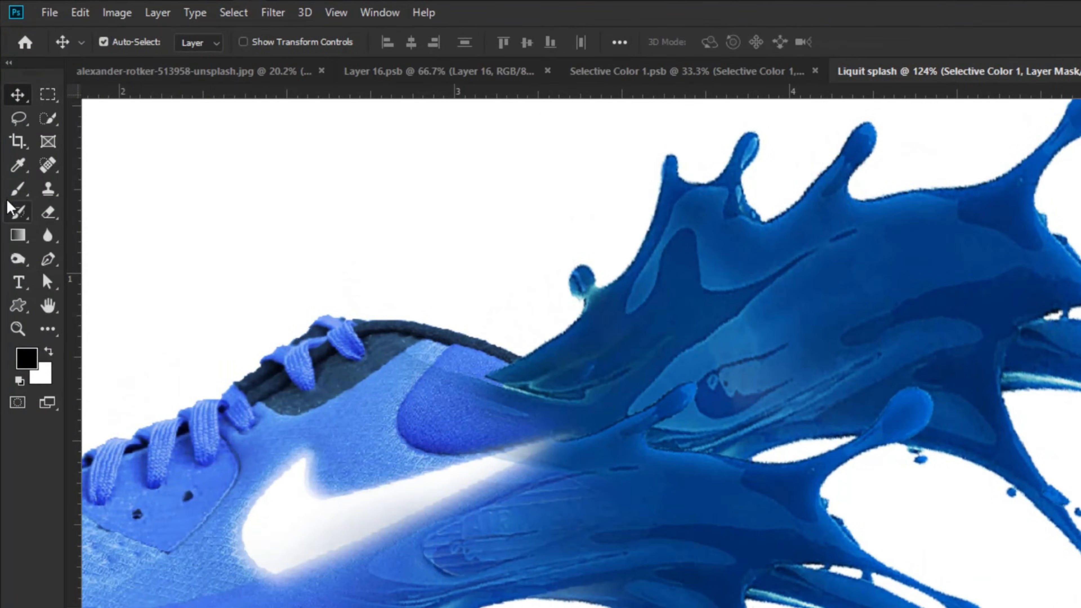
- Paint black on the splash mask with a soft brush about 120 px at 11% opacity to blend it into the shoe upper
{"action": "left_click", "coordinate": [10, 121]}
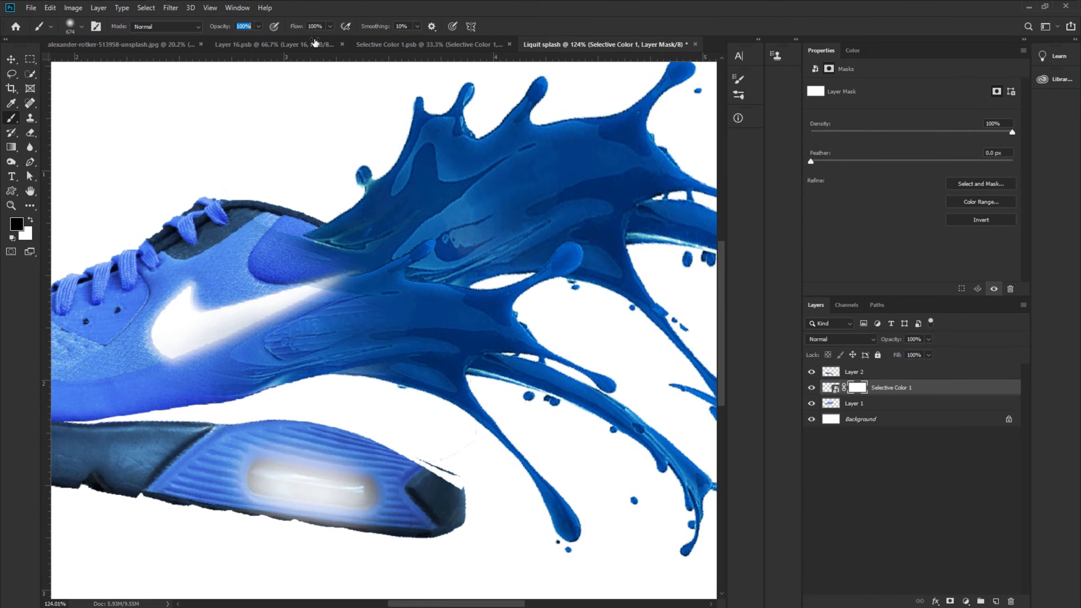
{"action": "right_click", "coordinate": [359, 247]}
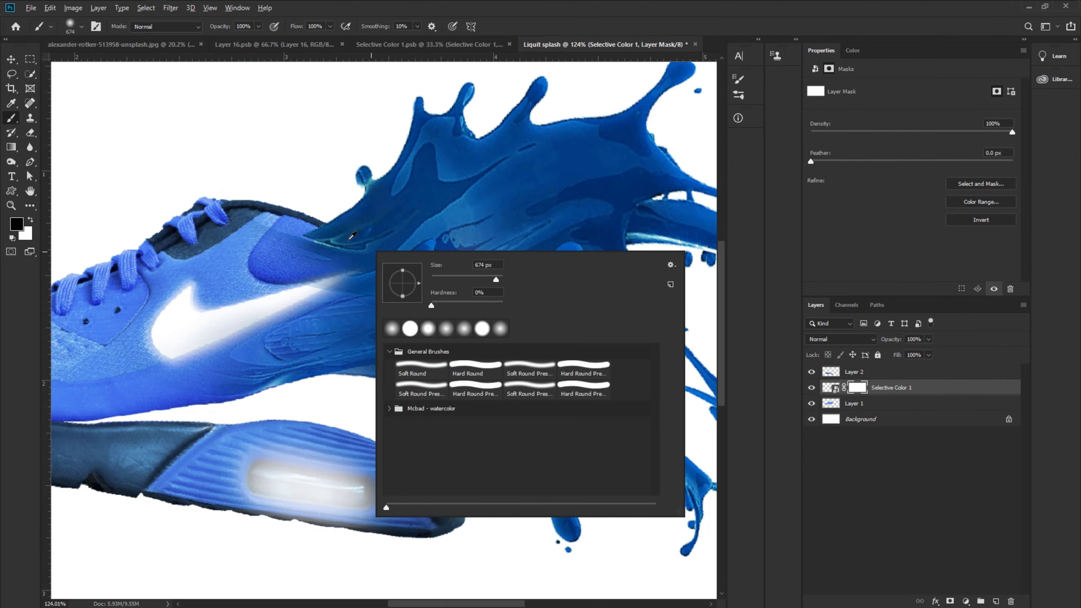
{"action": "left_click_drag", "start_coordinate": [370, 228], "coordinate": [255, 241]}
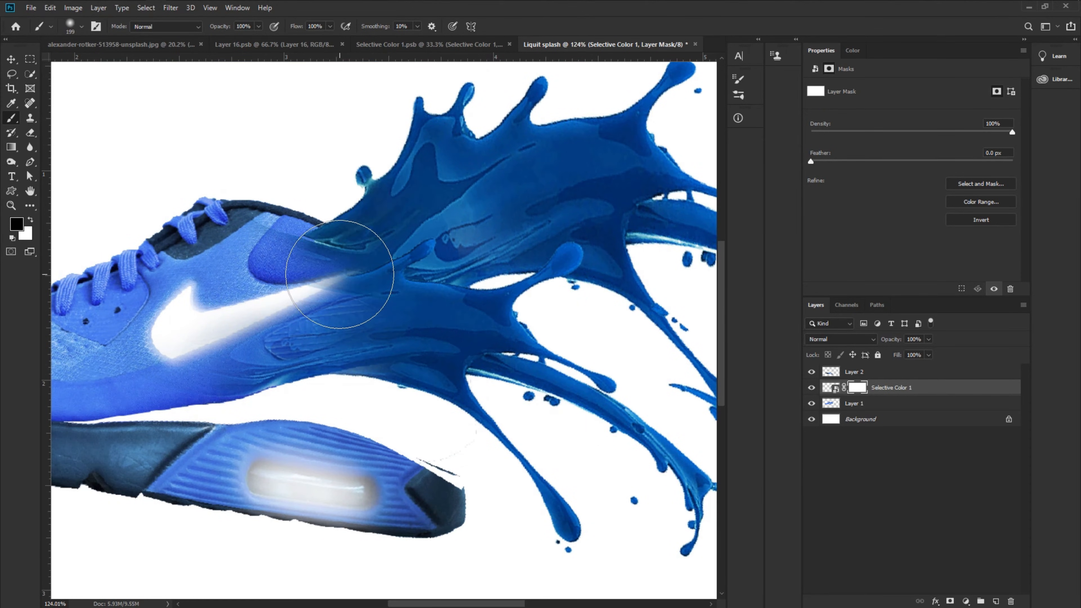
{"action": "left_click", "coordinate": [737, 79]}
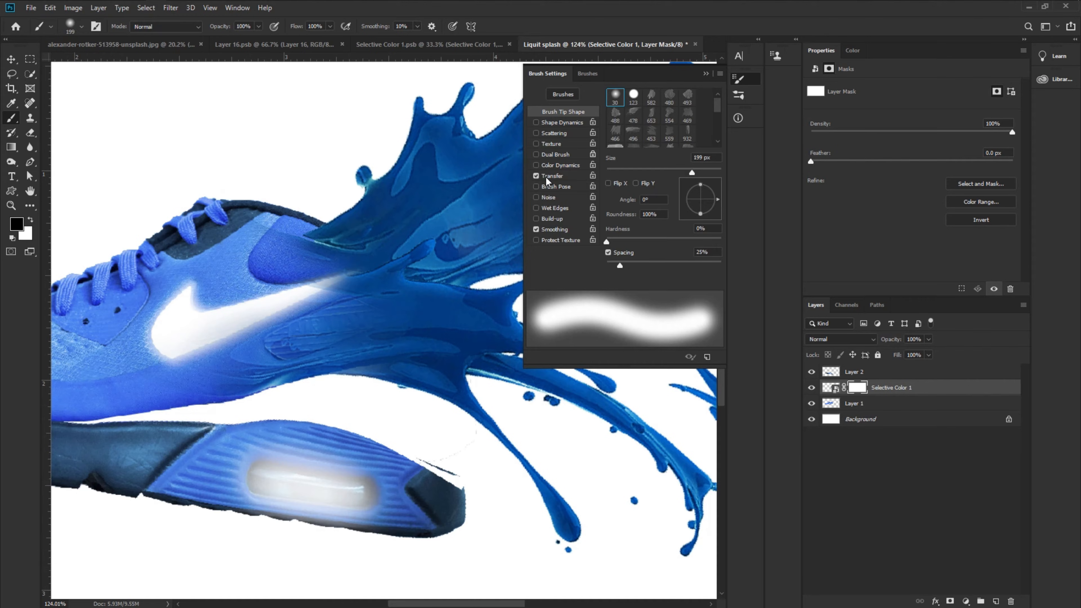
{"action": "left_click_drag", "start_coordinate": [314, 247], "coordinate": [278, 250]}
{"action": "key", "text": "ctrl+z"}
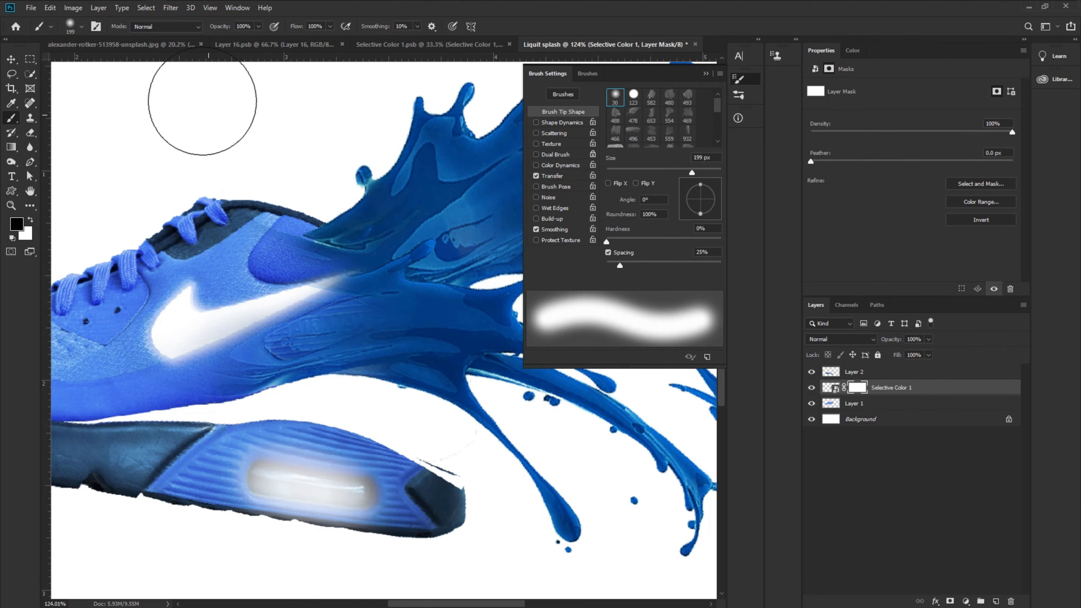
{"action": "left_click_drag", "start_coordinate": [218, 27], "coordinate": [200, 28]}
{"action": "mouse_move", "coordinate": [308, 275]}
{"action": "left_mouse_down"}
{"action": "mouse_move", "coordinate": [281, 273]}
{"action": "mouse_move", "coordinate": [300, 242]}
{"action": "mouse_move", "coordinate": [293, 212]}
{"action": "mouse_move", "coordinate": [242, 245]}
{"action": "mouse_move", "coordinate": [274, 251]}
{"action": "left_mouse_up"}
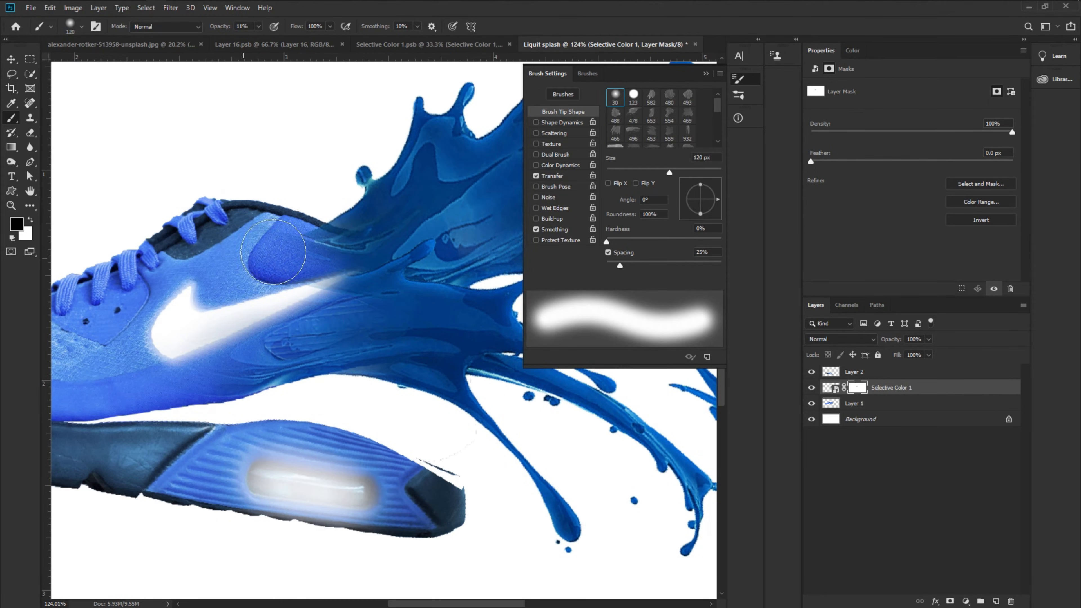
{"action": "scroll", "coordinate": [230, 383], "scroll_direction": "down", "scroll_amount": 2}
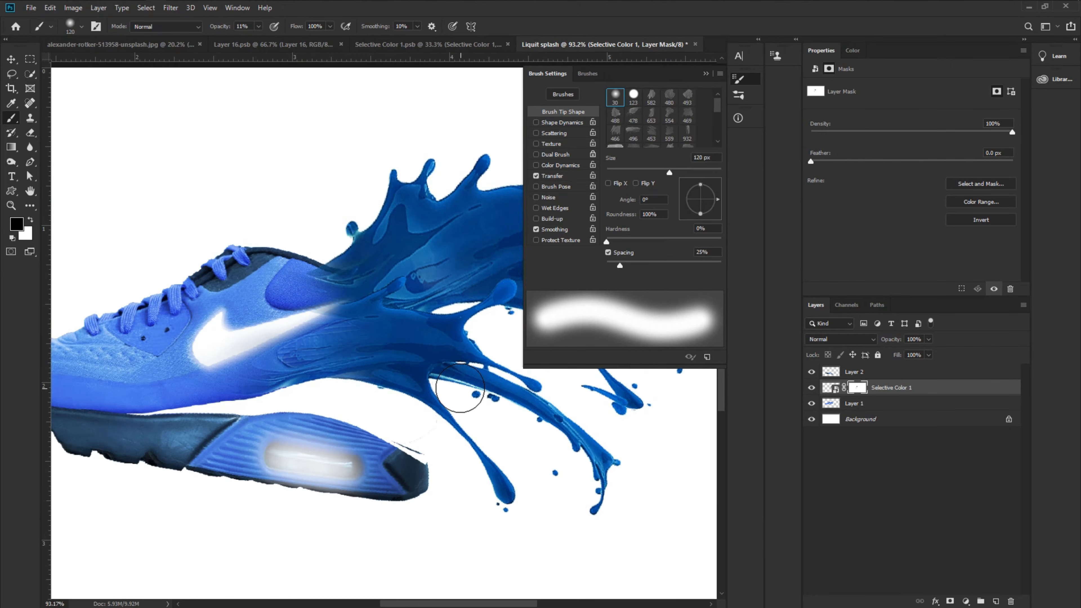
{"action": "left_click", "coordinate": [707, 75]}
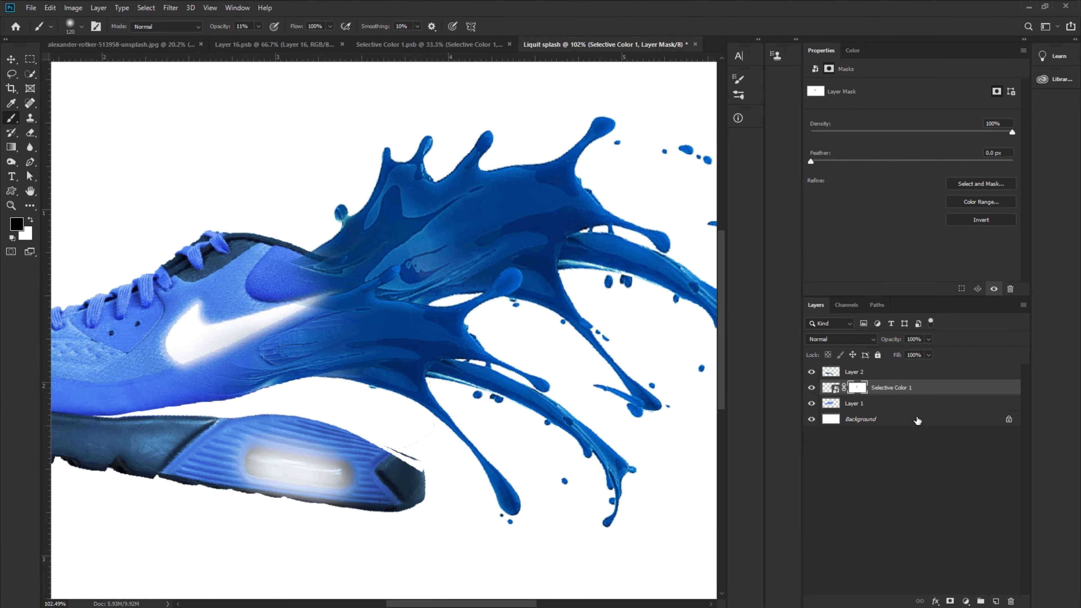
- Add a layer mask to the shoe upper (Layer 1) and paint with a hard black brush to hide it behind the splash
{"action": "key", "text": "x"}
{"action": "left_click", "coordinate": [858, 374]}
{"action": "left_click", "coordinate": [855, 405]}
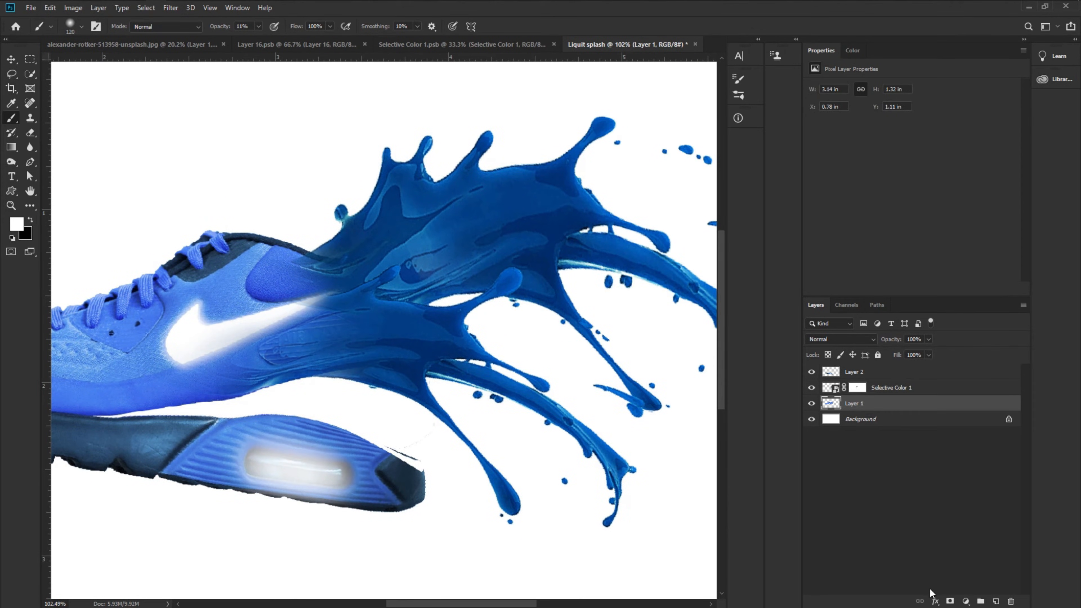
{"action": "left_click", "coordinate": [951, 601]}
{"action": "key", "text": "x"}
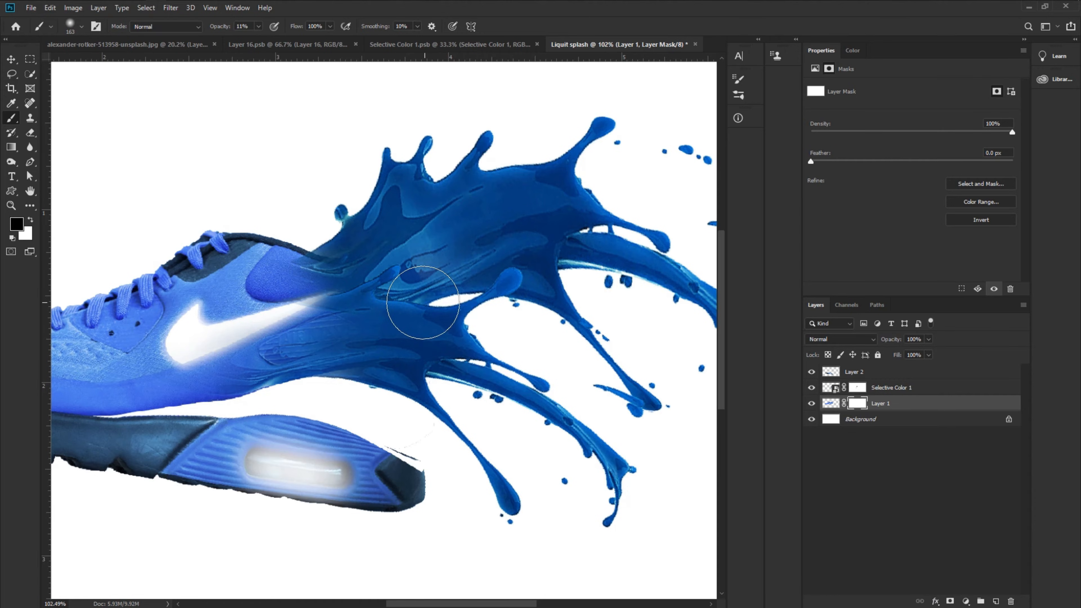
{"action": "right_click", "coordinate": [427, 301]}
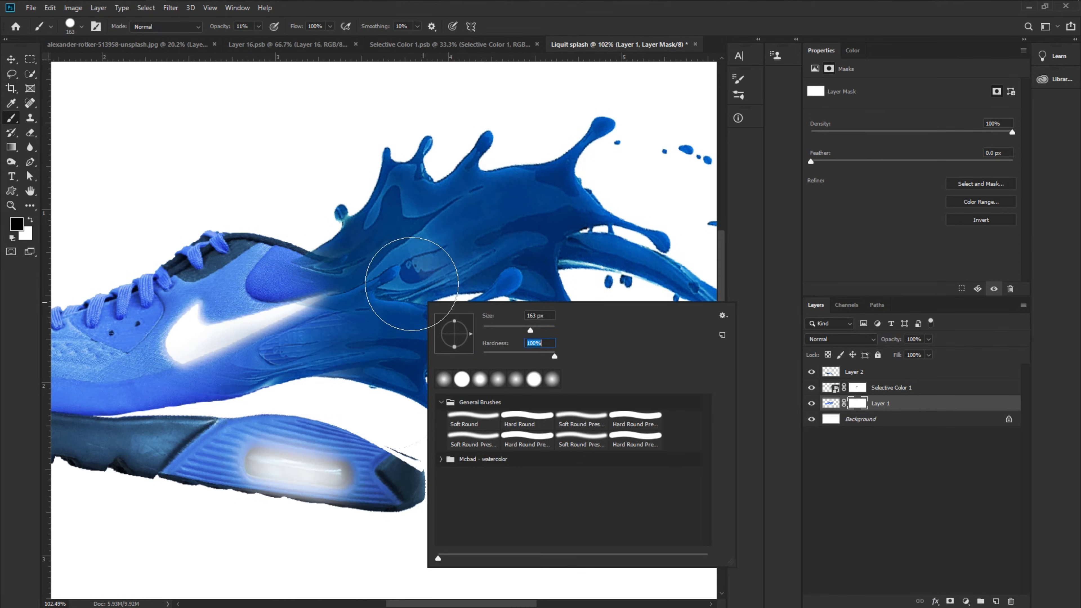
{"action": "left_click", "coordinate": [413, 294]}
{"action": "mouse_move", "coordinate": [369, 376]}
{"action": "left_mouse_down"}
{"action": "mouse_move", "coordinate": [332, 388]}
{"action": "mouse_move", "coordinate": [327, 375]}
{"action": "mouse_move", "coordinate": [391, 370]}
{"action": "mouse_move", "coordinate": [410, 321]}
{"action": "mouse_move", "coordinate": [353, 221]}
{"action": "mouse_move", "coordinate": [360, 238]}
{"action": "left_mouse_up"}
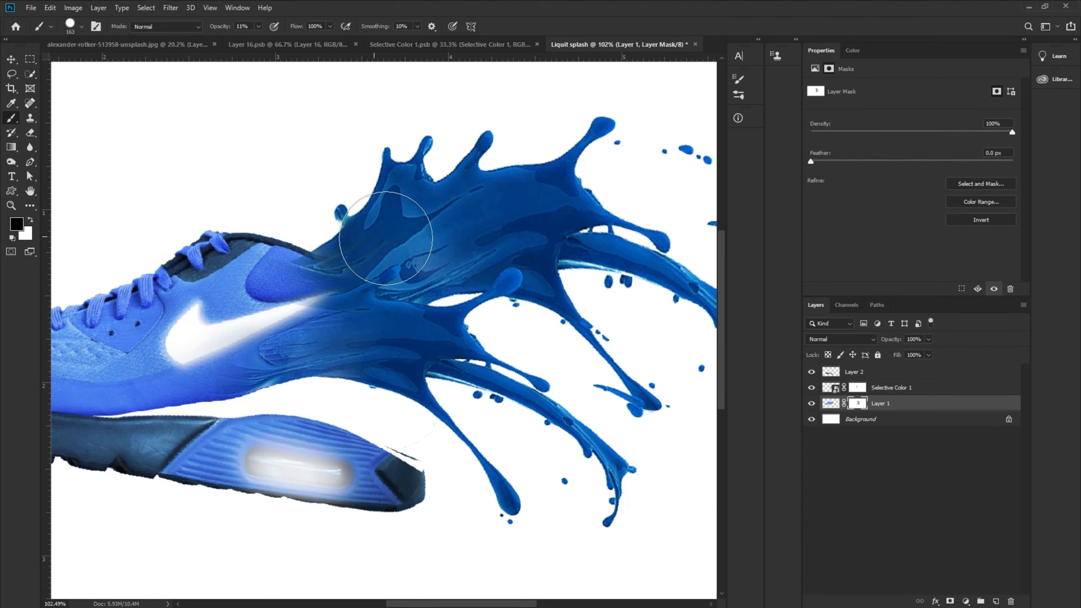
{"action": "scroll", "coordinate": [348, 317], "scroll_direction": "up", "scroll_amount": 1}
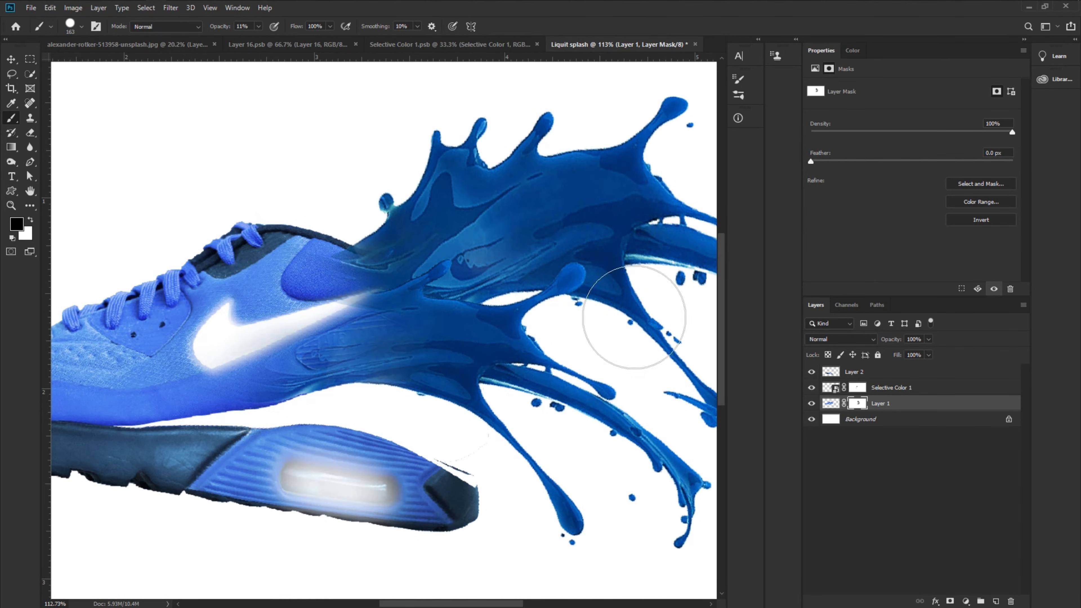
{"action": "left_click", "coordinate": [857, 387]}
{"action": "right_click", "coordinate": [404, 305]}
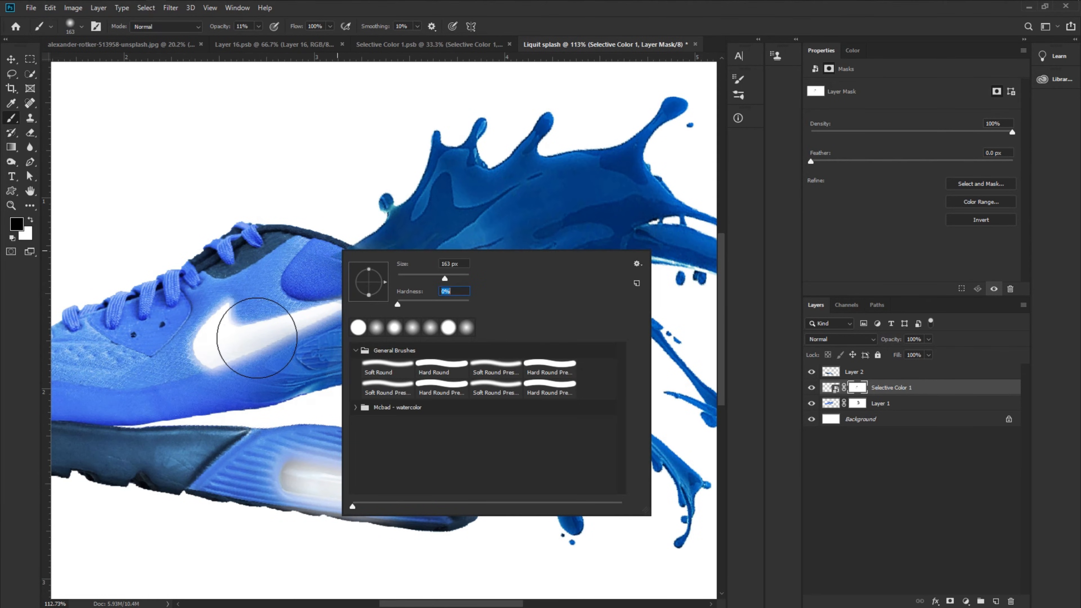
{"action": "left_click", "coordinate": [254, 341]}
{"action": "key", "text": "x"}
{"action": "key", "text": "x"}
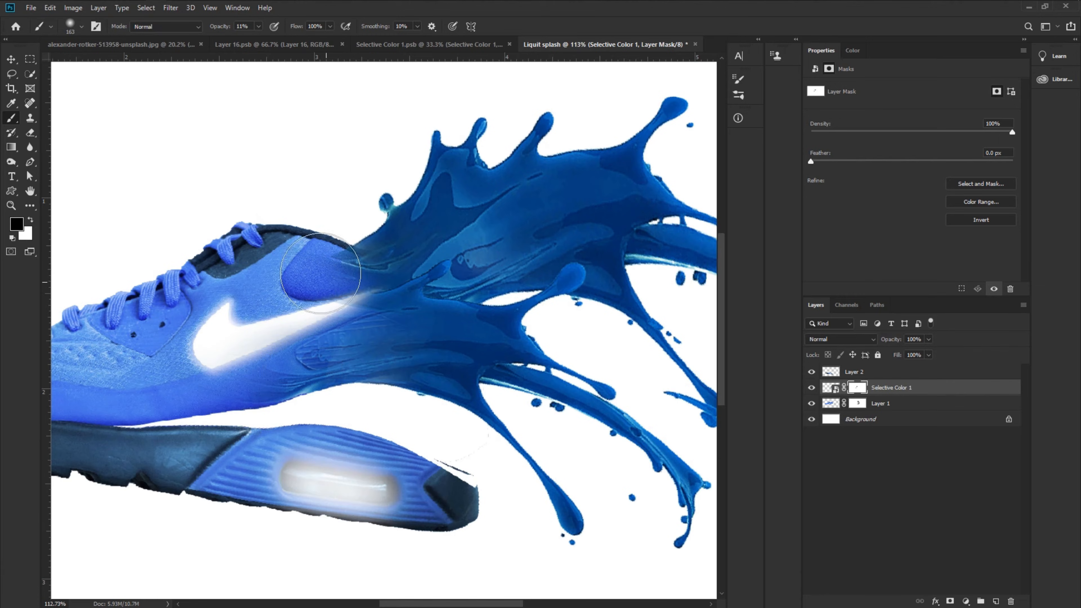
{"action": "scroll", "coordinate": [317, 304], "scroll_direction": "down", "scroll_amount": 5}
{"action": "scroll", "coordinate": [317, 304], "scroll_direction": "up", "scroll_amount": 1}
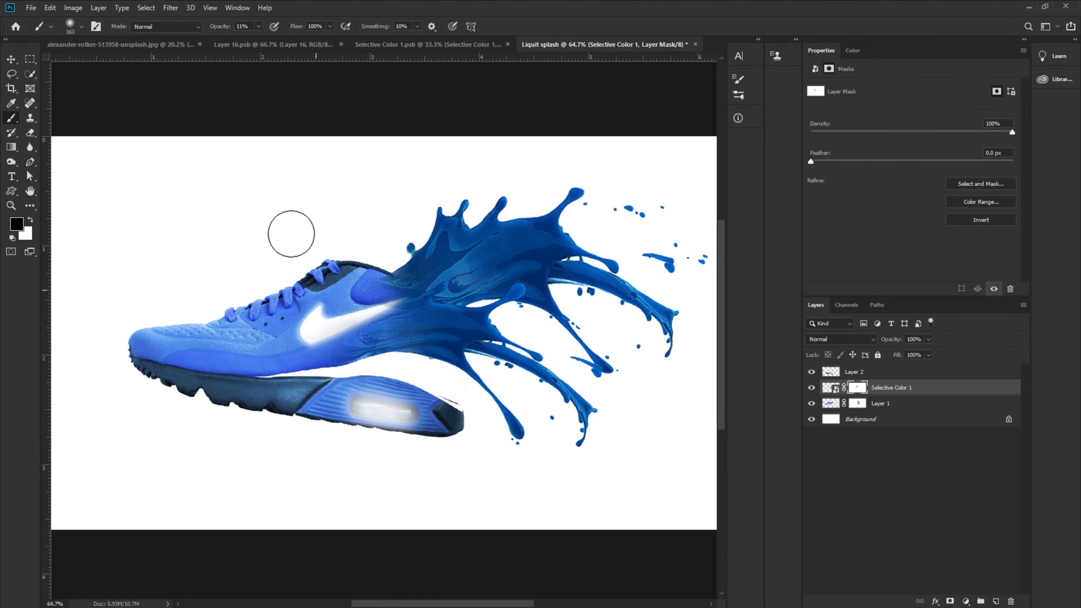
- Bring the dark splash from the Layer 16 document into the Liquit splash document below the sole
{"action": "key", "text": "v"}
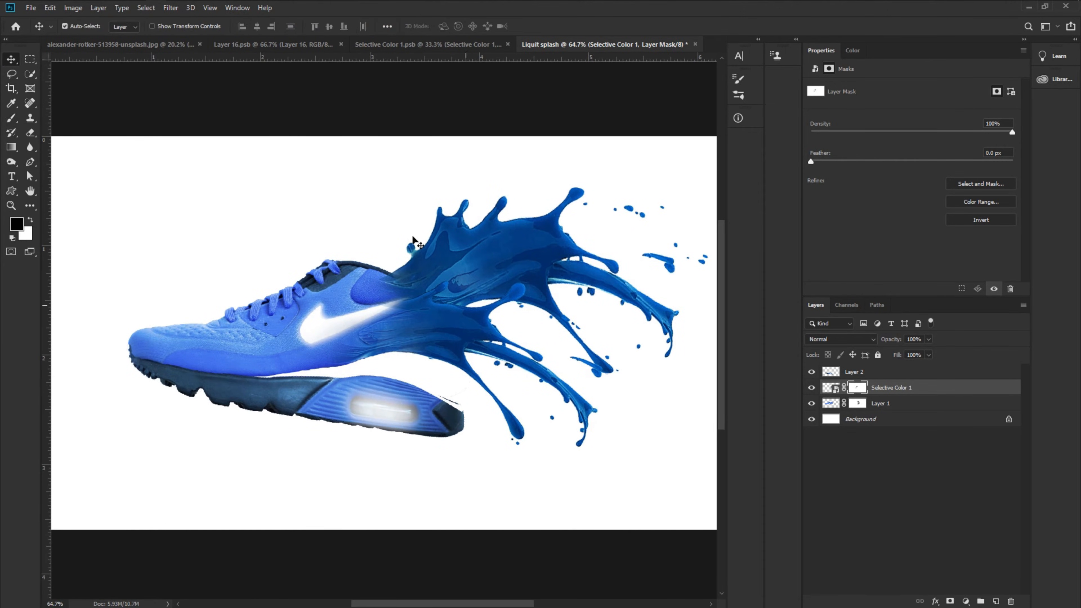
{"action": "left_click", "coordinate": [261, 44]}
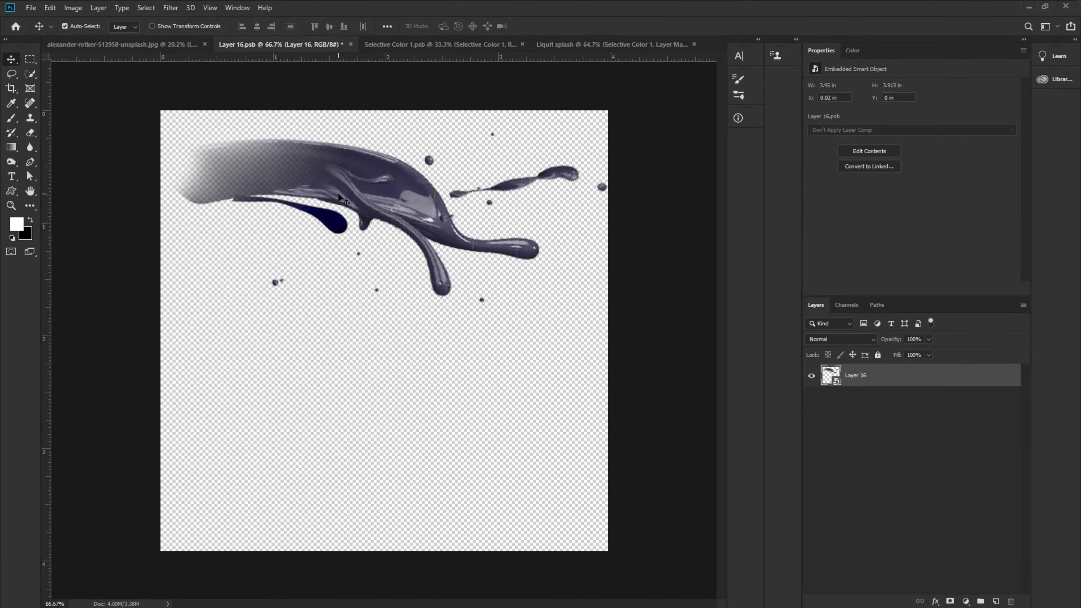
{"action": "left_click_drag", "start_coordinate": [341, 198], "coordinate": [387, 420]}
{"action": "left_click_drag", "start_coordinate": [434, 468], "coordinate": [458, 493]}
- Scale the dark splash to about 73% and position it beneath the sole, then commit
{"action": "key", "text": "ctrl+t"}
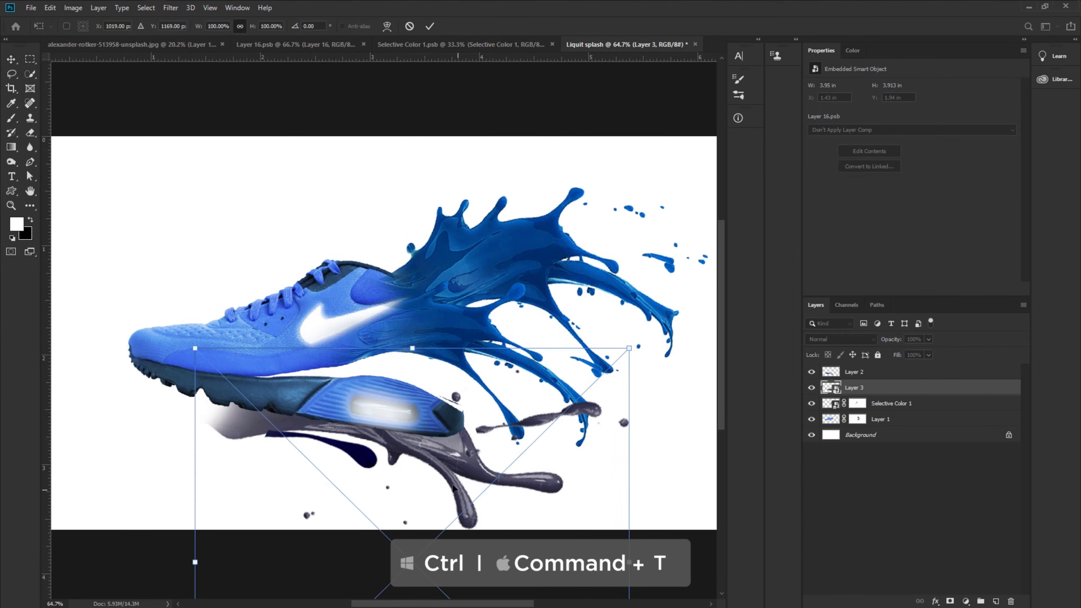
{"action": "scroll", "coordinate": [422, 487], "scroll_direction": "down", "scroll_amount": 1}
{"action": "left_click_drag", "start_coordinate": [422, 571], "coordinate": [444, 470]}
{"action": "left_click_drag", "start_coordinate": [451, 281], "coordinate": [389, 414]}
{"action": "left_click", "coordinate": [430, 26]}
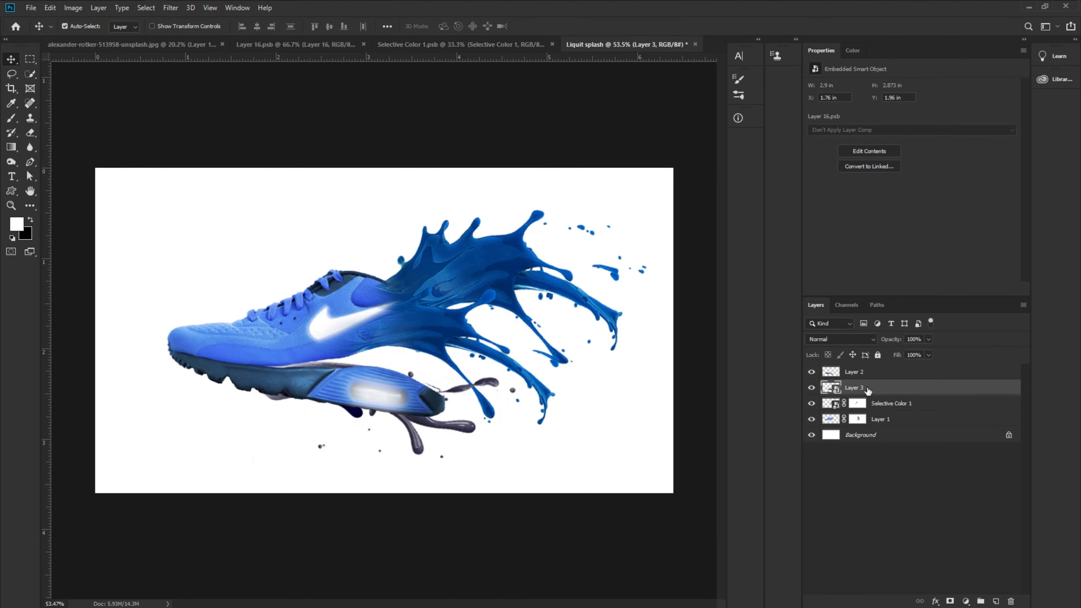
- Move the dark splash layer above the sole, scale it to about 57%, rotate it about 0.7° over the sole, and commit
{"action": "left_click_drag", "start_coordinate": [874, 397], "coordinate": [868, 368]}
{"action": "key", "text": "ctrl+t"}
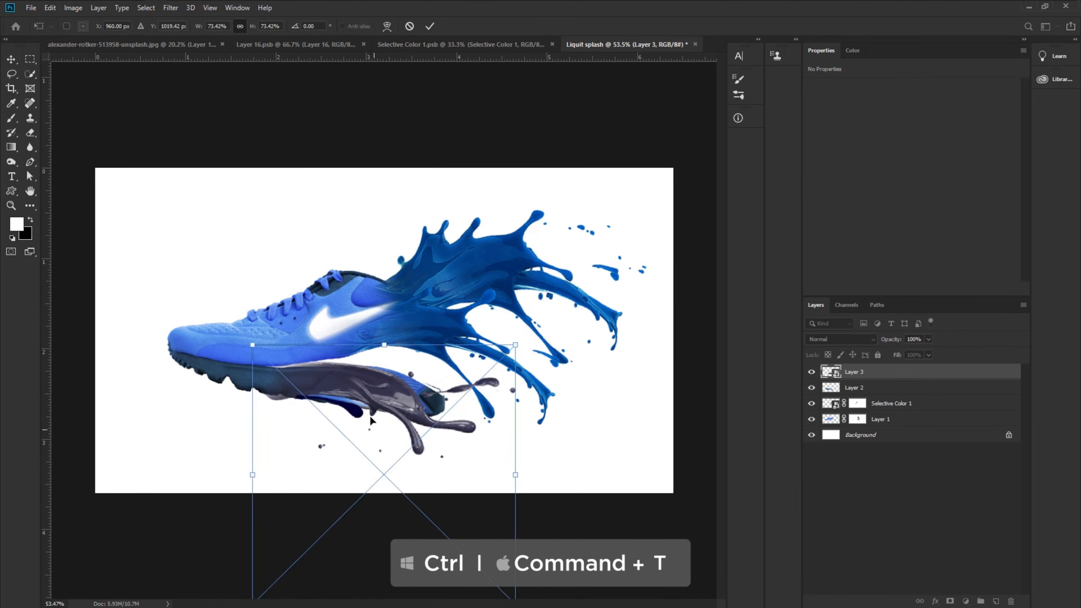
{"action": "key", "text": "ctrl+0"}
{"action": "left_click_drag", "start_coordinate": [384, 536], "coordinate": [384, 484]}
{"action": "scroll", "coordinate": [340, 407], "scroll_direction": "up", "scroll_amount": 2}
{"action": "left_click_drag", "start_coordinate": [385, 390], "coordinate": [339, 404]}
{"action": "scroll", "coordinate": [338, 404], "scroll_direction": "down", "scroll_amount": 2}
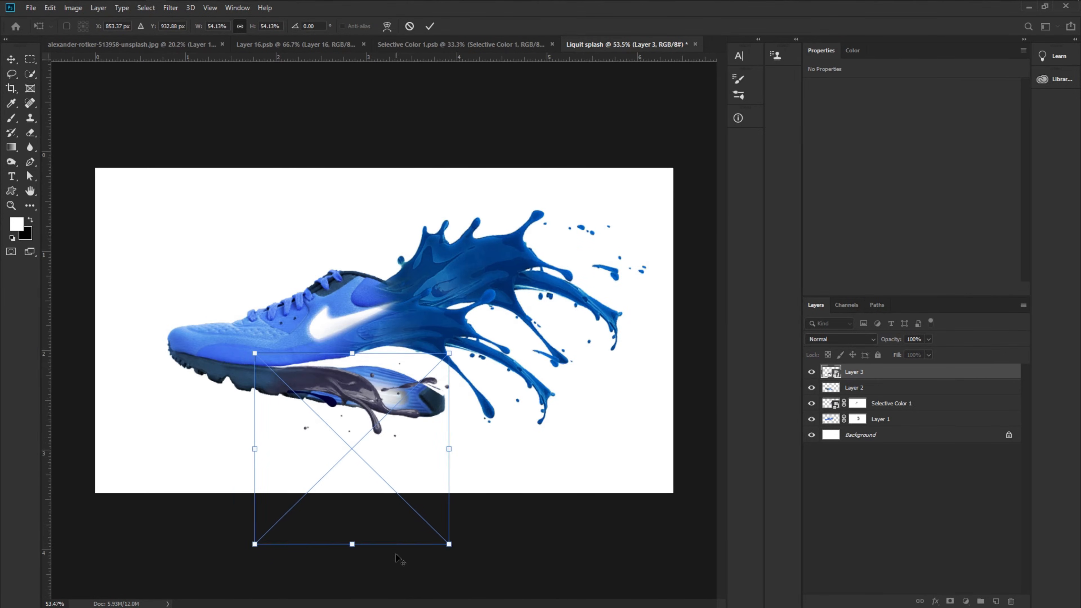
{"action": "left_click_drag", "start_coordinate": [457, 453], "coordinate": [464, 453]}
{"action": "left_click_drag", "start_coordinate": [379, 401], "coordinate": [374, 405]}
{"action": "scroll", "coordinate": [307, 394], "scroll_direction": "up", "scroll_amount": 4}
{"action": "scroll", "coordinate": [324, 411], "scroll_direction": "down", "scroll_amount": 1}
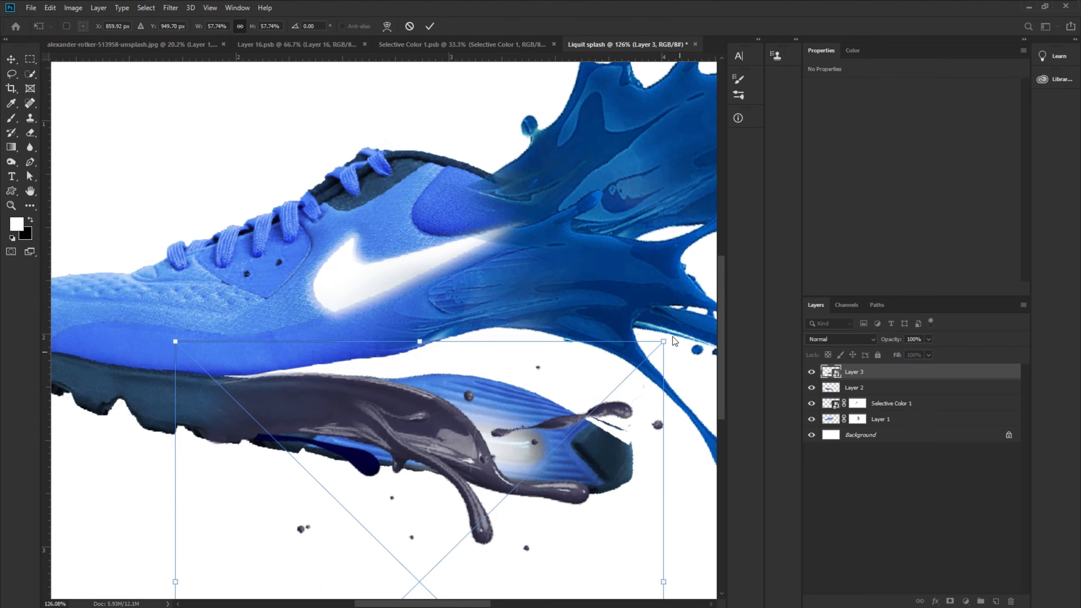
{"action": "left_click_drag", "start_coordinate": [675, 342], "coordinate": [678, 345]}
{"action": "left_click_drag", "start_coordinate": [428, 421], "coordinate": [422, 419]}
{"action": "left_click_drag", "start_coordinate": [419, 342], "coordinate": [417, 349]}
{"action": "left_click_drag", "start_coordinate": [376, 401], "coordinate": [378, 399]}
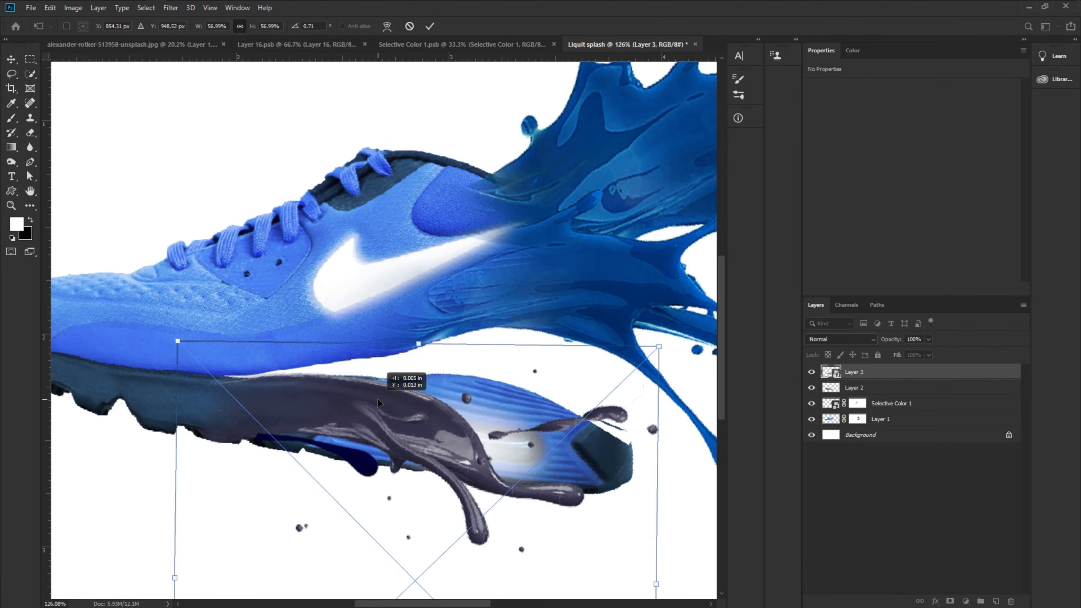
{"action": "scroll", "coordinate": [404, 415], "scroll_direction": "down", "scroll_amount": 2}
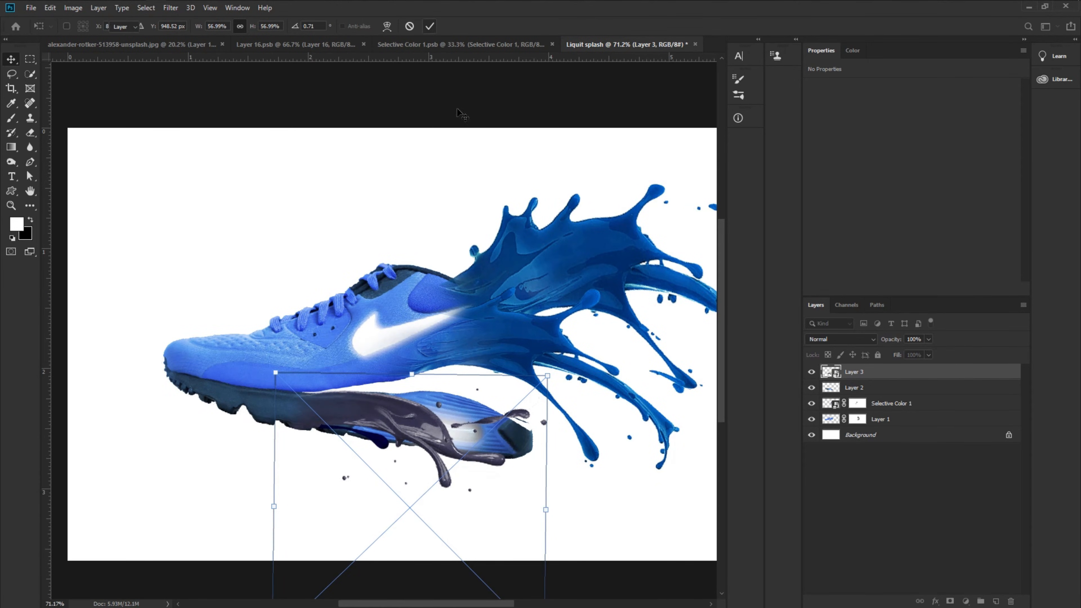
{"action": "key", "text": "Return"}
- Add a layer mask to the sole layer (Layer 2) and paint with a hard black brush to hide the sole under the dark splash
{"action": "scroll", "coordinate": [401, 451], "scroll_direction": "up", "scroll_amount": 3}
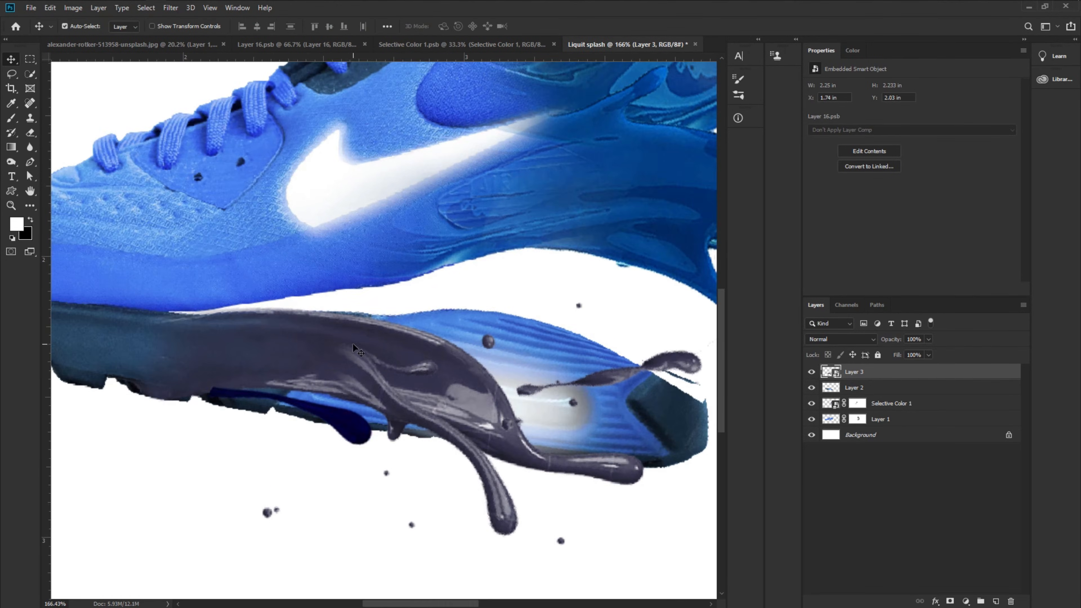
{"action": "left_click", "coordinate": [857, 389]}
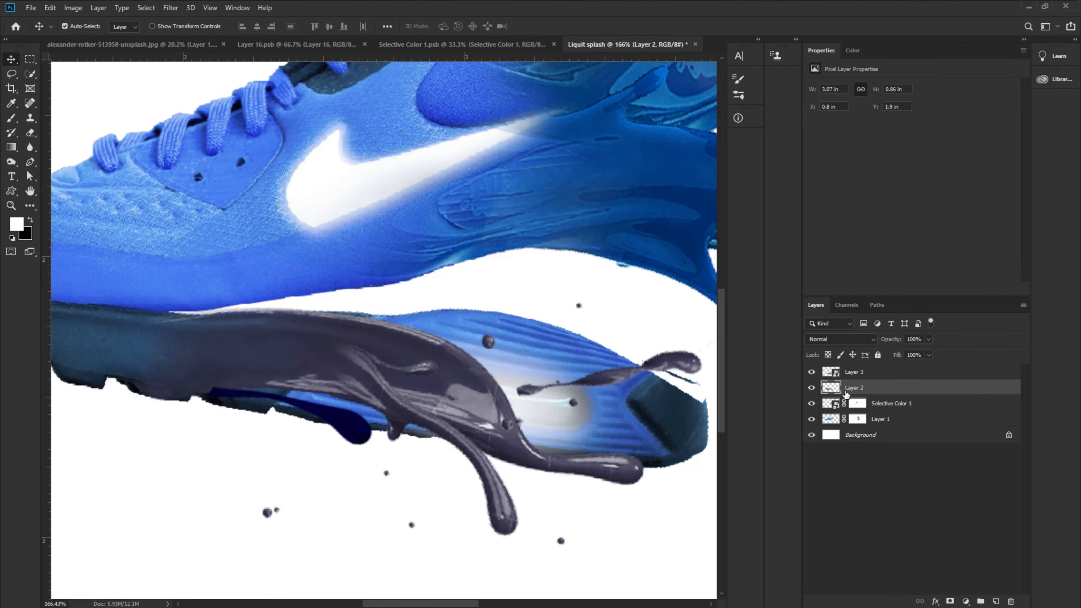
{"action": "left_click", "coordinate": [950, 601]}
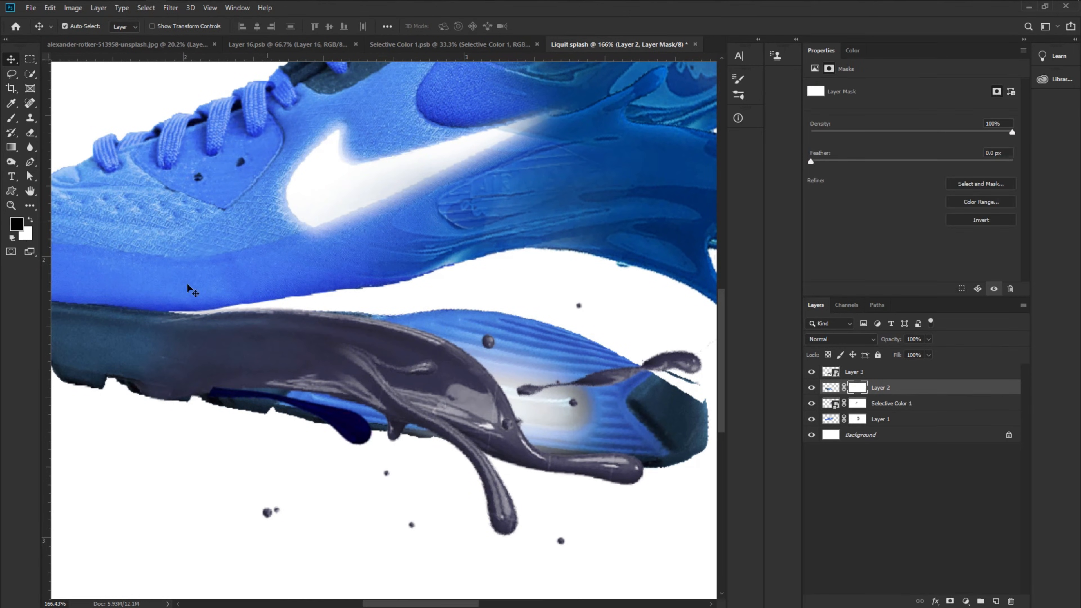
{"action": "left_click", "coordinate": [12, 123]}
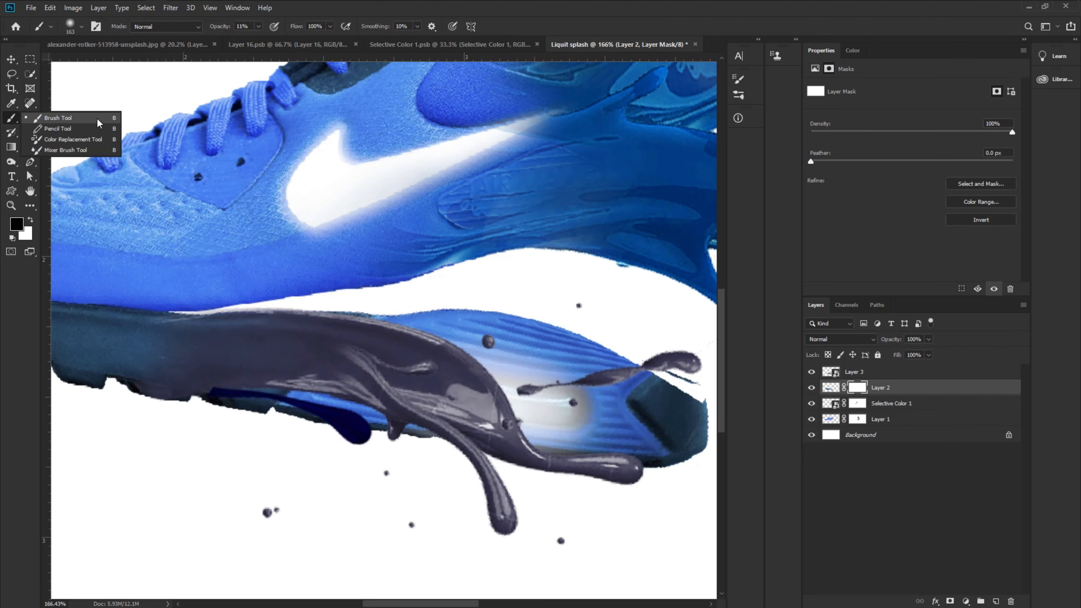
{"action": "left_click", "coordinate": [97, 123]}
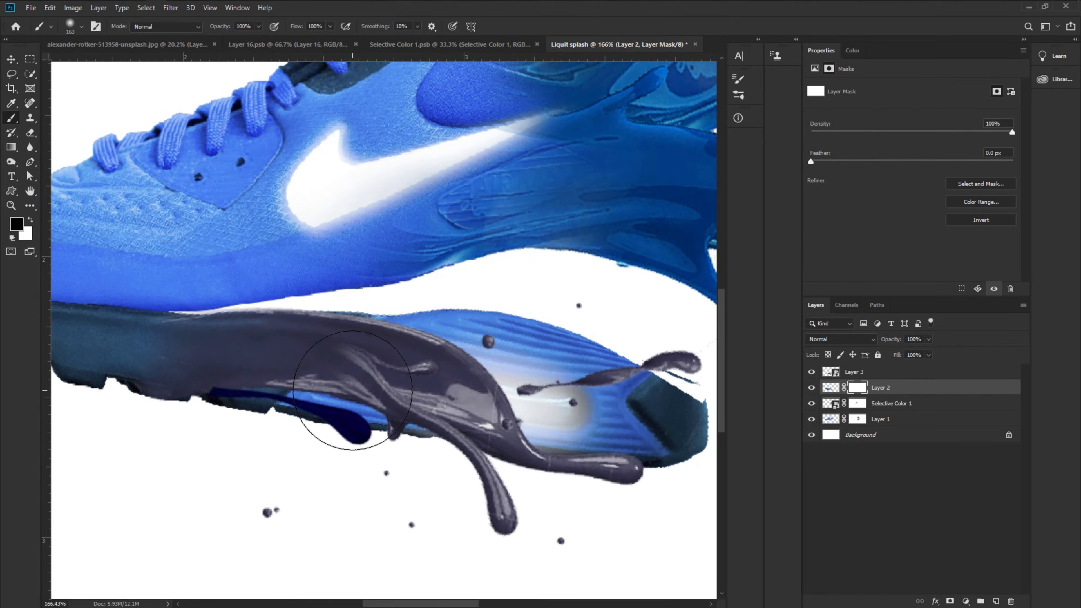
{"action": "right_click", "coordinate": [337, 365]}
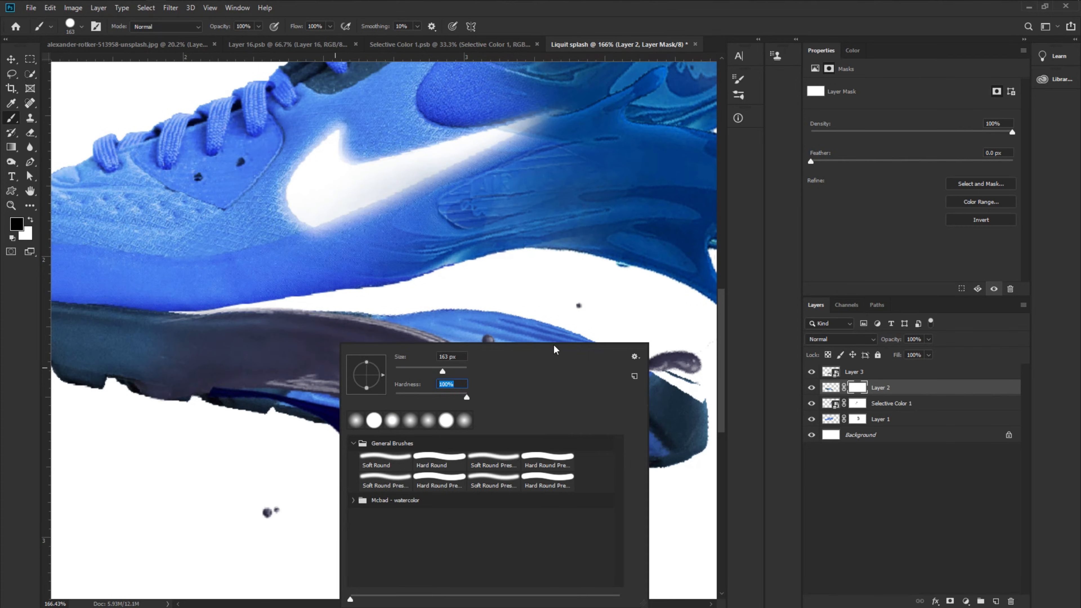
{"action": "left_click", "coordinate": [560, 332]}
{"action": "left_click_drag", "start_coordinate": [596, 395], "coordinate": [652, 411]}
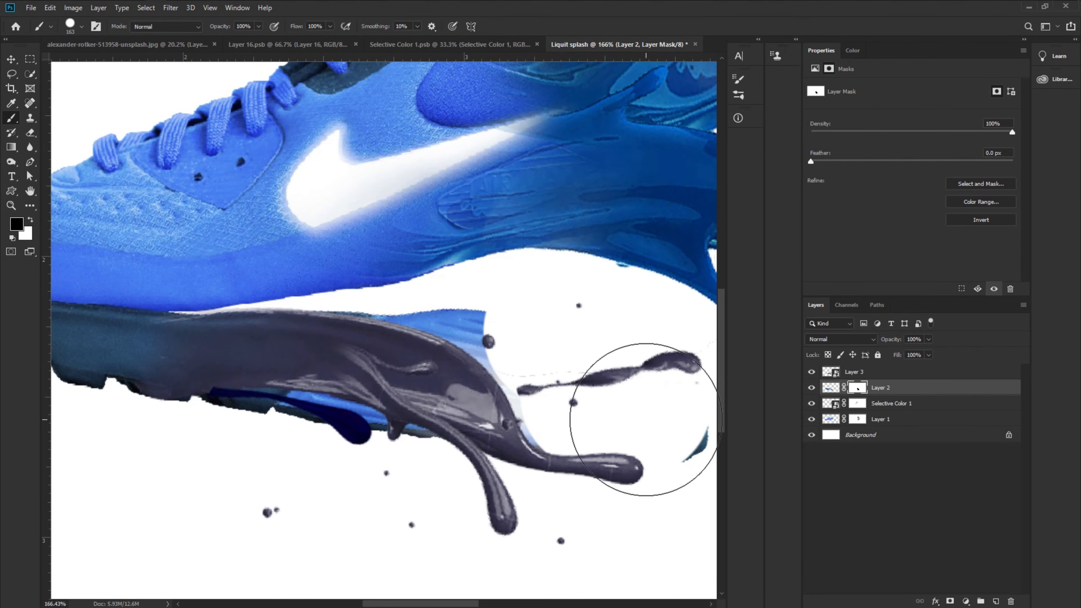
{"action": "mouse_move", "coordinate": [426, 372]}
{"action": "left_mouse_down"}
{"action": "mouse_move", "coordinate": [404, 390]}
{"action": "mouse_move", "coordinate": [345, 375]}
{"action": "mouse_move", "coordinate": [317, 408]}
{"action": "mouse_move", "coordinate": [227, 416]}
{"action": "left_mouse_up"}
- Refine the sole's mask with a smaller brush, painting white to restore the sole edge next to the dark splash
{"action": "right_click", "coordinate": [317, 408]}
{"action": "left_click_drag", "start_coordinate": [298, 399], "coordinate": [282, 396]}
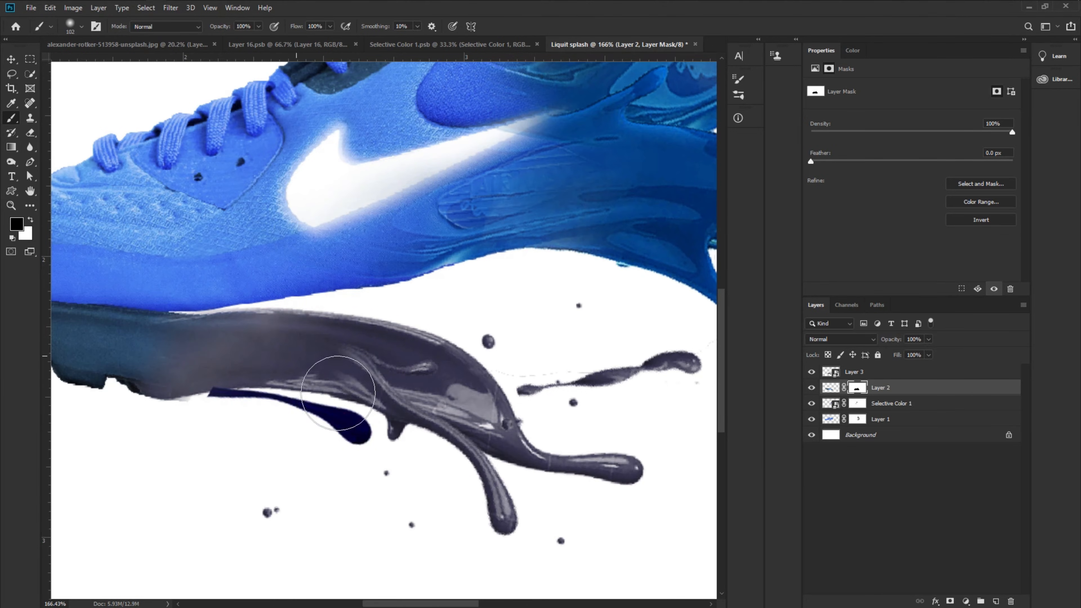
{"action": "scroll", "coordinate": [358, 392], "scroll_direction": "down", "scroll_amount": 6}
{"action": "scroll", "coordinate": [266, 372], "scroll_direction": "up", "scroll_amount": 3}
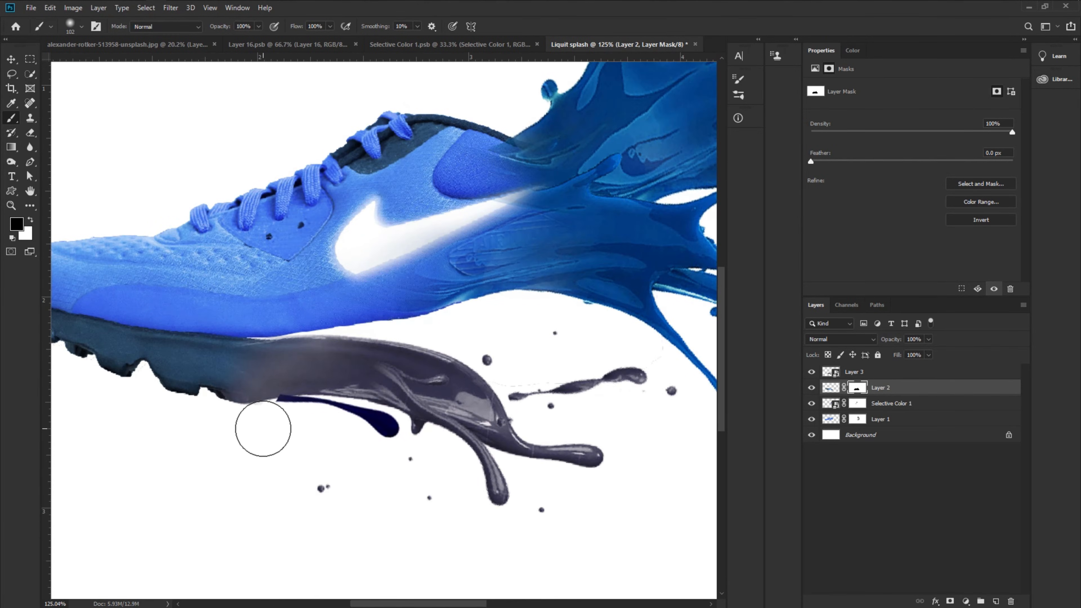
{"action": "key", "text": "x"}
{"action": "scroll", "coordinate": [265, 377], "scroll_direction": "up", "scroll_amount": 3}
{"action": "mouse_move", "coordinate": [278, 375]}
{"action": "left_mouse_down"}
{"action": "mouse_move", "coordinate": [258, 375]}
{"action": "mouse_move", "coordinate": [345, 353]}
{"action": "mouse_move", "coordinate": [337, 339]}
{"action": "left_mouse_up"}
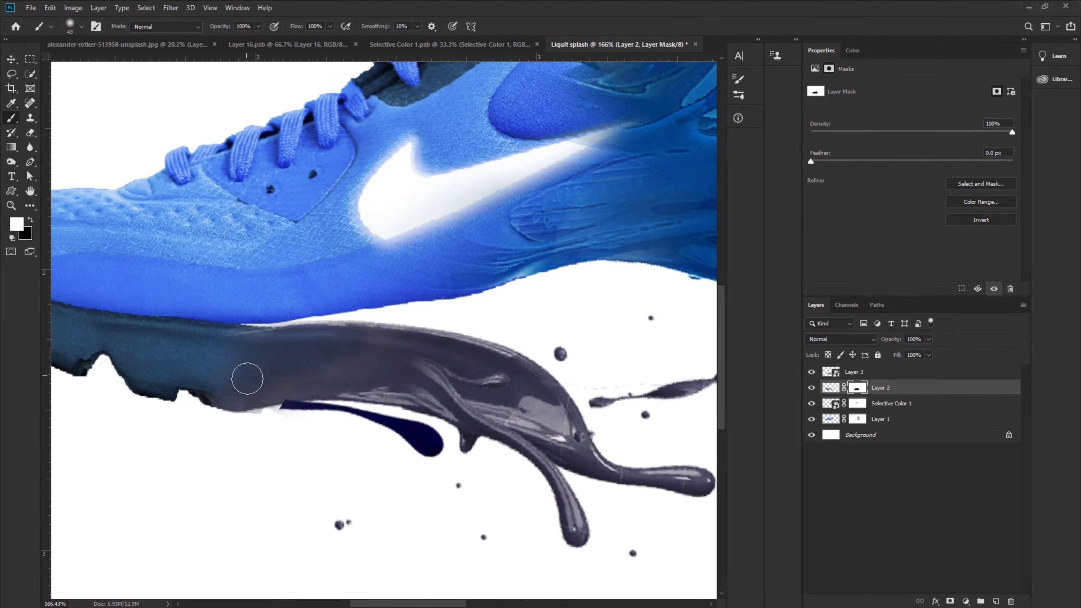
{"action": "left_click_drag", "start_coordinate": [247, 378], "coordinate": [299, 383]}
{"action": "key", "text": "x"}
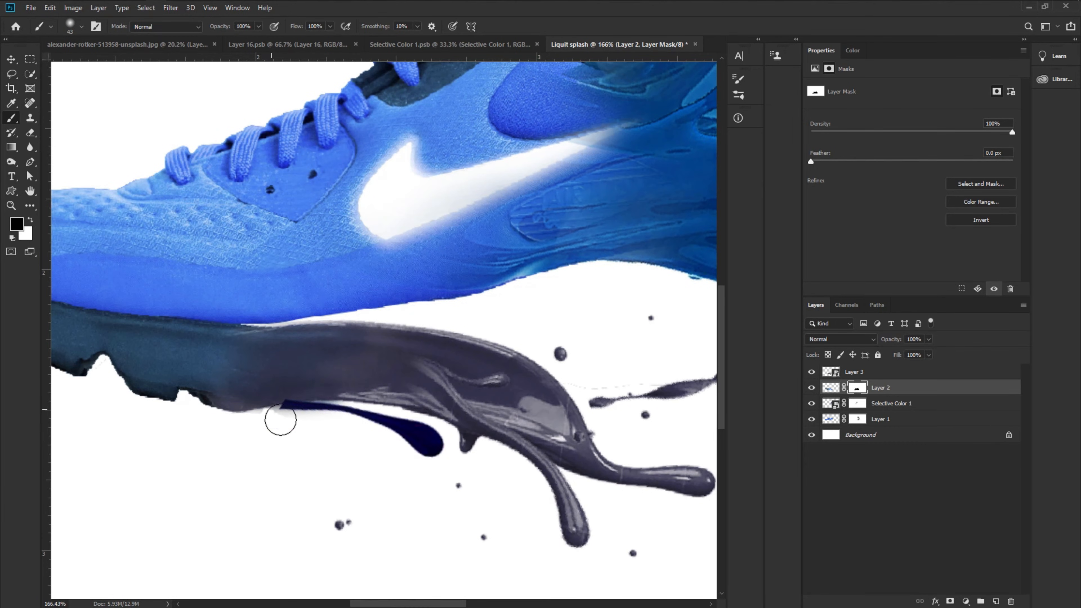
{"action": "right_click", "coordinate": [319, 405]}
{"action": "key", "text": "Return"}
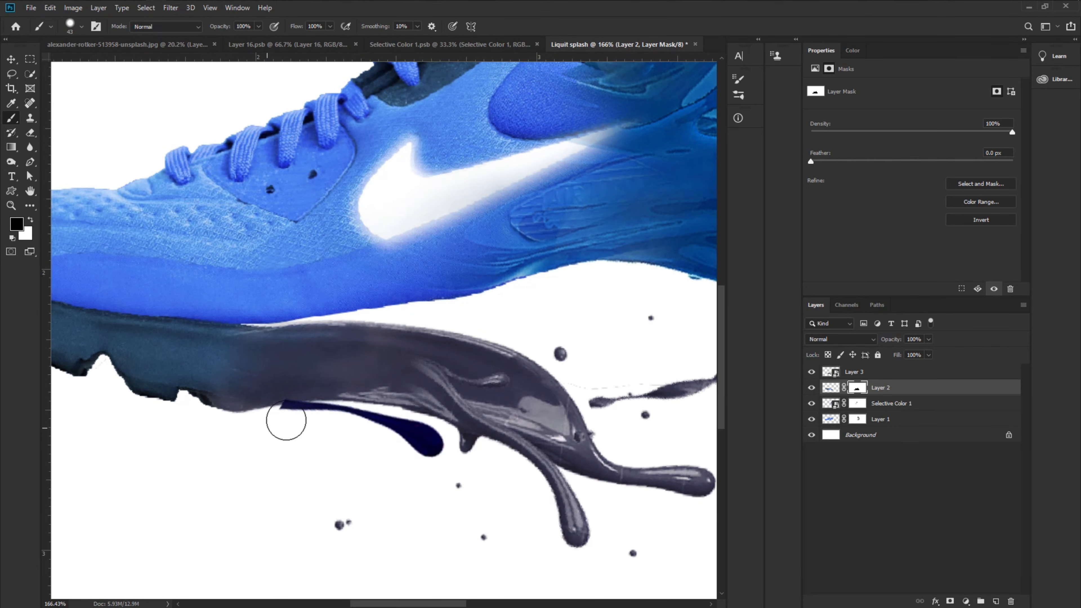
{"action": "key", "text": "x"}
{"action": "key", "text": "x"}
{"action": "key", "text": "x"}
{"action": "key", "text": "x"}
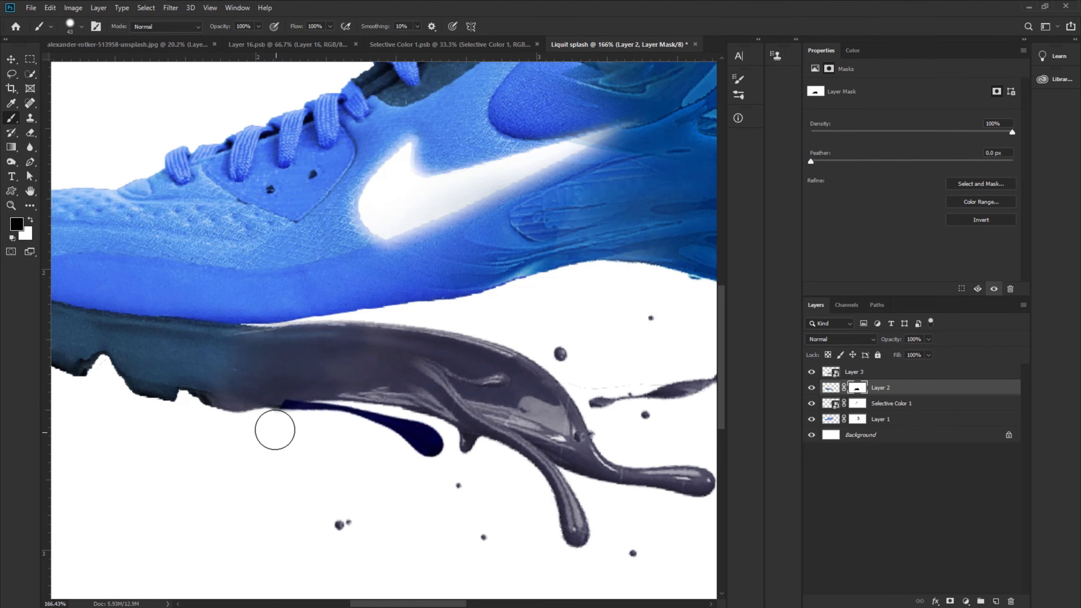
{"action": "key", "text": "x"}
- Hide the layers above the shoe upper and paint white on Layer 1 to clean up stray edges below it
{"action": "scroll", "coordinate": [335, 411], "scroll_direction": "down", "scroll_amount": 5}
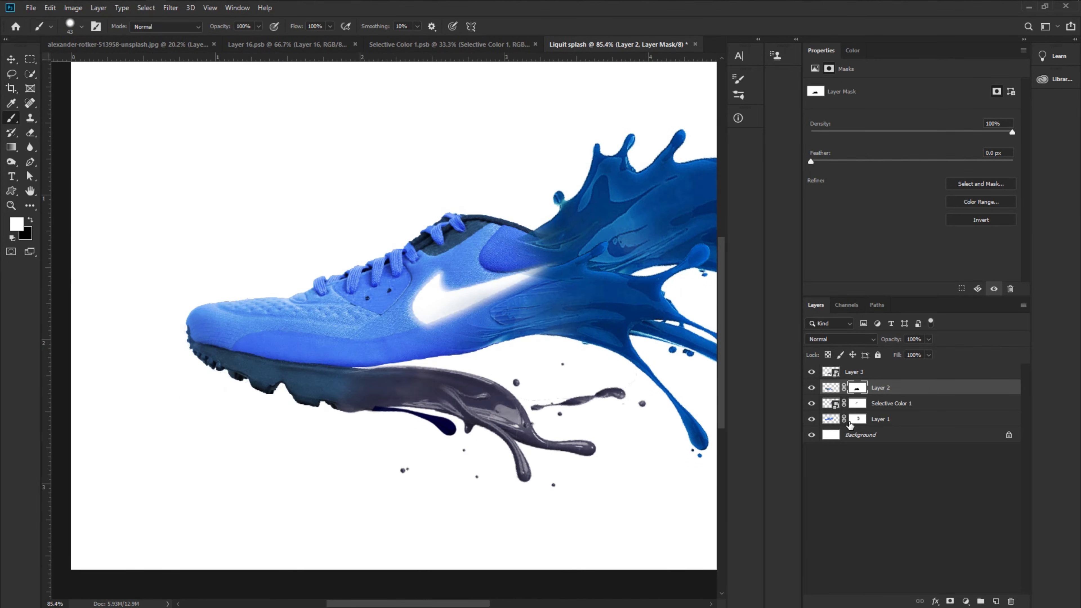
{"action": "left_click", "coordinate": [857, 419]}
{"action": "scroll", "coordinate": [632, 429], "scroll_direction": "up", "scroll_amount": 5}
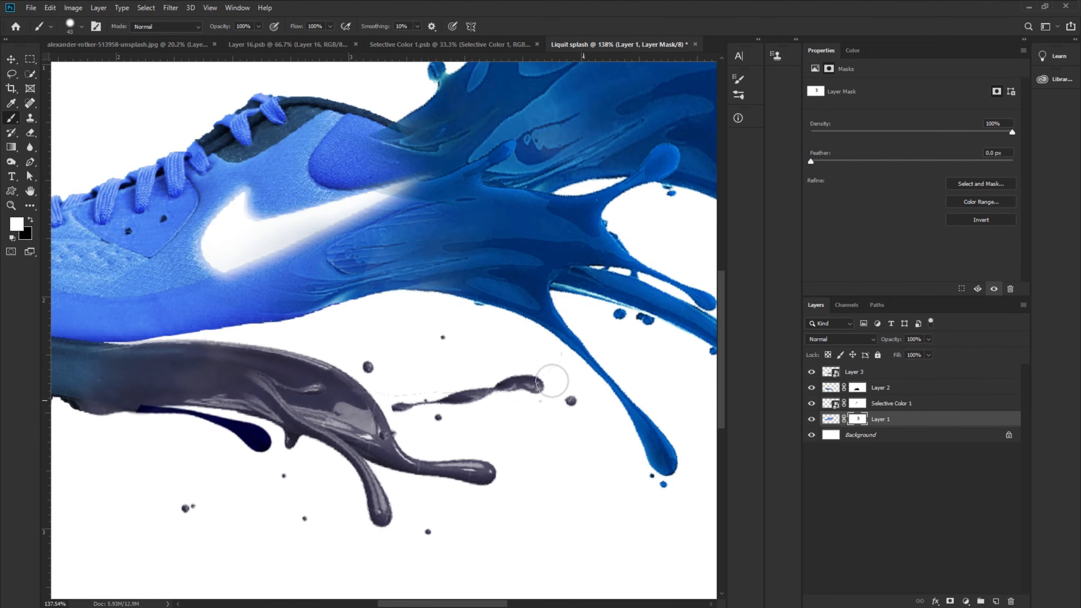
{"action": "left_click", "coordinate": [812, 388]}
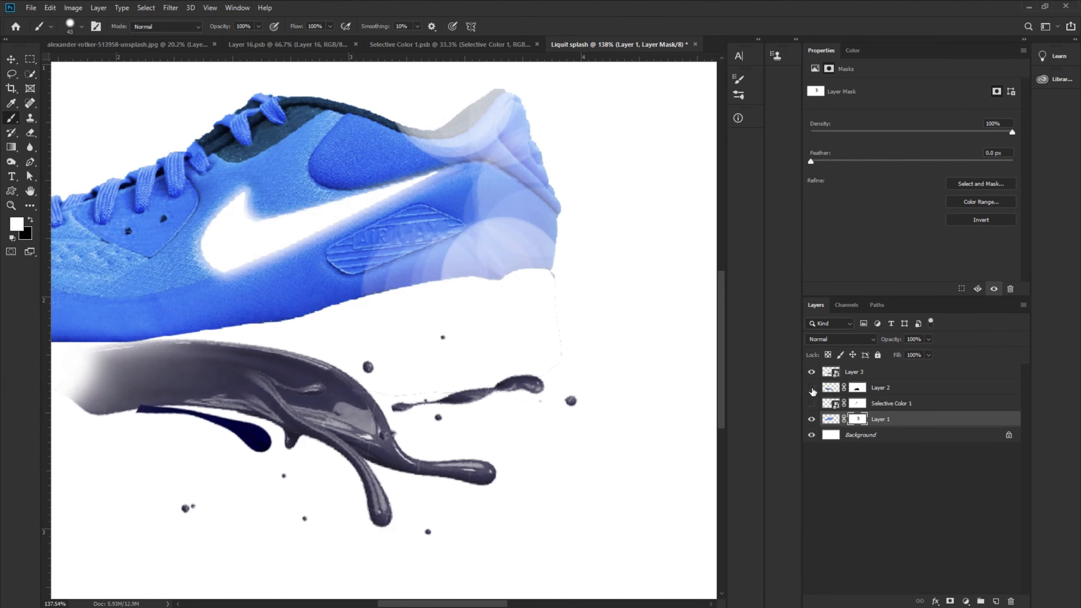
{"action": "left_click", "coordinate": [812, 372]}
{"action": "right_click", "coordinate": [559, 303]}
{"action": "left_click_drag", "start_coordinate": [661, 359], "coordinate": [687, 359]}
{"action": "left_click", "coordinate": [907, 426]}
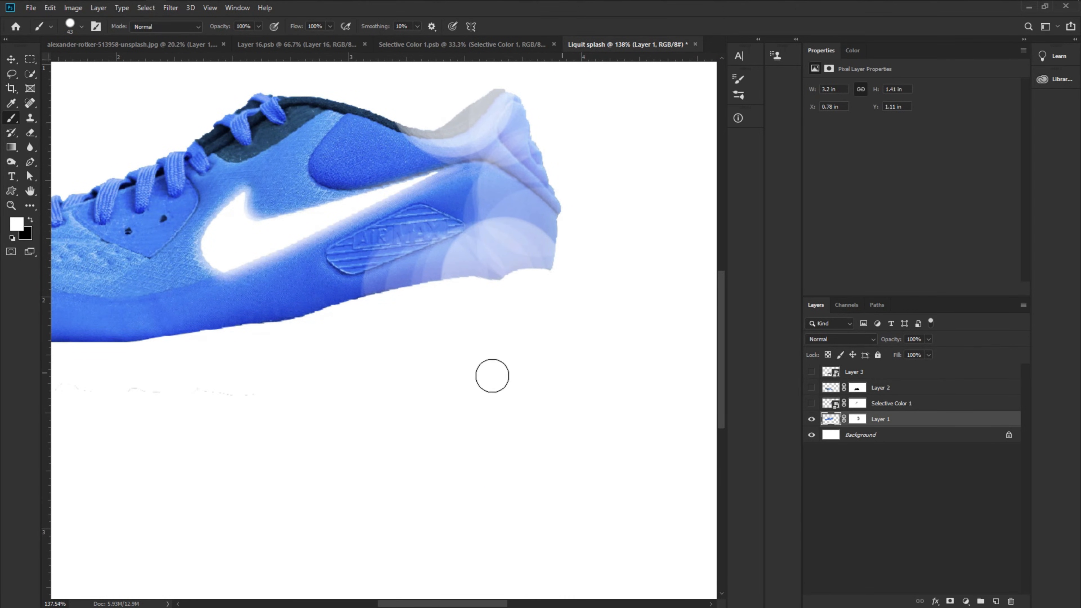
{"action": "scroll", "coordinate": [492, 375], "scroll_direction": "left", "scroll_amount": 5}
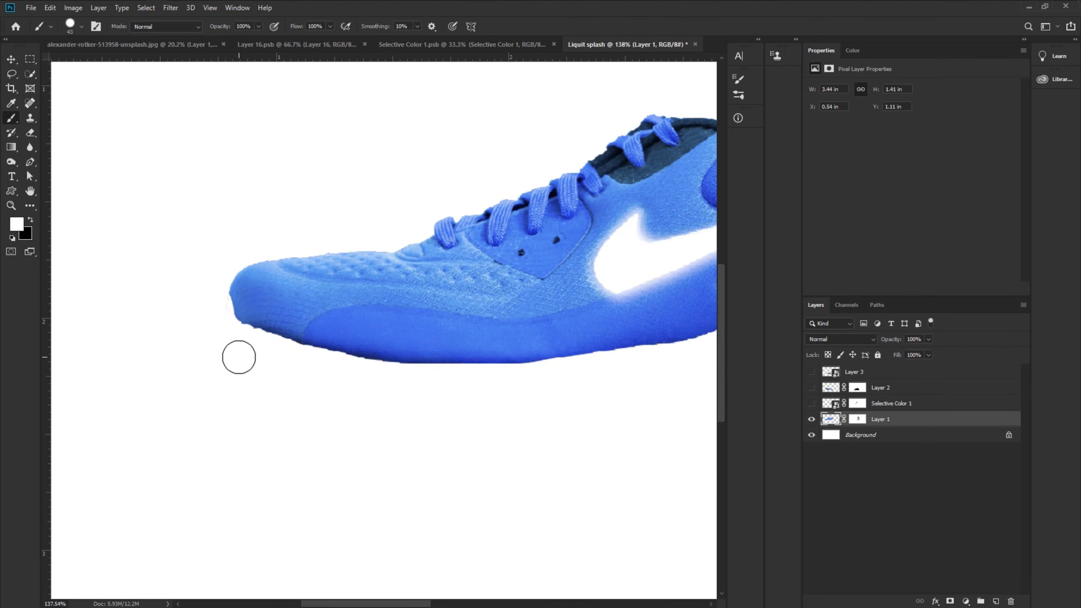
{"action": "left_click_drag", "start_coordinate": [275, 401], "coordinate": [123, 404]}
{"action": "scroll", "coordinate": [123, 403], "scroll_direction": "down", "scroll_amount": 1}
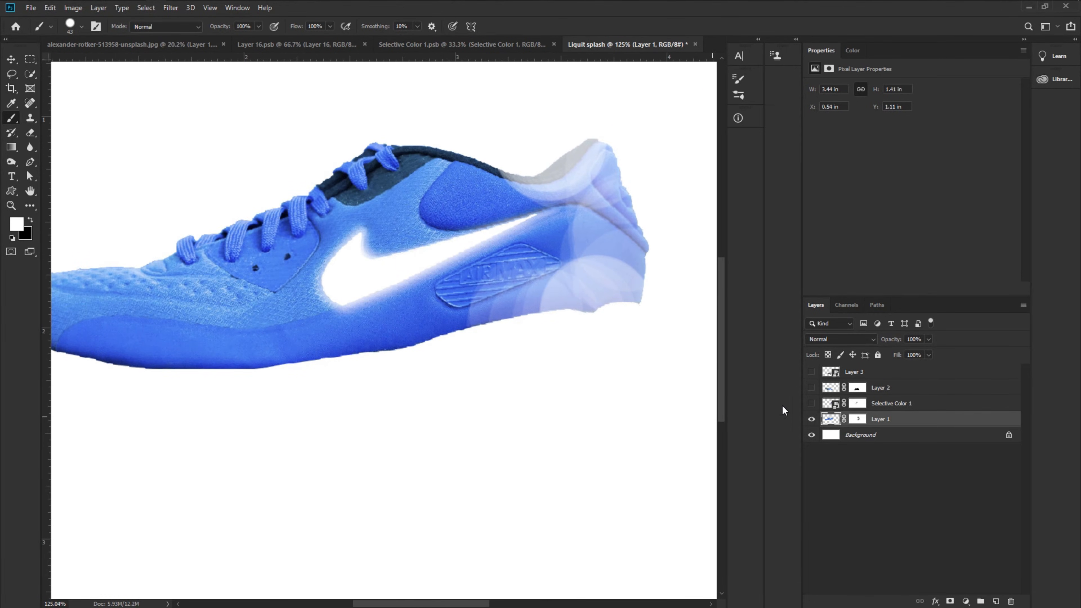
- Show the Selective Color, sole and dark splash layers again
{"action": "left_click", "coordinate": [812, 404]}
{"action": "left_click", "coordinate": [812, 388]}
{"action": "left_click", "coordinate": [812, 372]}
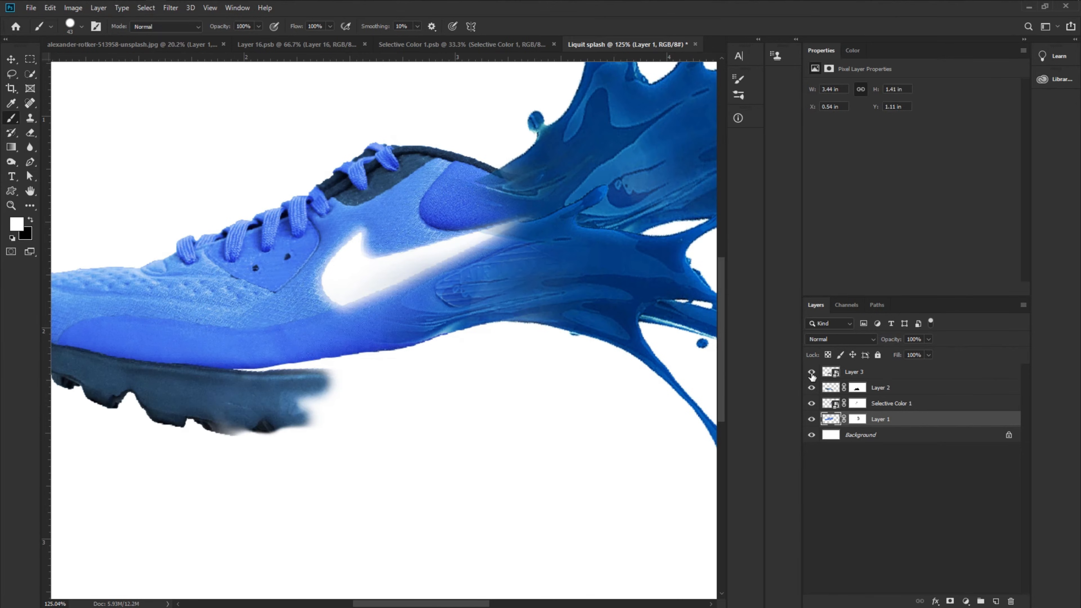
{"action": "scroll", "coordinate": [532, 497], "scroll_direction": "down", "scroll_amount": 5}
{"action": "scroll", "coordinate": [532, 497], "scroll_direction": "down", "scroll_amount": 2}
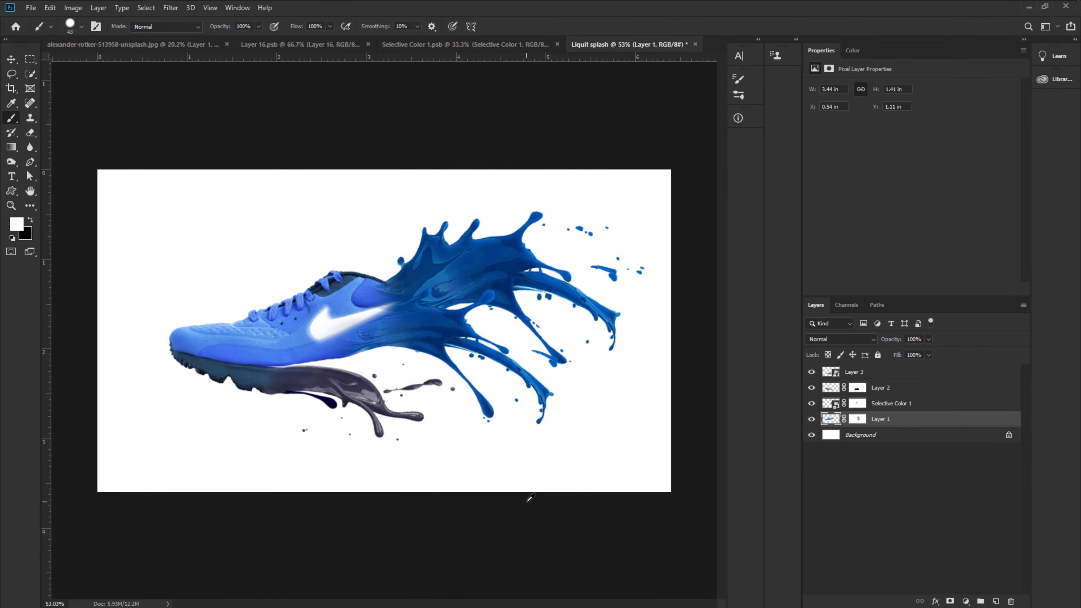
{"action": "scroll", "coordinate": [374, 454], "scroll_direction": "up", "scroll_amount": 1}
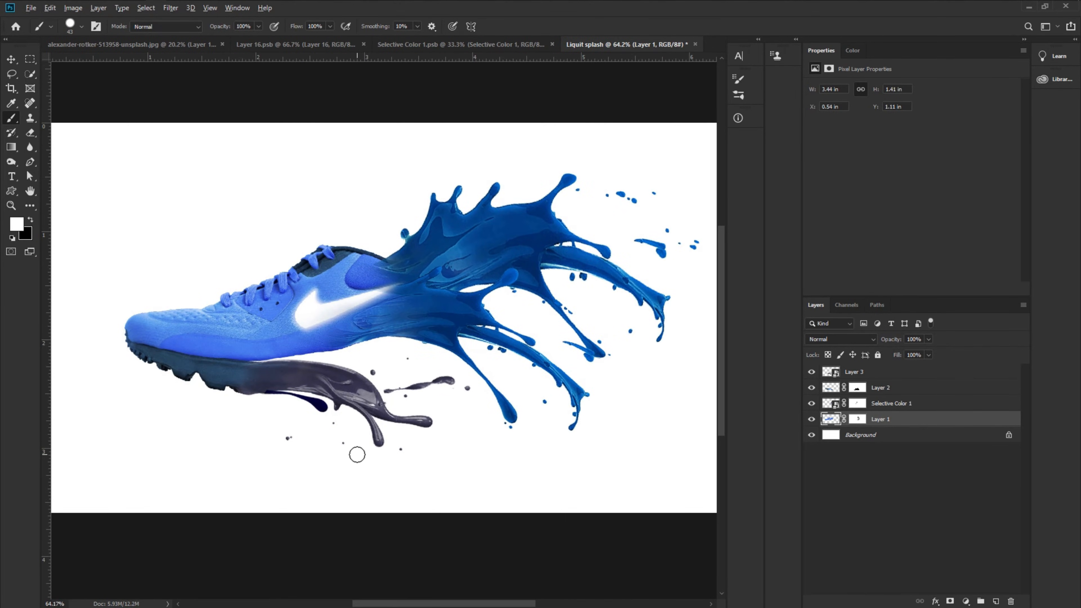
{"action": "scroll", "coordinate": [357, 455], "scroll_direction": "down", "scroll_amount": 1}
- Add a Brightness/Contrast adjustment clipped to Layer 1 with brightness -31 and contrast 21
{"action": "key", "text": "v"}
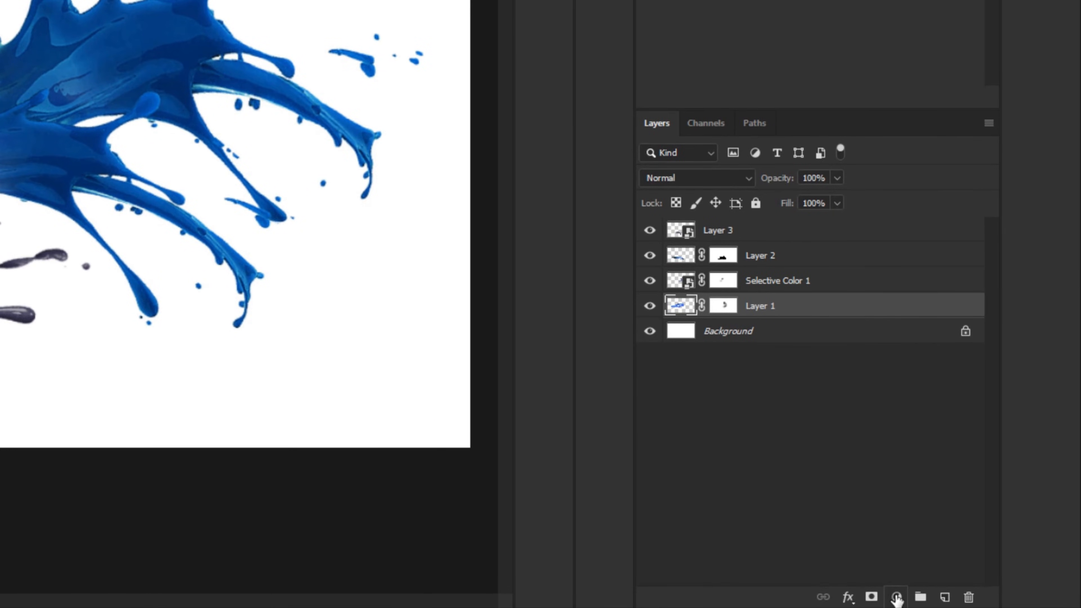
{"action": "left_click", "coordinate": [966, 601]}
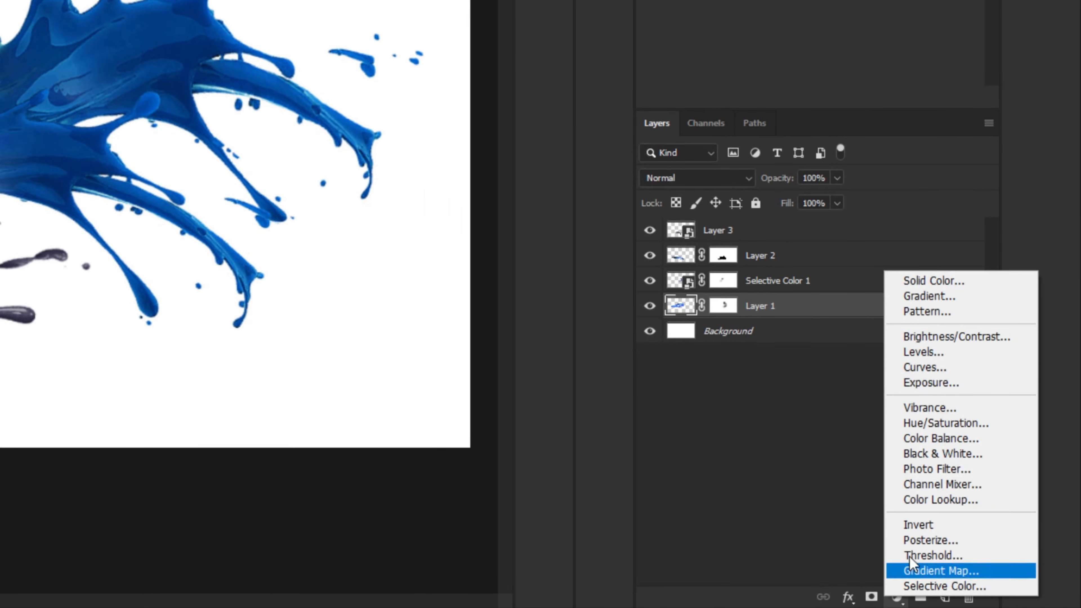
{"action": "left_click", "coordinate": [957, 336]}
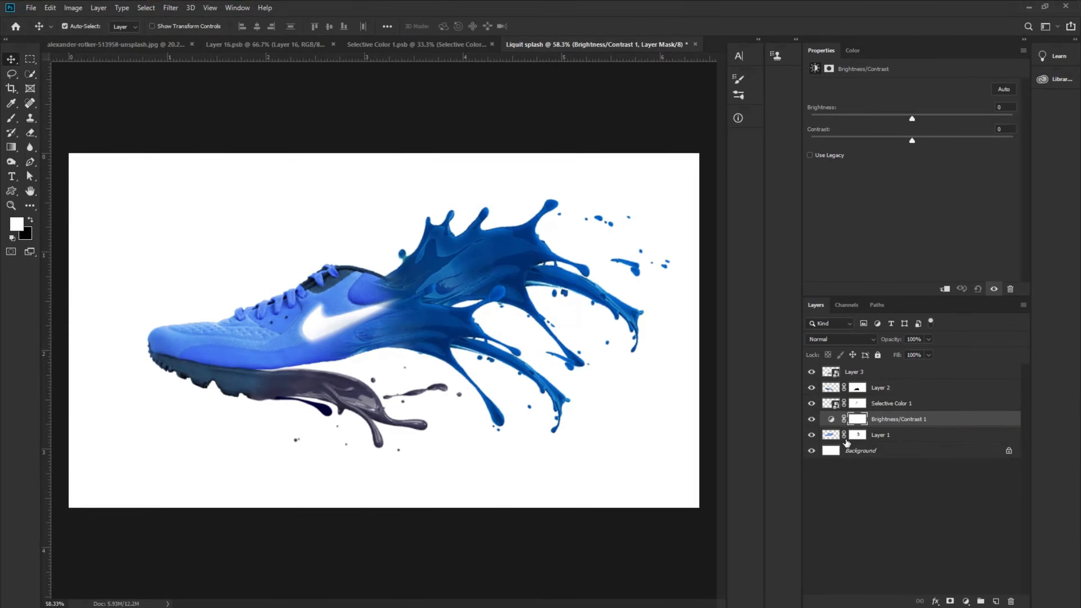
{"action": "right_click", "coordinate": [947, 425]}
{"action": "left_click", "coordinate": [855, 354]}
{"action": "left_click_drag", "start_coordinate": [912, 120], "coordinate": [900, 122]}
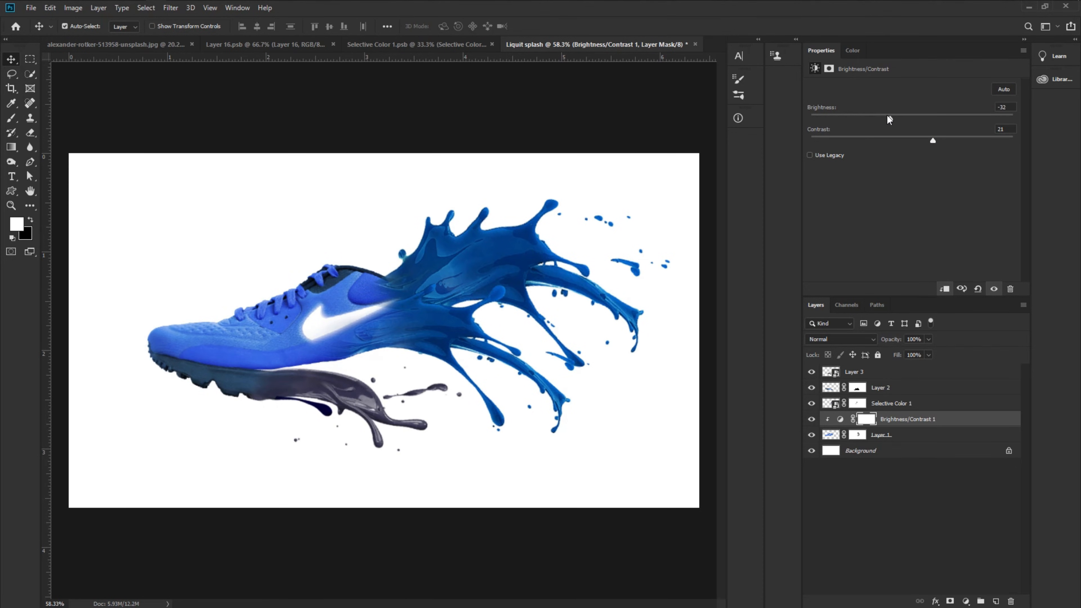
{"action": "left_click_drag", "start_coordinate": [889, 119], "coordinate": [890, 119]}
{"action": "scroll", "coordinate": [424, 460], "scroll_direction": "down", "scroll_amount": 1}
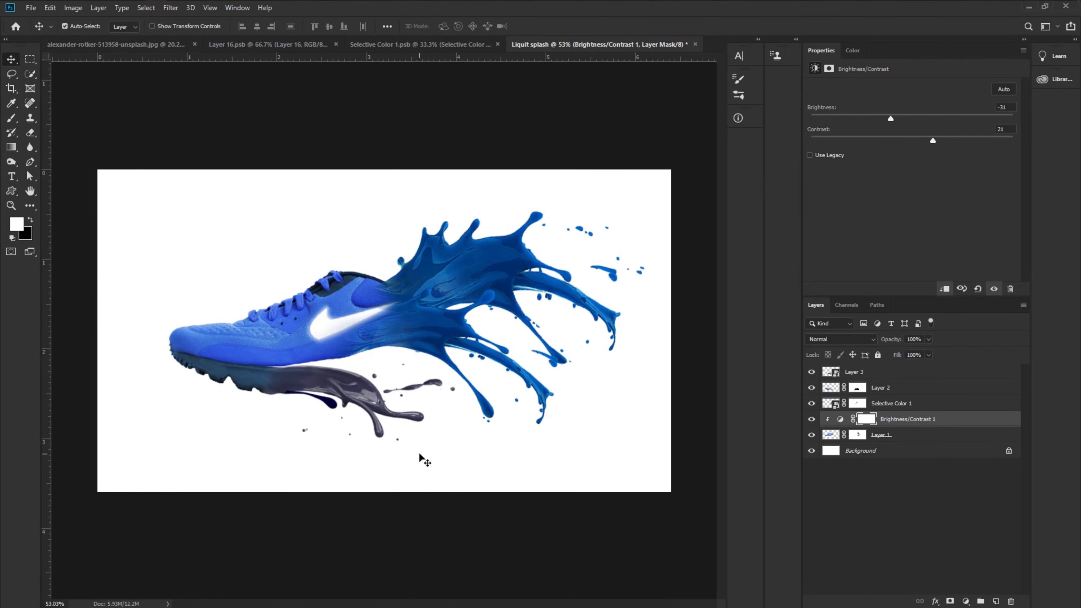
- Select all the composite layers and scale them down to about 90%, repositioning them on the canvas, then commit
{"action": "left_click_drag", "start_coordinate": [133, 191], "coordinate": [654, 474]}
{"action": "key", "text": "ctrl+t"}
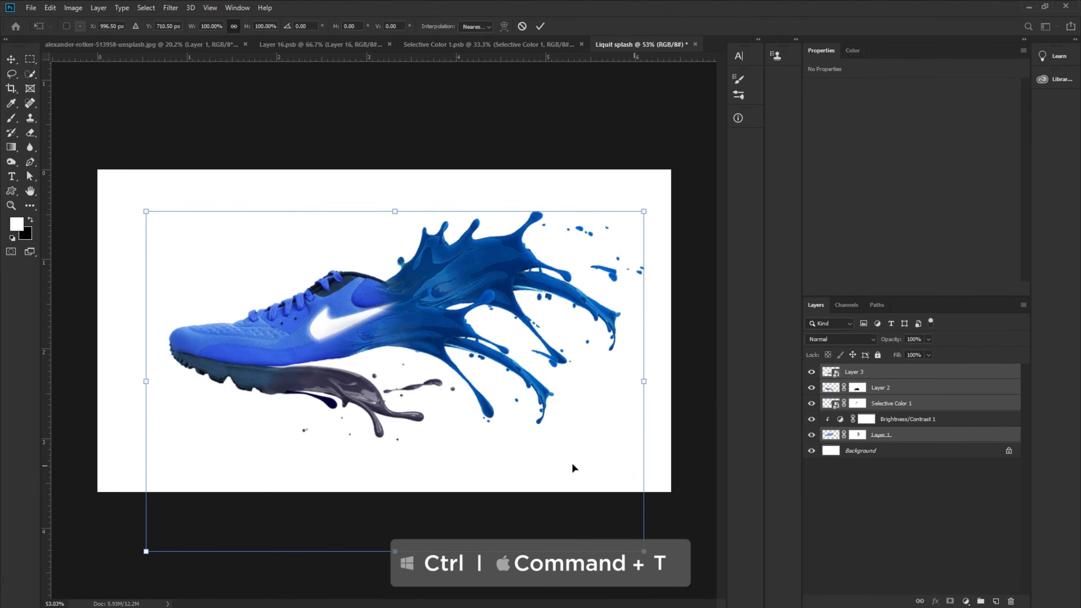
{"action": "left_click_drag", "start_coordinate": [395, 551], "coordinate": [395, 515]}
{"action": "left_click_drag", "start_coordinate": [459, 339], "coordinate": [459, 347]}
{"action": "mouse_move", "coordinate": [395, 220]}
{"action": "left_mouse_down"}
{"action": "mouse_move", "coordinate": [395, 209]}
{"action": "mouse_move", "coordinate": [400, 218]}
{"action": "left_mouse_up"}
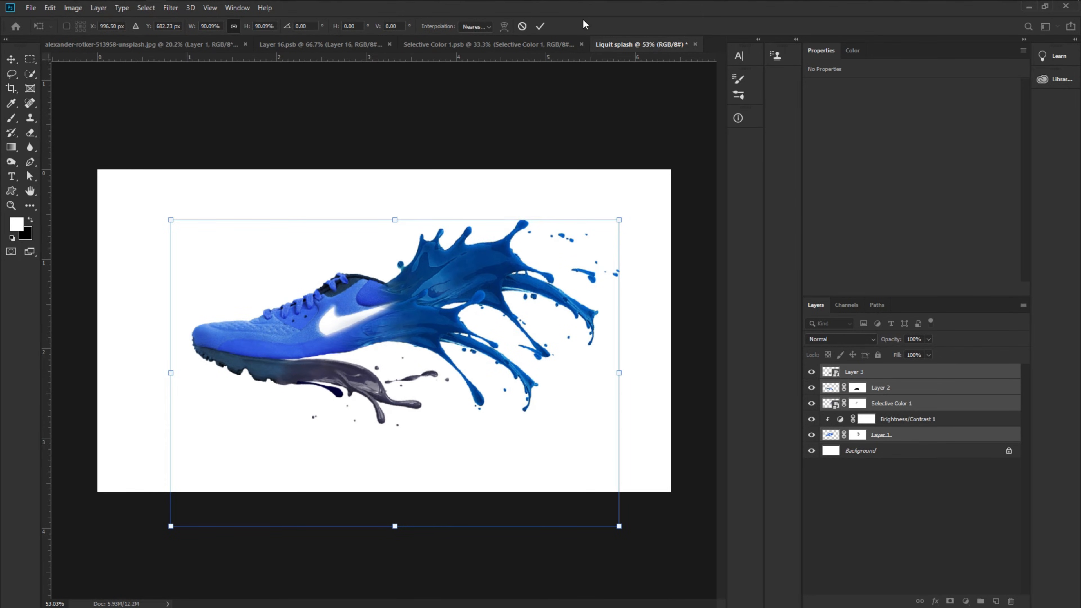
{"action": "left_click", "coordinate": [540, 26]}
- Duplicate the Background layer
{"action": "key", "text": "ctrl+plus"}
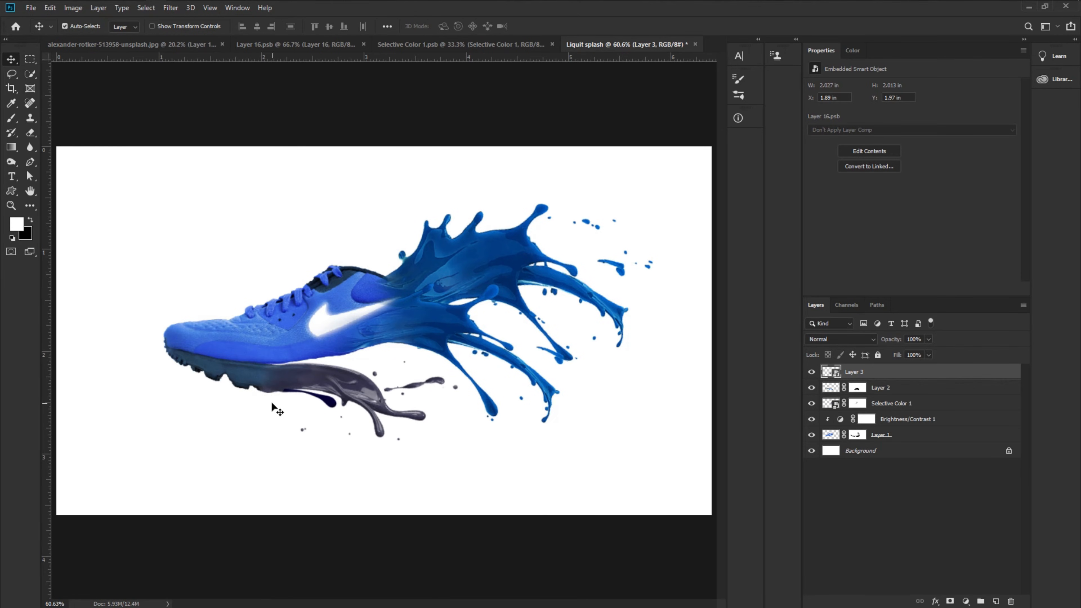
{"action": "left_click", "coordinate": [869, 454]}
{"action": "key", "text": "ctrl+j"}
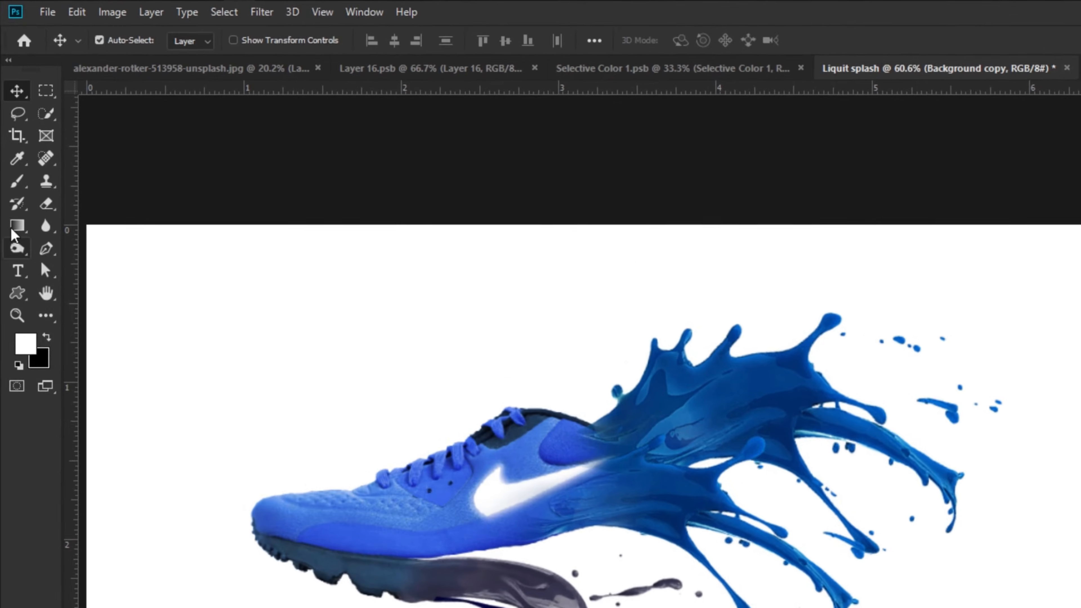
- Switch to the Gradient Tool and set the gradient's left color stop to #009cff
{"action": "left_click", "coordinate": [11, 147]}
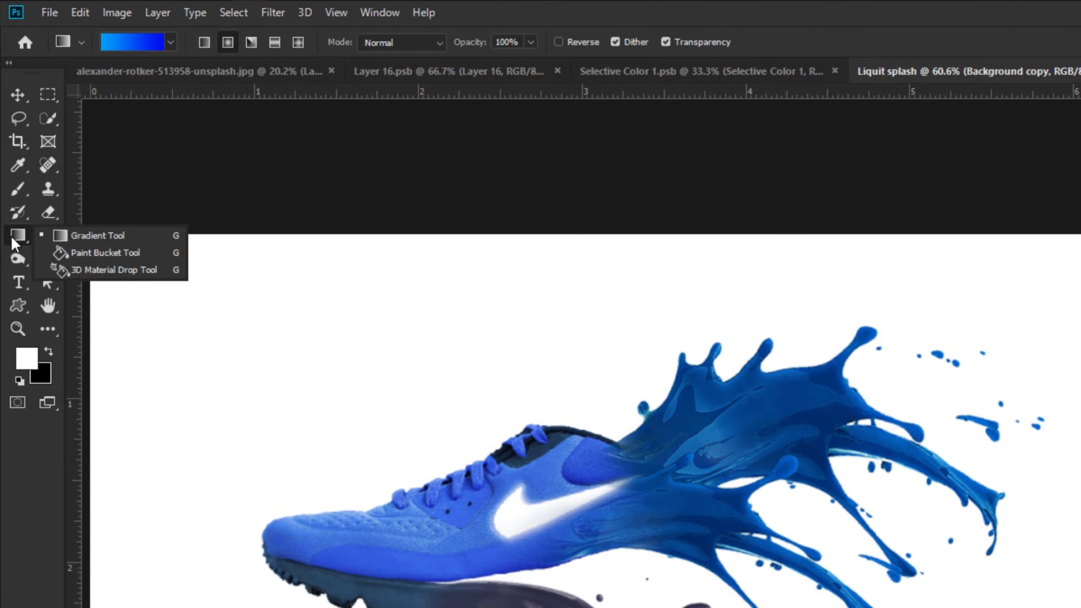
{"action": "left_click", "coordinate": [60, 244]}
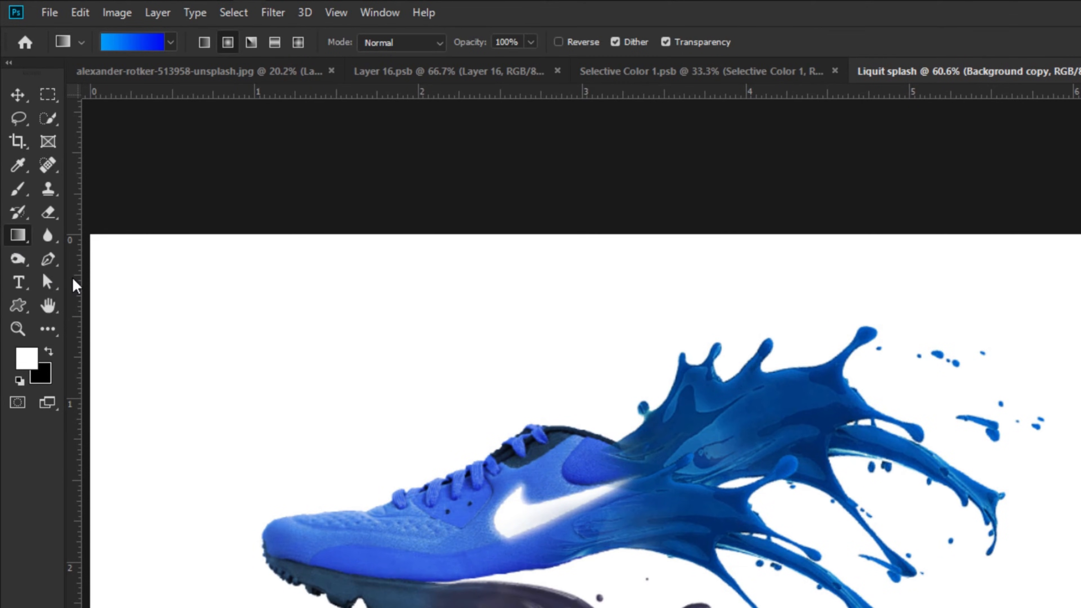
{"action": "left_click", "coordinate": [135, 44]}
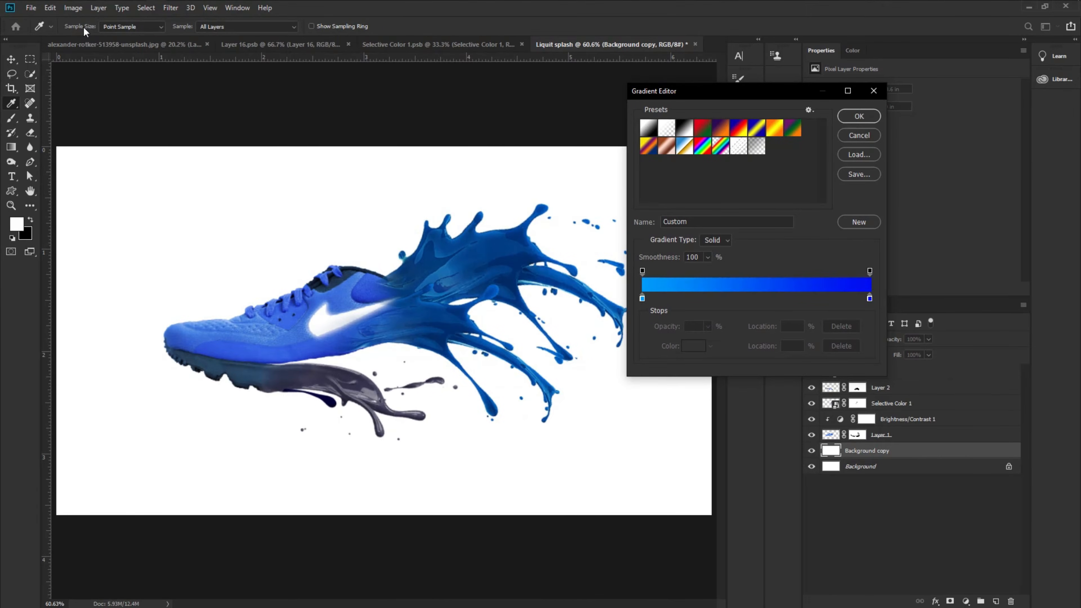
{"action": "double_click", "coordinate": [642, 298]}
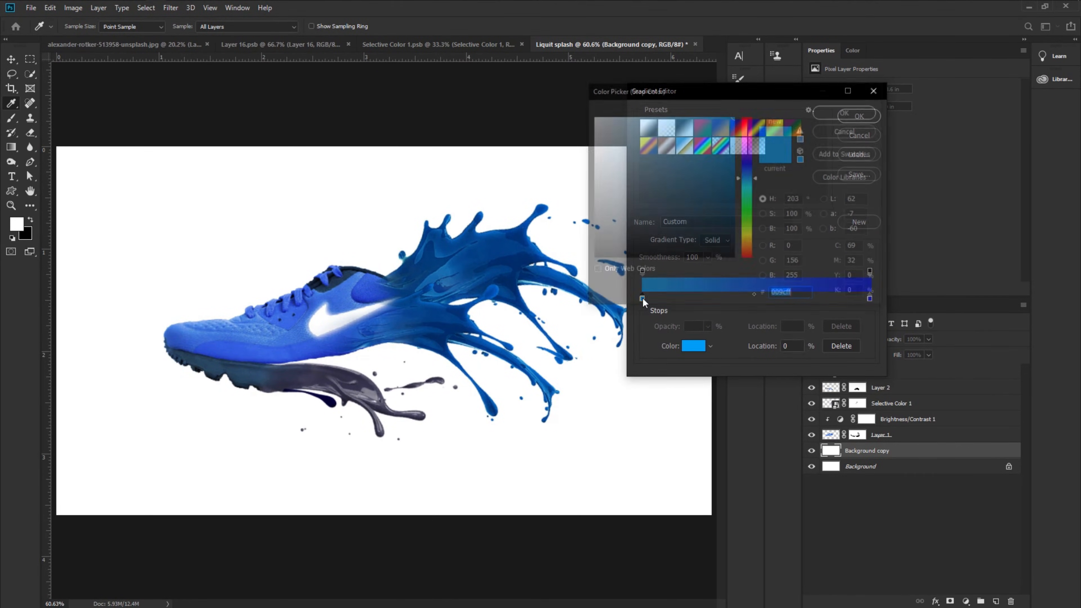
{"action": "left_click", "coordinate": [846, 111]}
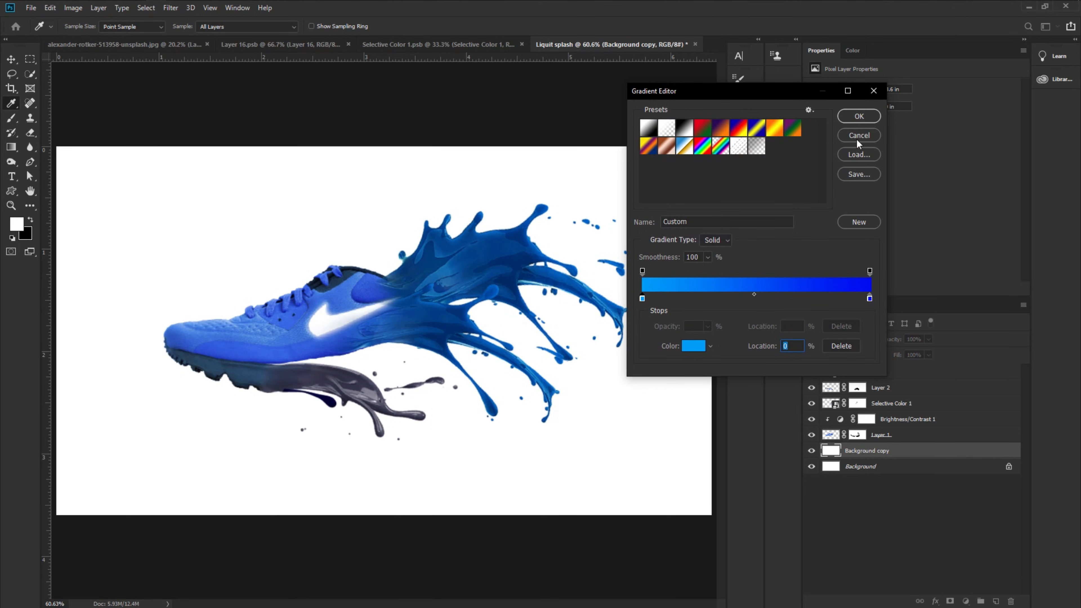
{"action": "left_click", "coordinate": [854, 117]}
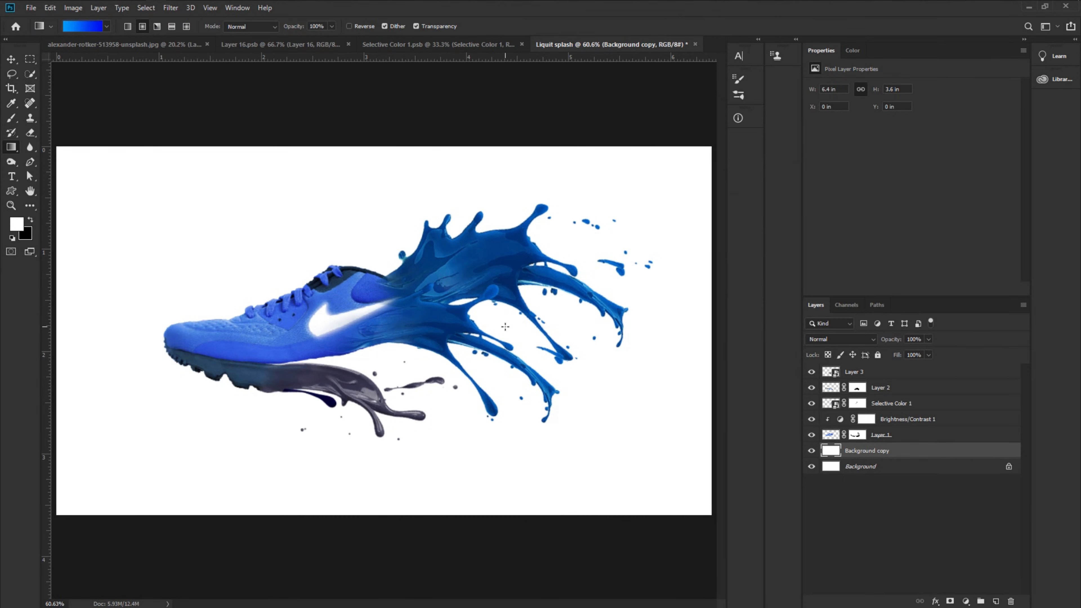
- Fill the Background copy layer with the blue gradient, drawn from the centre outward across the canvas
{"action": "scroll", "coordinate": [441, 309], "scroll_direction": "down", "scroll_amount": 2}
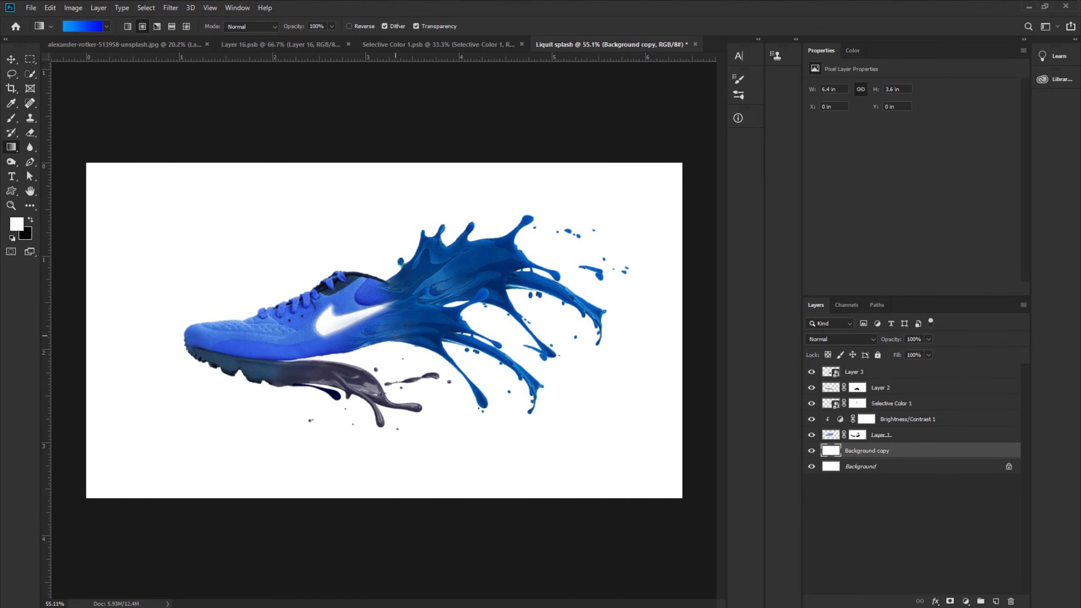
{"action": "scroll", "coordinate": [396, 335], "scroll_direction": "down", "scroll_amount": 5}
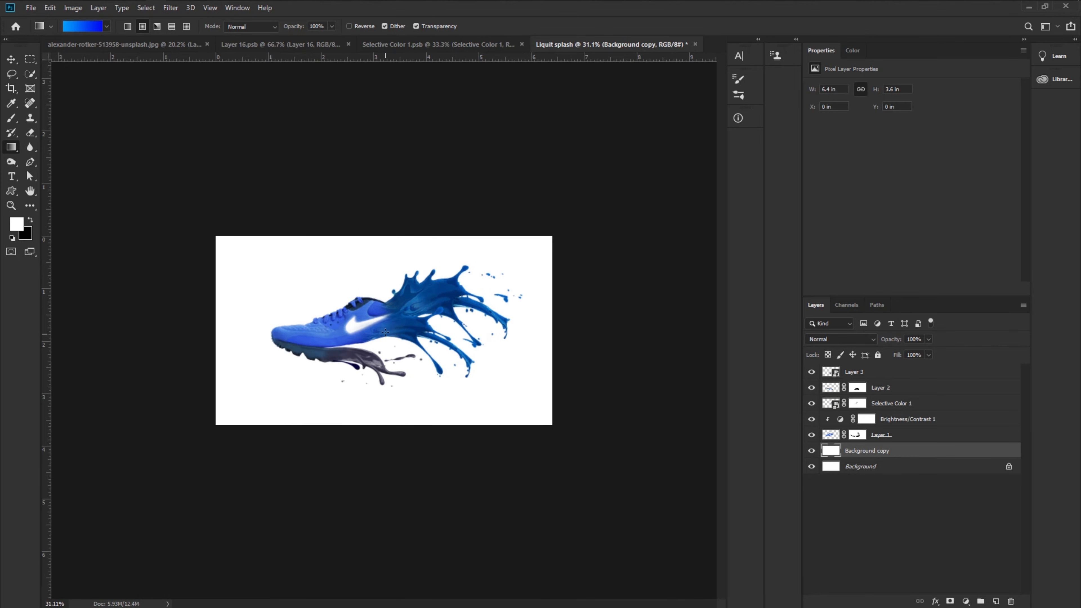
{"action": "left_click_drag", "start_coordinate": [352, 335], "coordinate": [154, 334]}
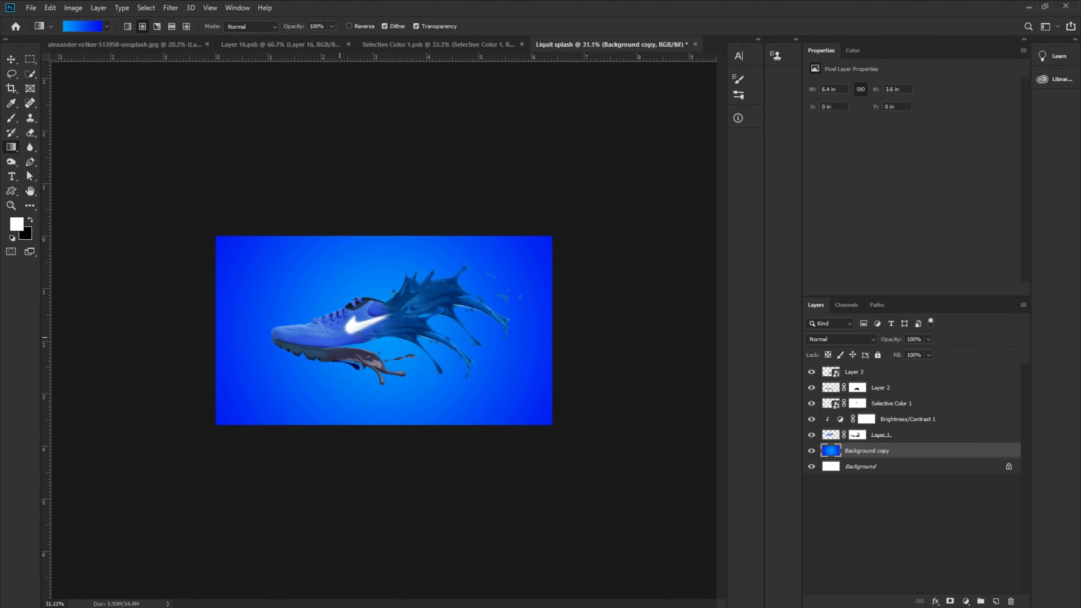
{"action": "left_click_drag", "start_coordinate": [384, 333], "coordinate": [55, 324]}
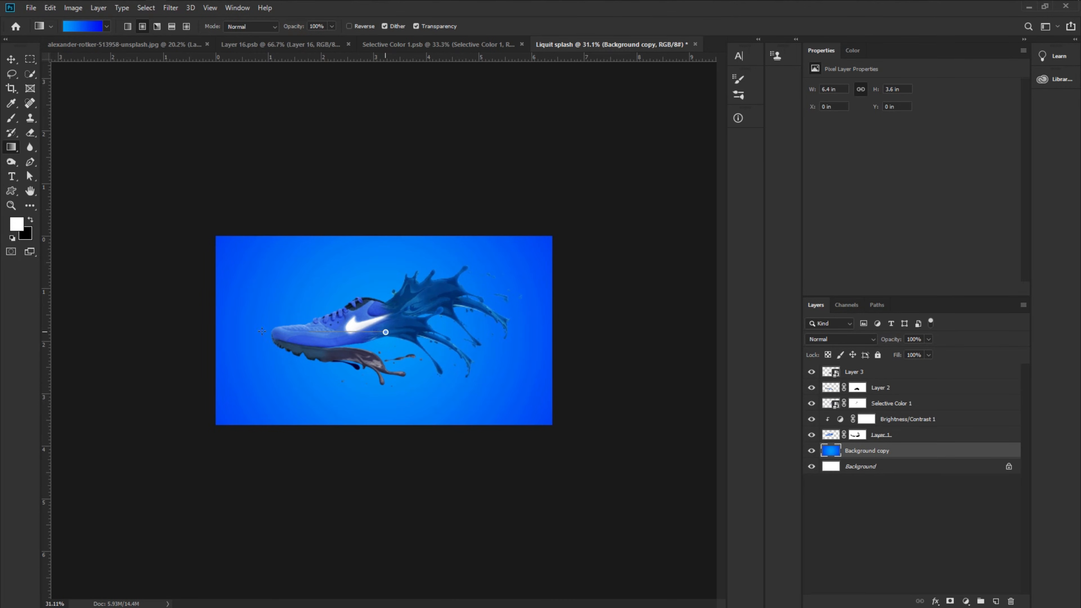
{"action": "left_click_drag", "start_coordinate": [262, 331], "coordinate": [10, 332]}
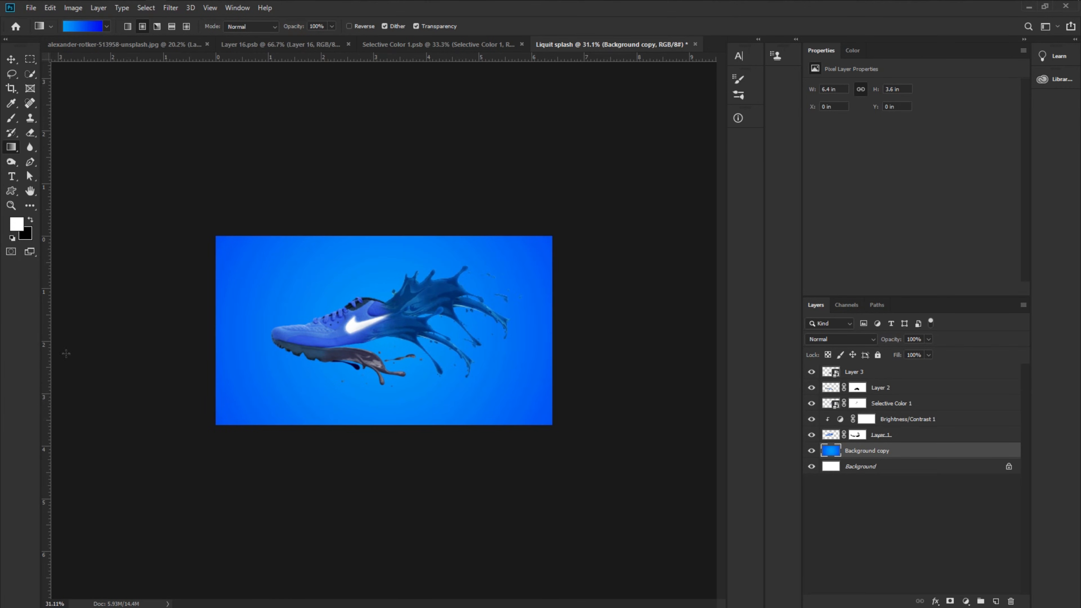
- Add an Exposure adjustment above the Background copy with exposure +0.96 and offset -0.0099
{"action": "key", "text": "ctrl+0"}
{"action": "scroll", "coordinate": [445, 397], "scroll_direction": "down", "scroll_amount": 1}
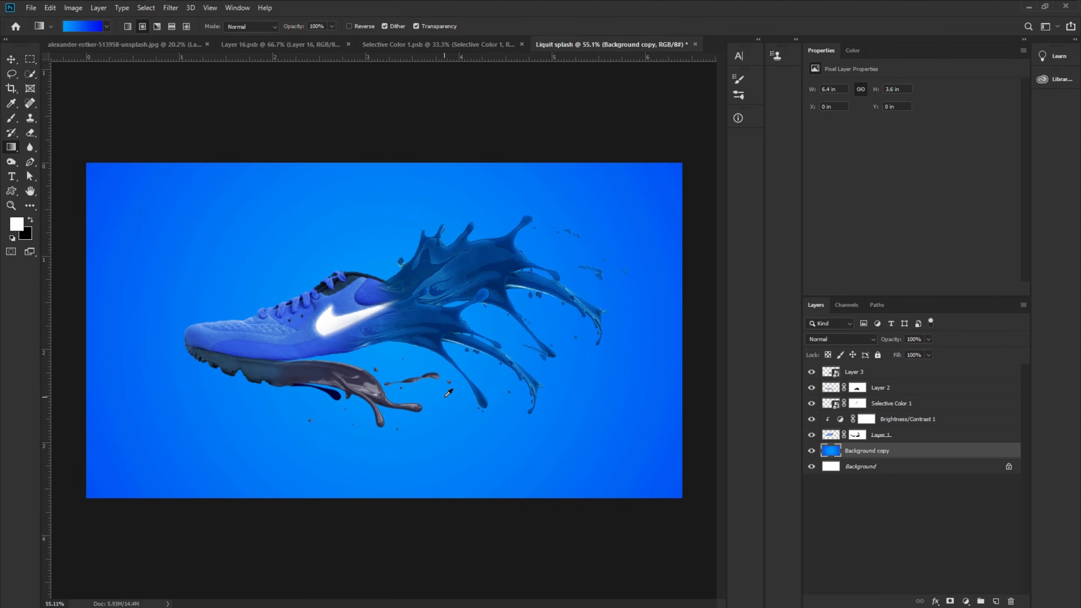
{"action": "scroll", "coordinate": [449, 389], "scroll_direction": "up", "scroll_amount": 1}
{"action": "key", "text": "v"}
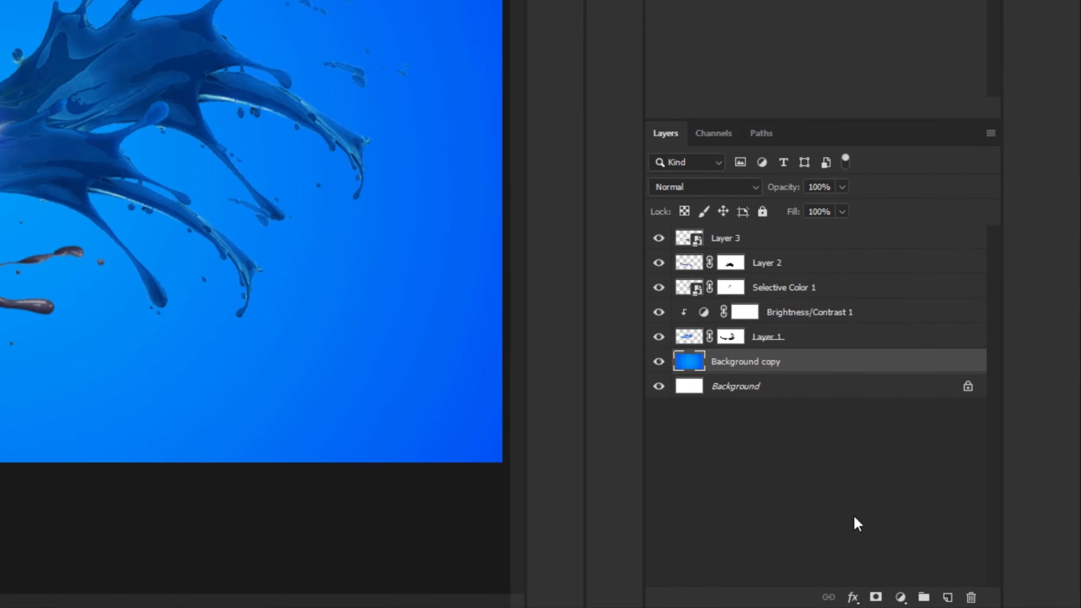
{"action": "left_click", "coordinate": [950, 600]}
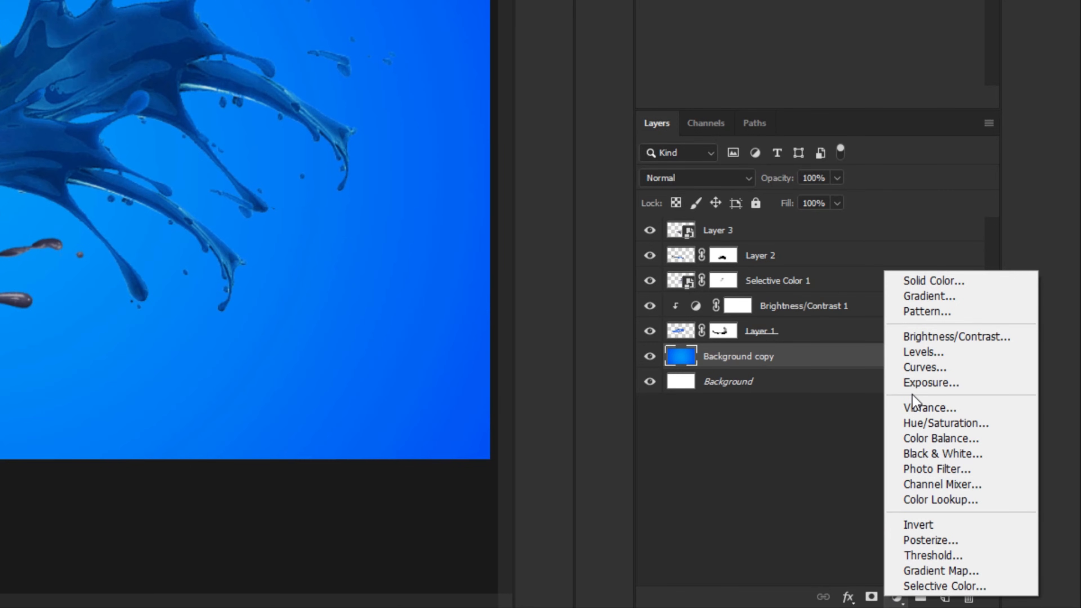
{"action": "left_click", "coordinate": [916, 383]}
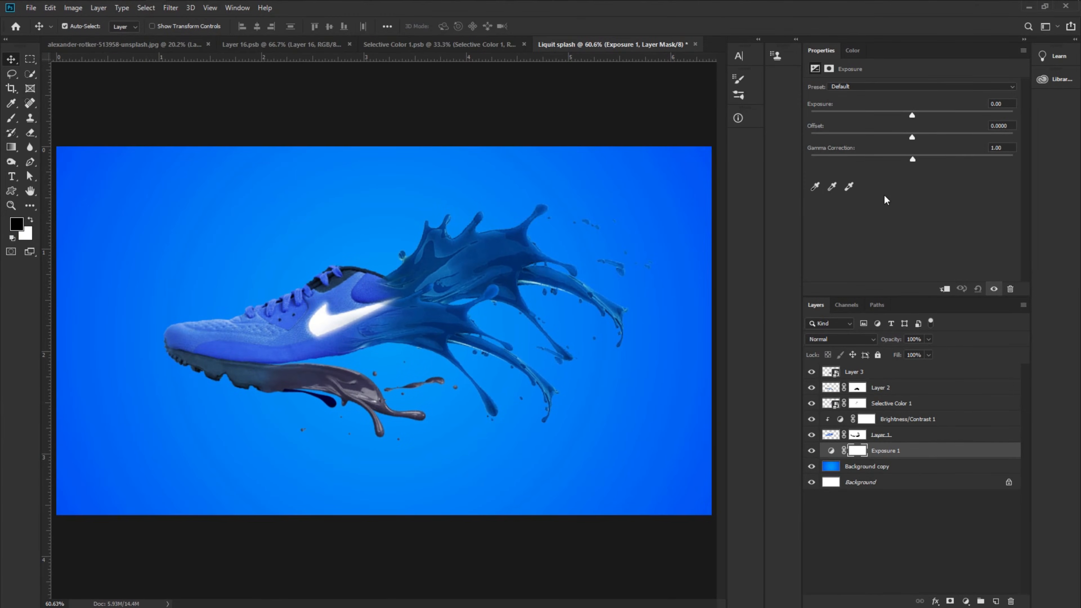
{"action": "left_click_drag", "start_coordinate": [908, 99], "coordinate": [900, 137]}
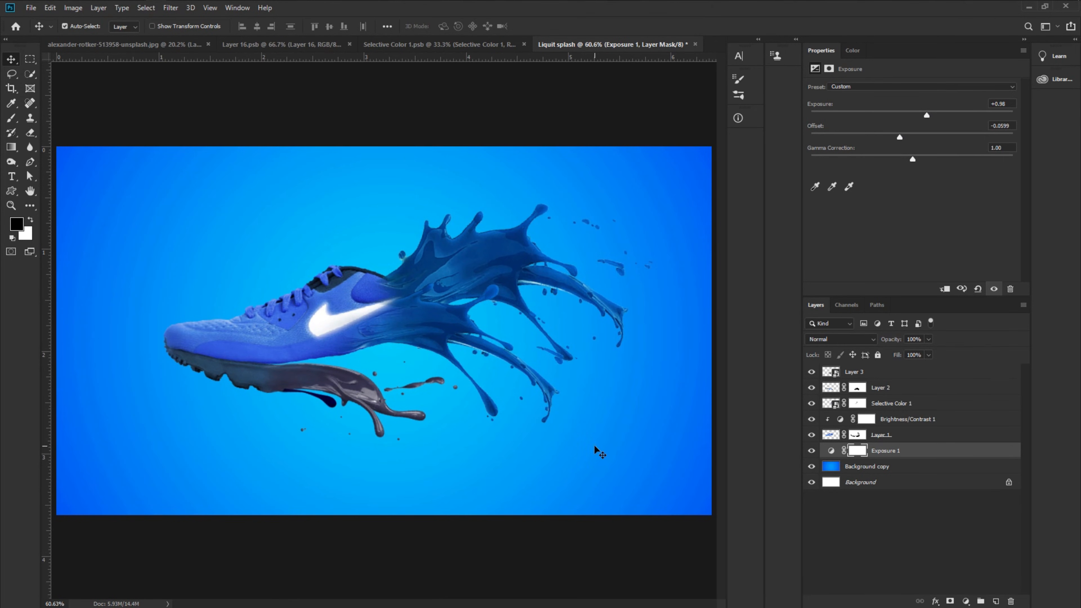
- Add a Brightness/Contrast adjustment at the top of the stack with brightness 15 and contrast 61
{"action": "left_click", "coordinate": [851, 373]}
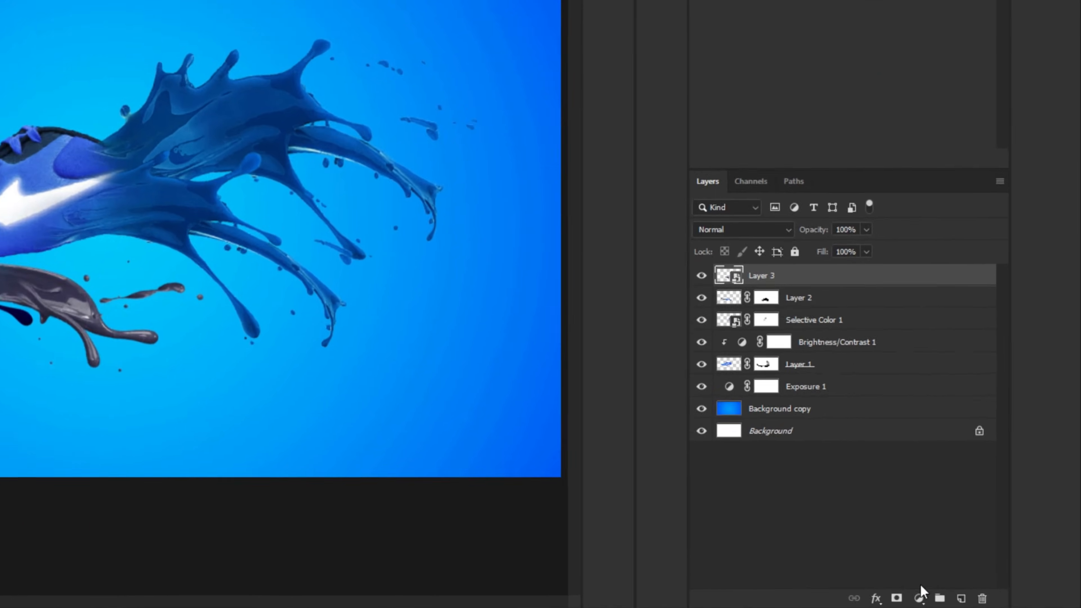
{"action": "left_click", "coordinate": [966, 601]}
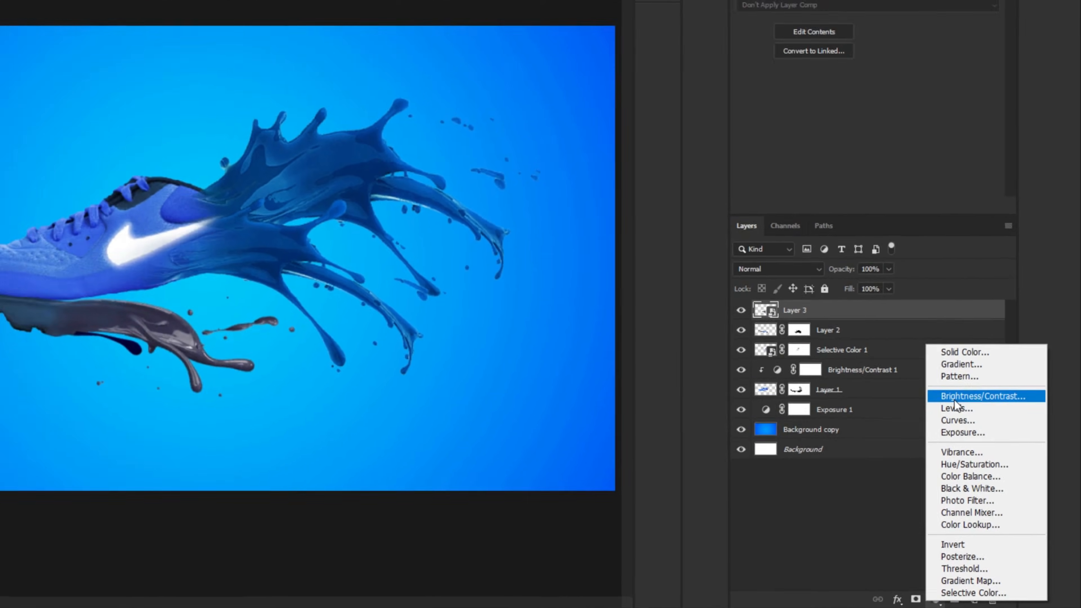
{"action": "left_click", "coordinate": [924, 341]}
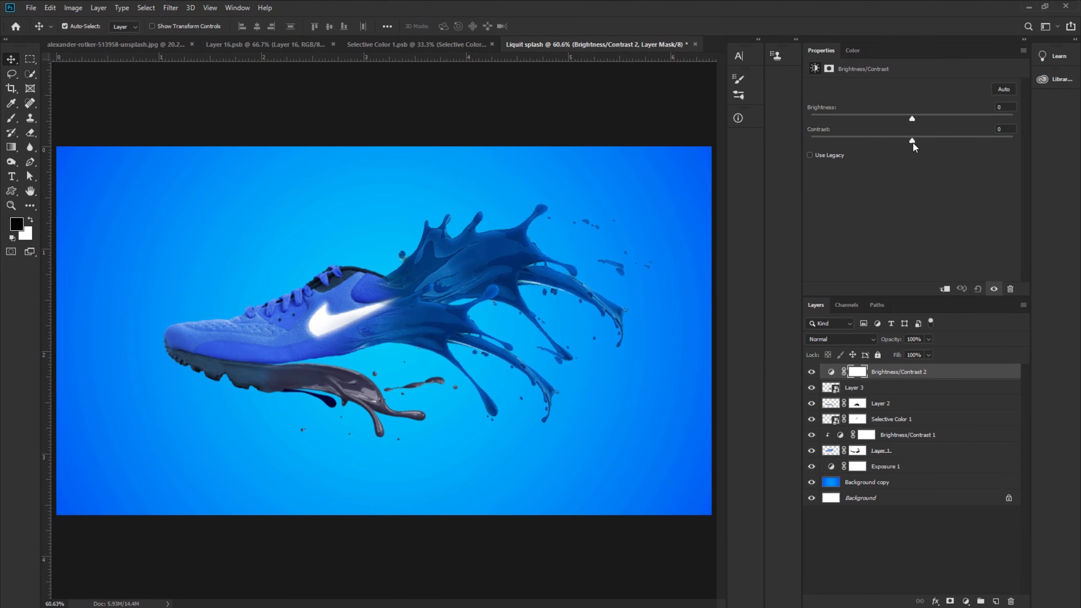
{"action": "left_click_drag", "start_coordinate": [914, 142], "coordinate": [965, 144]}
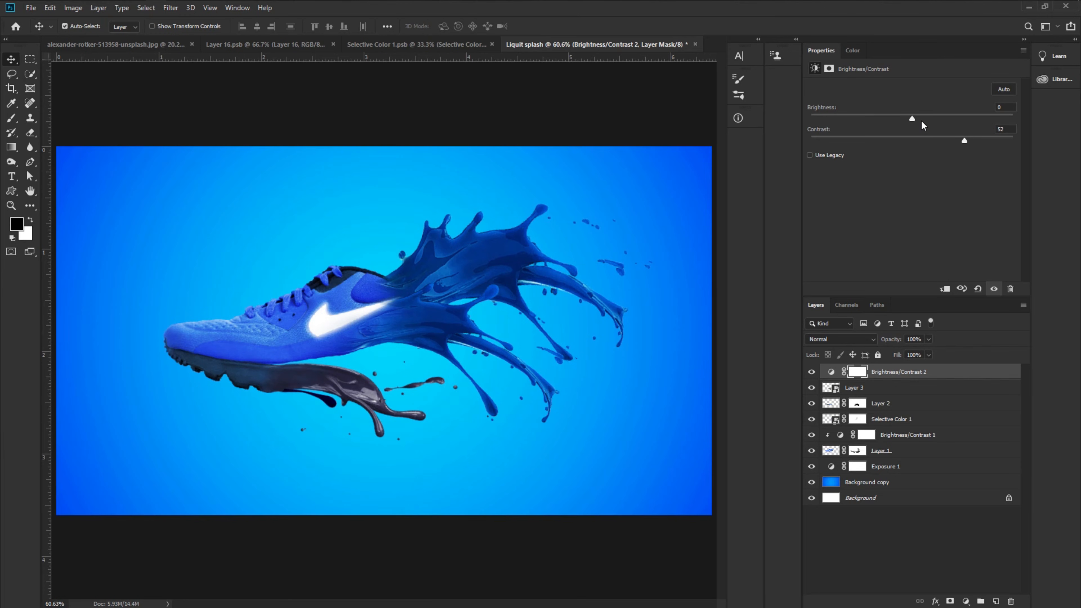
{"action": "left_click_drag", "start_coordinate": [913, 119], "coordinate": [922, 122]}
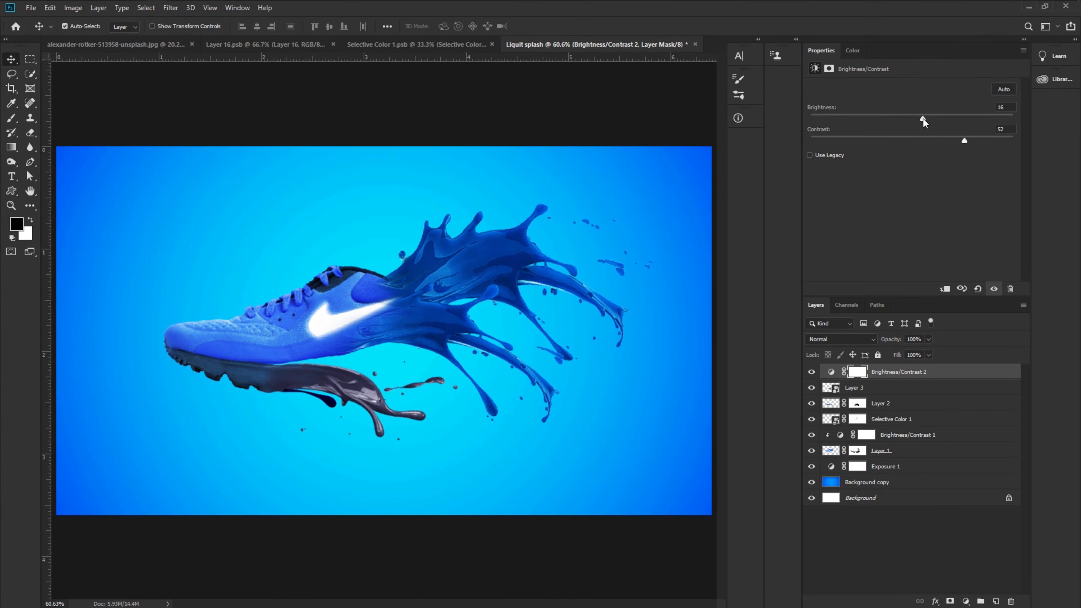
{"action": "left_click_drag", "start_coordinate": [966, 144], "coordinate": [974, 143]}
{"action": "scroll", "coordinate": [502, 306], "scroll_direction": "down", "scroll_amount": 3}
{"action": "scroll", "coordinate": [429, 337], "scroll_direction": "up", "scroll_amount": 2}
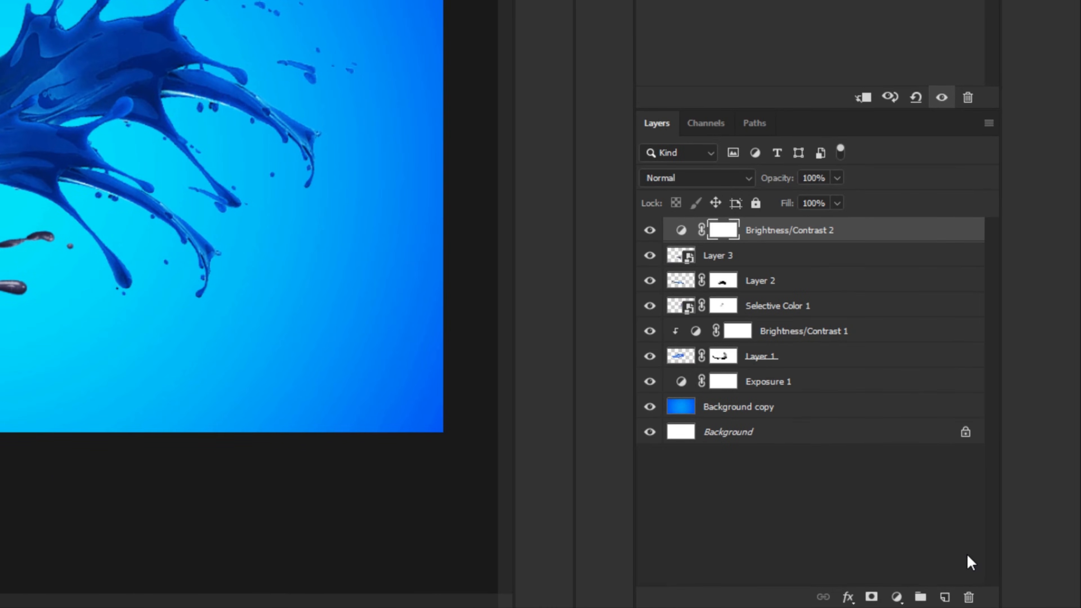
- Add a Curves adjustment at the top with points at input 194/output 199 and input 61/output 62
{"action": "left_click", "coordinate": [897, 597]}
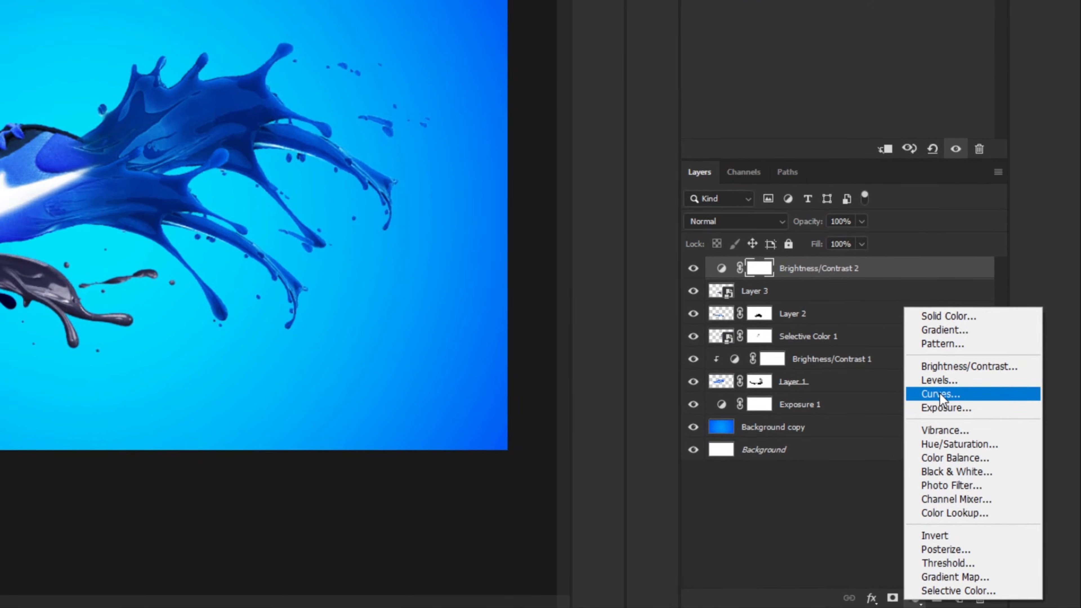
{"action": "left_click", "coordinate": [940, 393]}
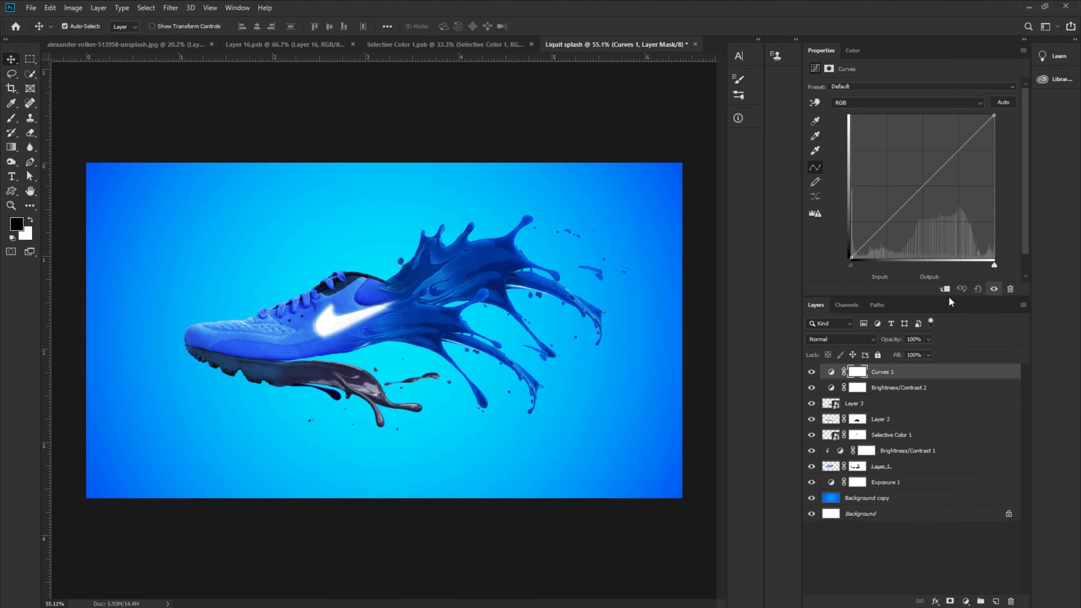
{"action": "left_click_drag", "start_coordinate": [959, 149], "coordinate": [958, 148]}
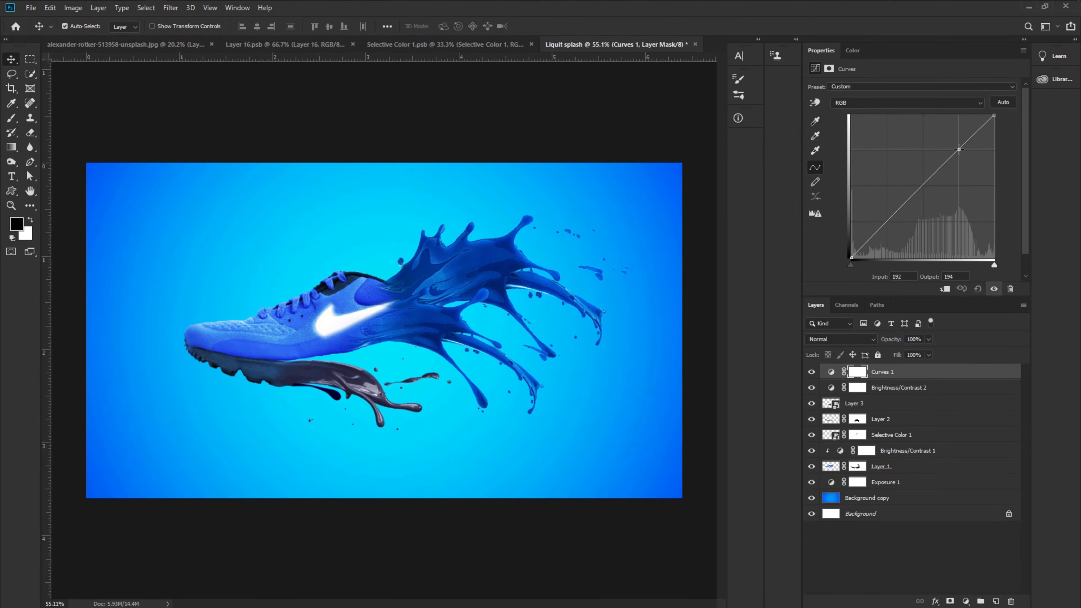
{"action": "left_click", "coordinate": [888, 222]}
{"action": "left_click_drag", "start_coordinate": [888, 222], "coordinate": [889, 225]}
{"action": "left_click_drag", "start_coordinate": [958, 147], "coordinate": [960, 147]}
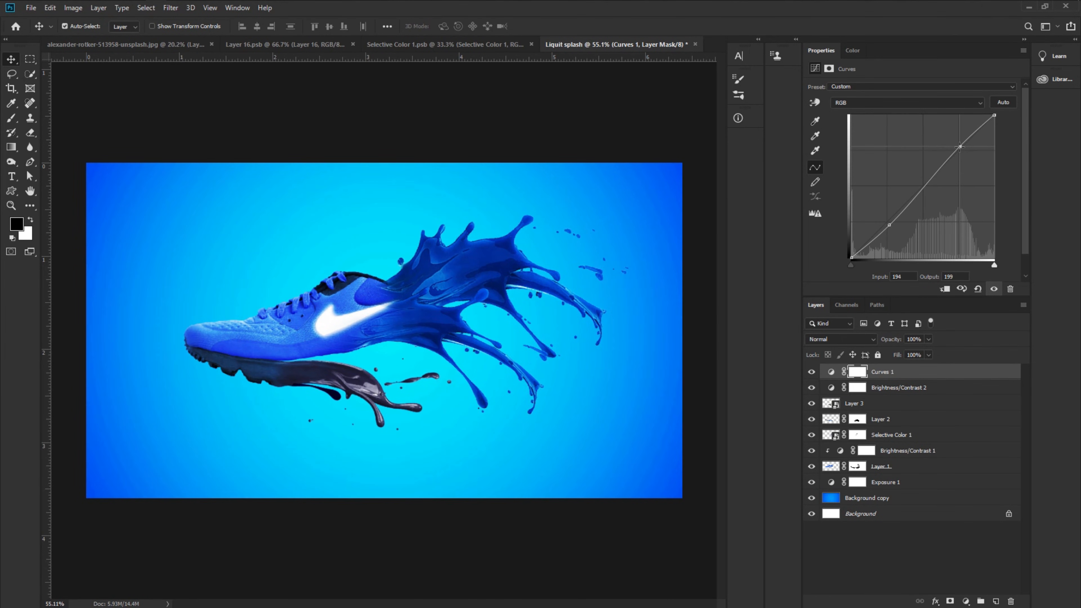
{"action": "left_click_drag", "start_coordinate": [889, 225], "coordinate": [886, 223]}
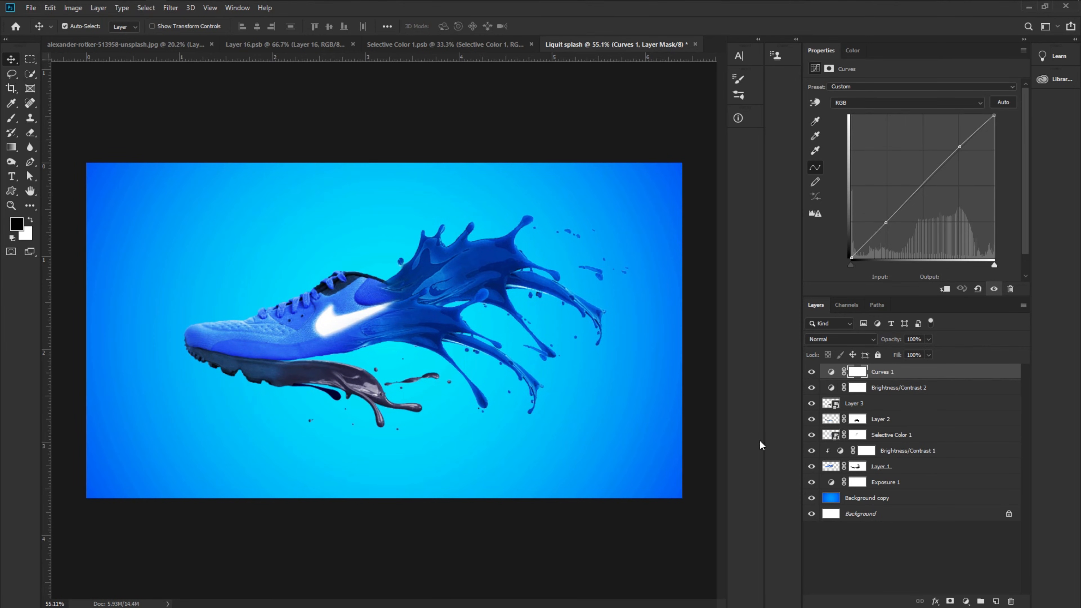
- Create a new layer above Exposure 1 and paint a soft black shadow under the shoe with a 0%-hardness brush about 700 px
{"action": "left_click", "coordinate": [894, 483]}
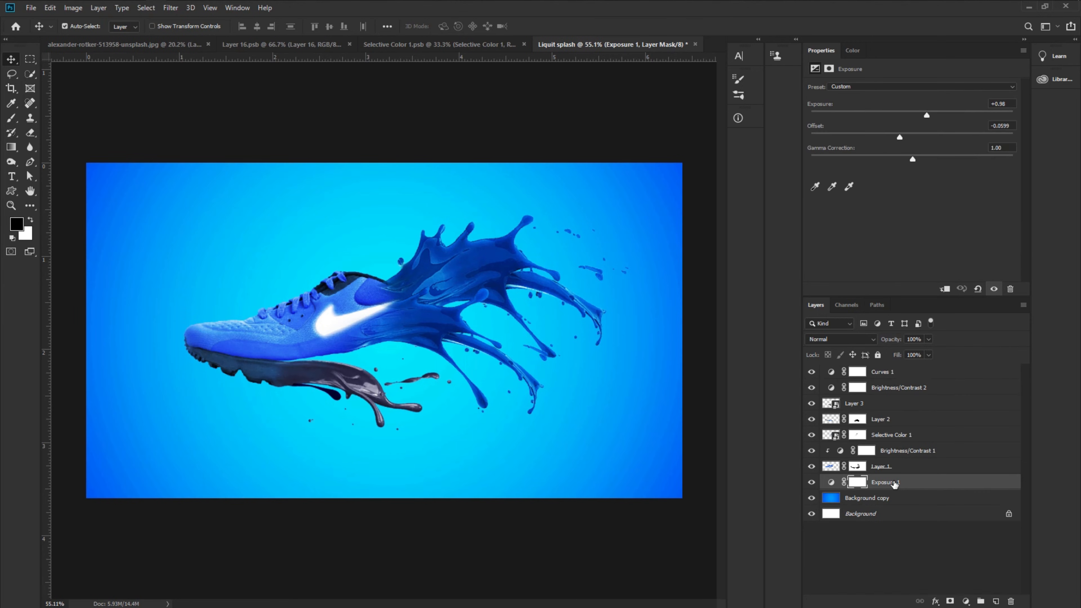
{"action": "left_click", "coordinate": [997, 601]}
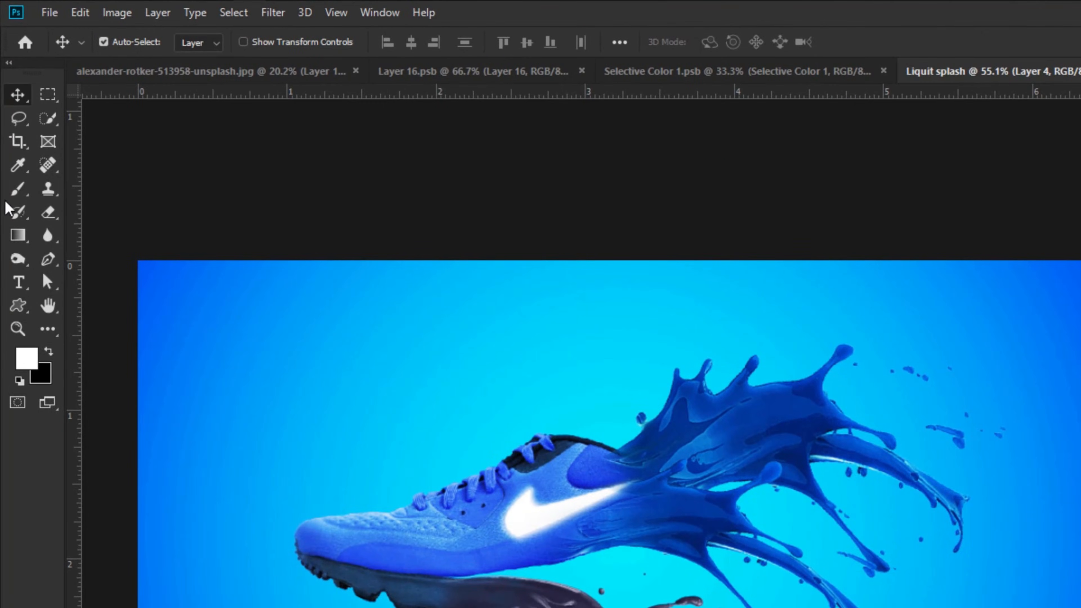
{"action": "left_click", "coordinate": [16, 190]}
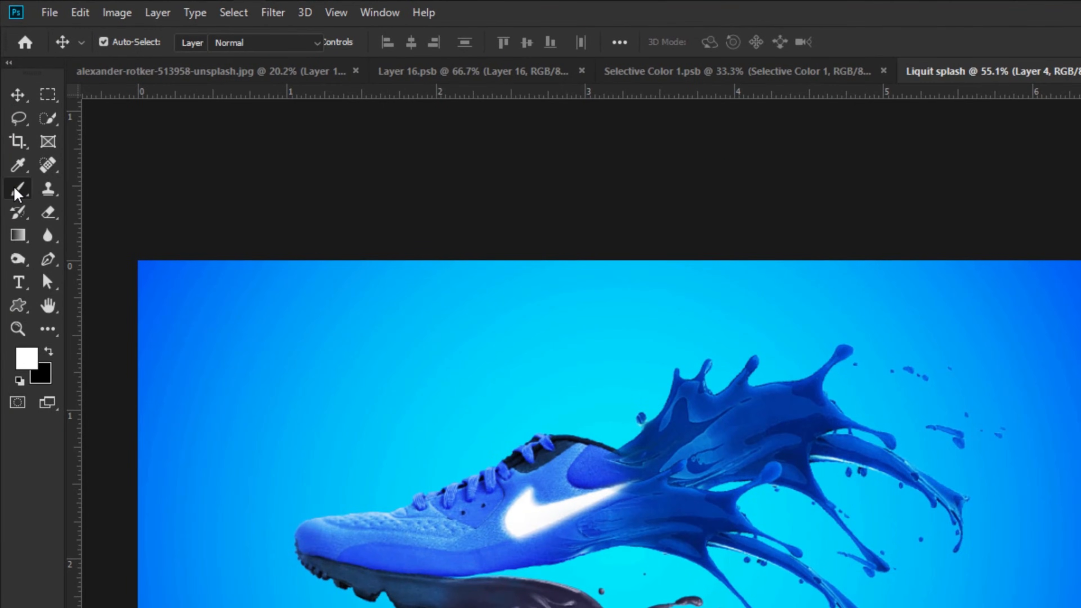
{"action": "left_click", "coordinate": [139, 191]}
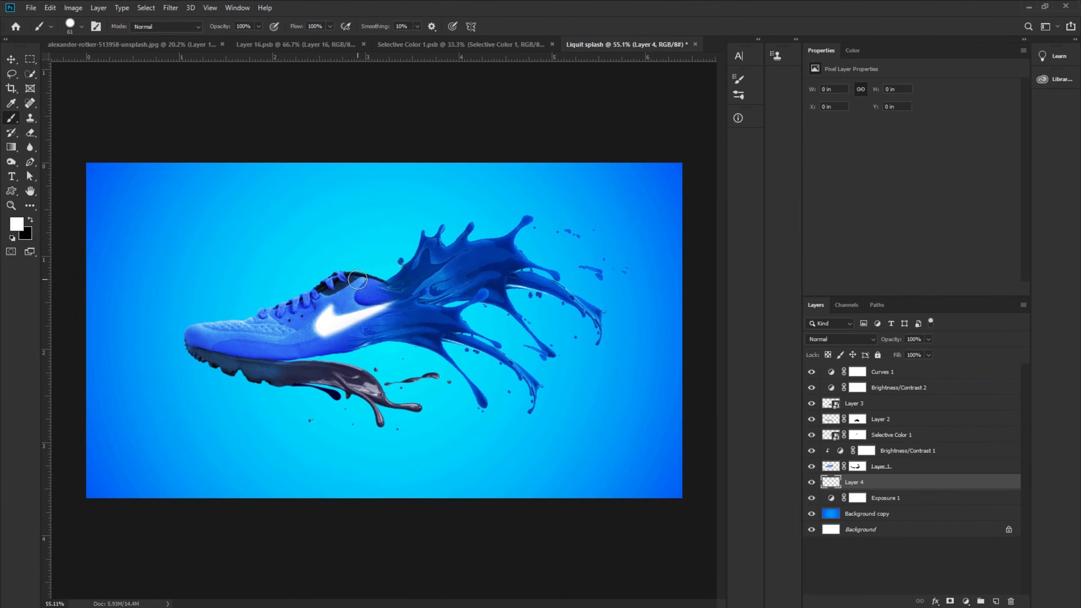
{"action": "mouse_move", "coordinate": [358, 280]}
{"action": "left_mouse_down"}
{"action": "mouse_move", "coordinate": [382, 298]}
{"action": "mouse_move", "coordinate": [464, 309]}
{"action": "left_mouse_up"}
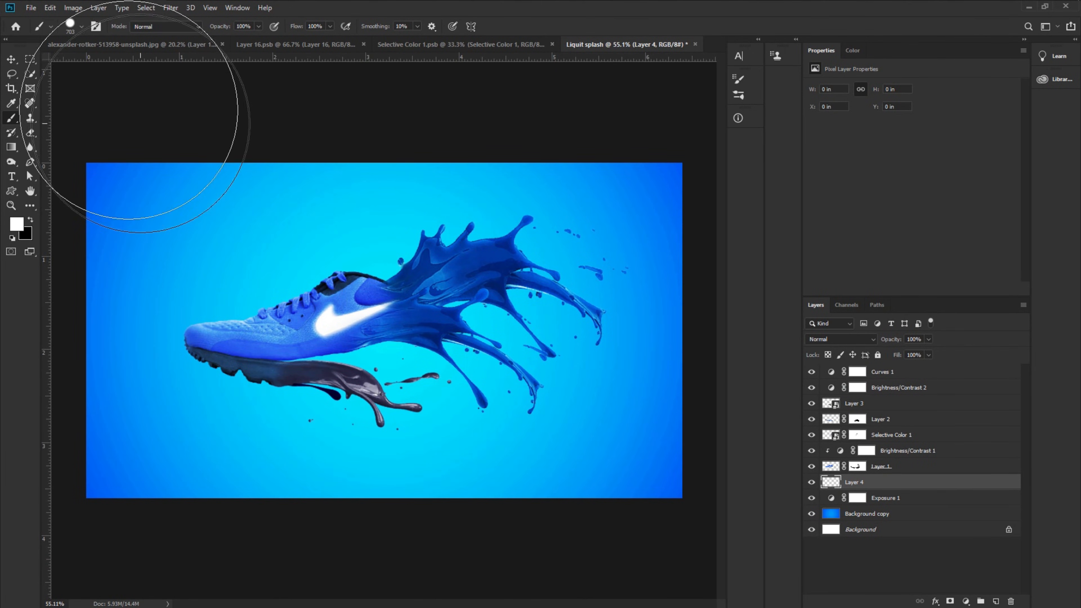
{"action": "right_click", "coordinate": [391, 301]}
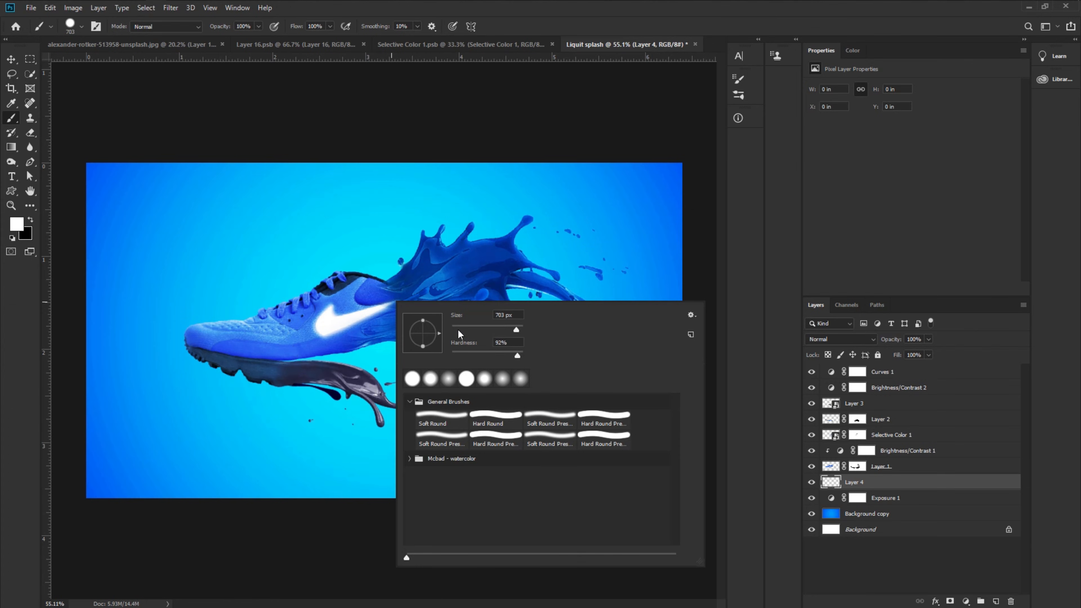
{"action": "left_click_drag", "start_coordinate": [517, 356], "coordinate": [367, 353]}
{"action": "mouse_move", "coordinate": [351, 288]}
{"action": "left_mouse_down"}
{"action": "mouse_move", "coordinate": [417, 320]}
{"action": "mouse_move", "coordinate": [364, 322]}
{"action": "mouse_move", "coordinate": [370, 332]}
{"action": "left_mouse_up"}
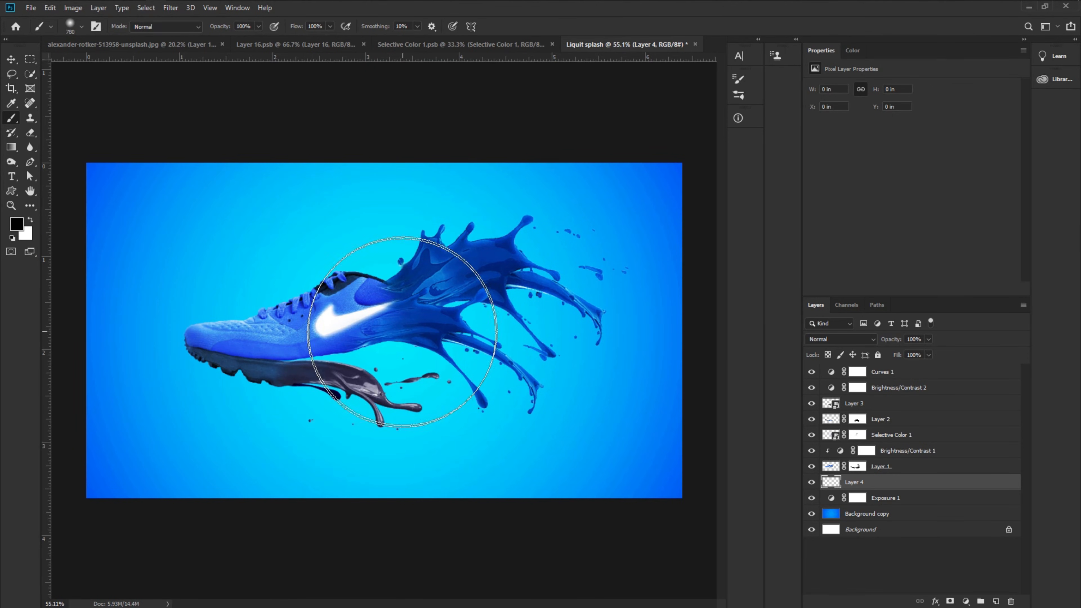
{"action": "left_click", "coordinate": [402, 340]}
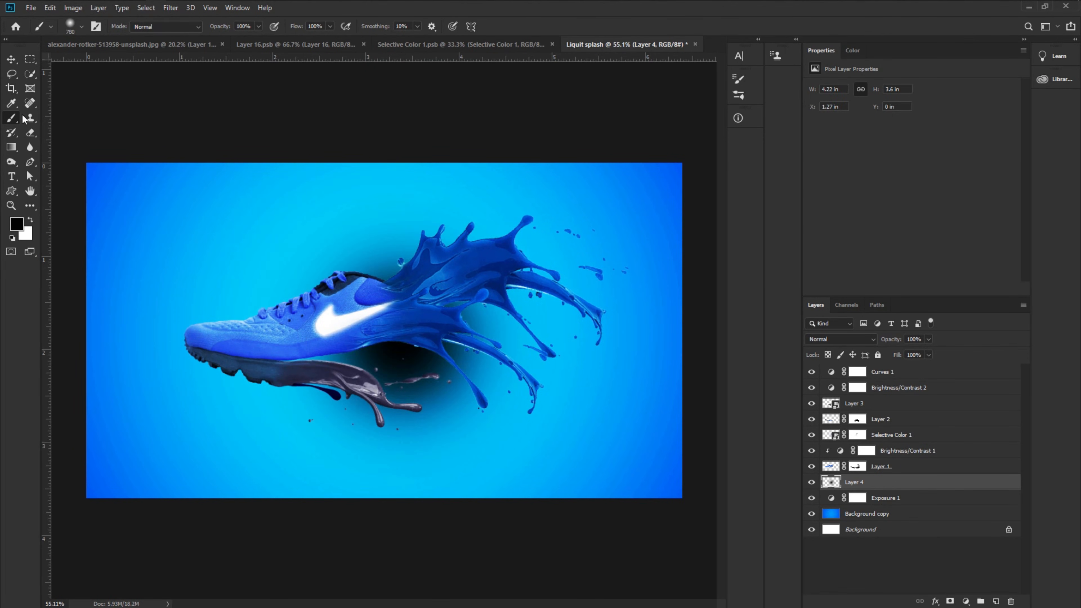
- Free-transform the shadow layer, squashing it into a thin flat ellipse below the shoe and stretching it across the canvas width
{"action": "left_click", "coordinate": [11, 59]}
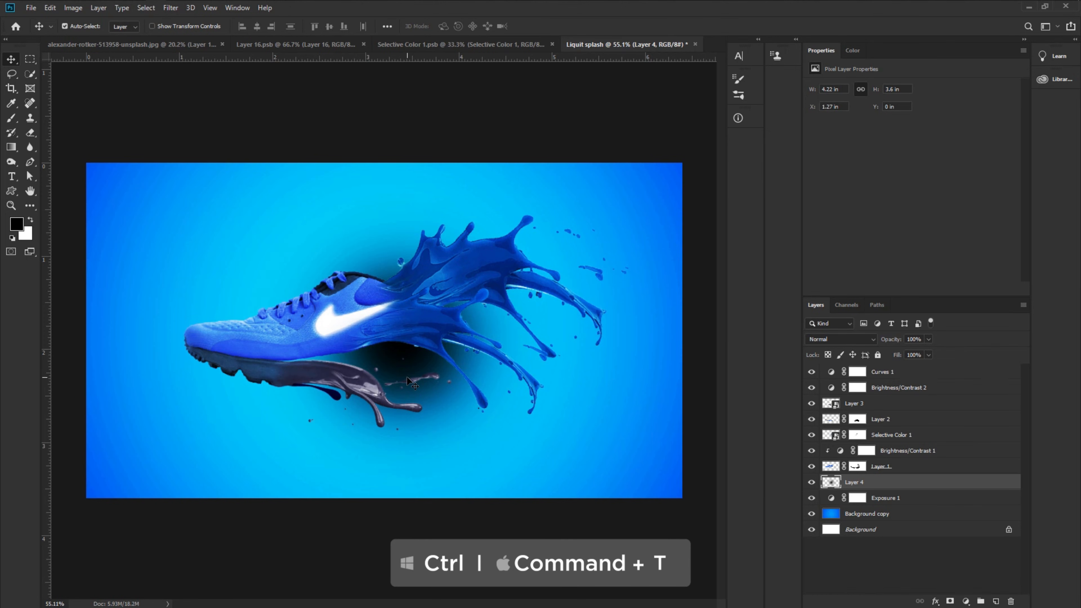
{"action": "key", "text": "ctrl+t"}
{"action": "key", "text": "ctrl+t"}
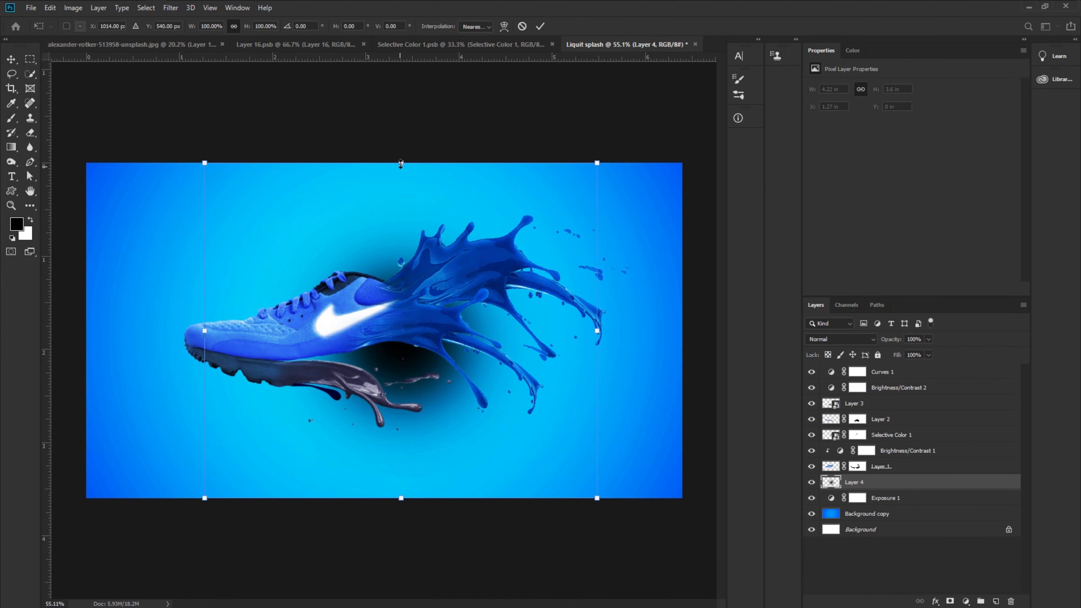
{"action": "left_click_drag", "start_coordinate": [401, 163], "coordinate": [405, 473]}
{"action": "left_click_drag", "start_coordinate": [407, 482], "coordinate": [367, 439]}
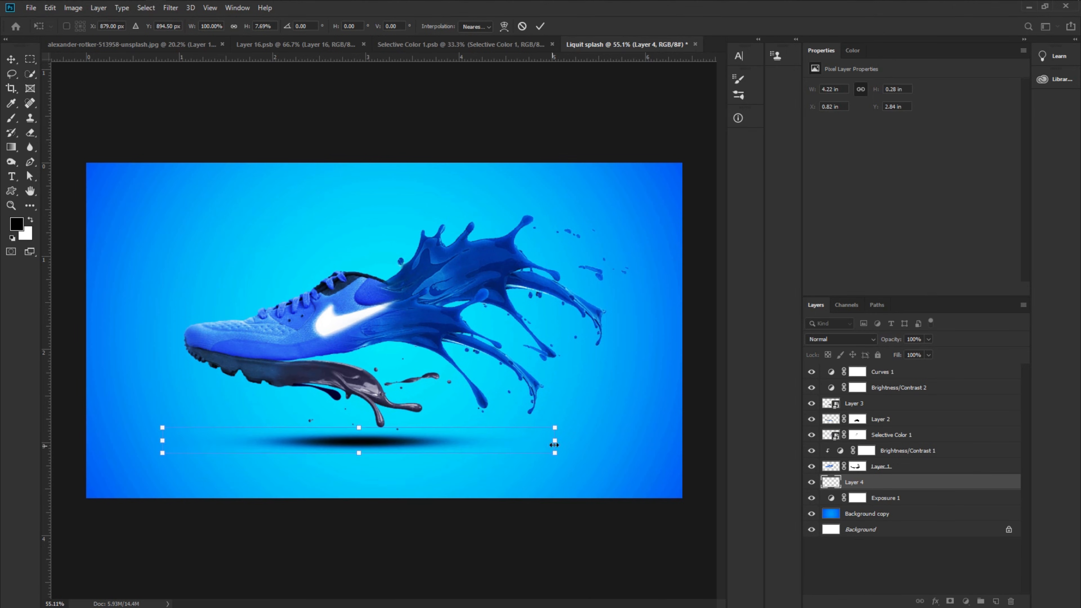
{"action": "left_click_drag", "start_coordinate": [555, 442], "coordinate": [518, 445]}
{"action": "left_click_drag", "start_coordinate": [614, 441], "coordinate": [669, 440]}
{"action": "left_click_drag", "start_coordinate": [564, 443], "coordinate": [520, 444]}
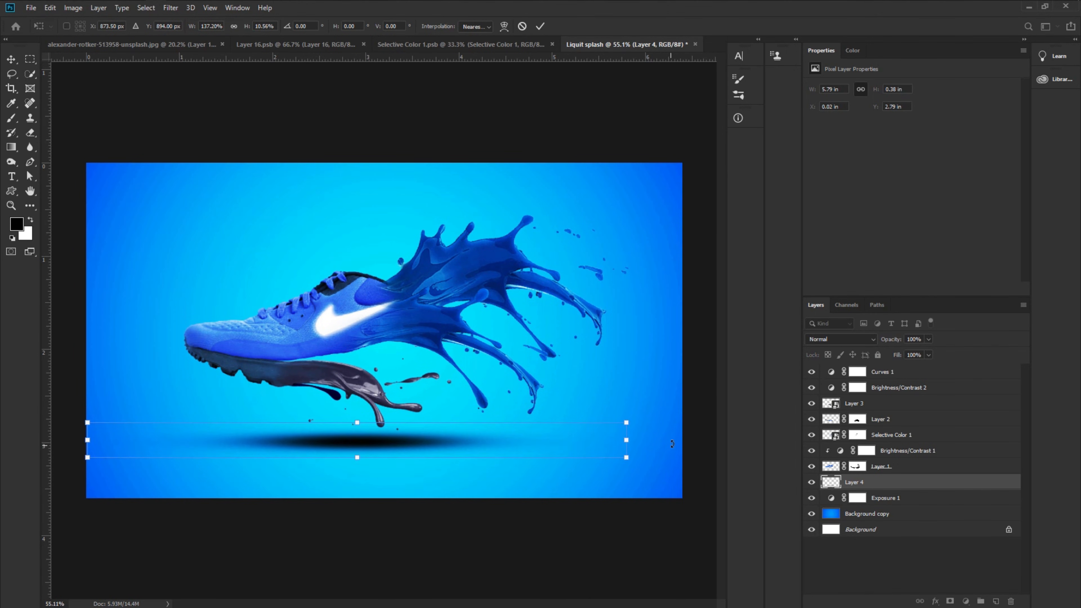
{"action": "left_click_drag", "start_coordinate": [627, 441], "coordinate": [683, 440]}
{"action": "left_click_drag", "start_coordinate": [89, 442], "coordinate": [87, 442]}
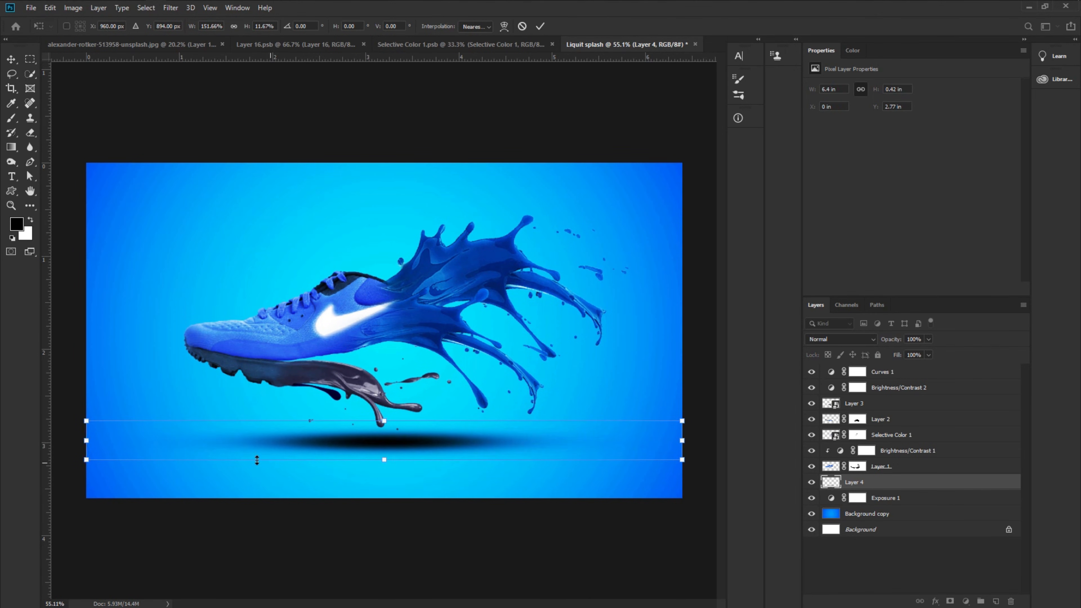
{"action": "left_click_drag", "start_coordinate": [385, 423], "coordinate": [386, 428]}
{"action": "left_click", "coordinate": [540, 26]}
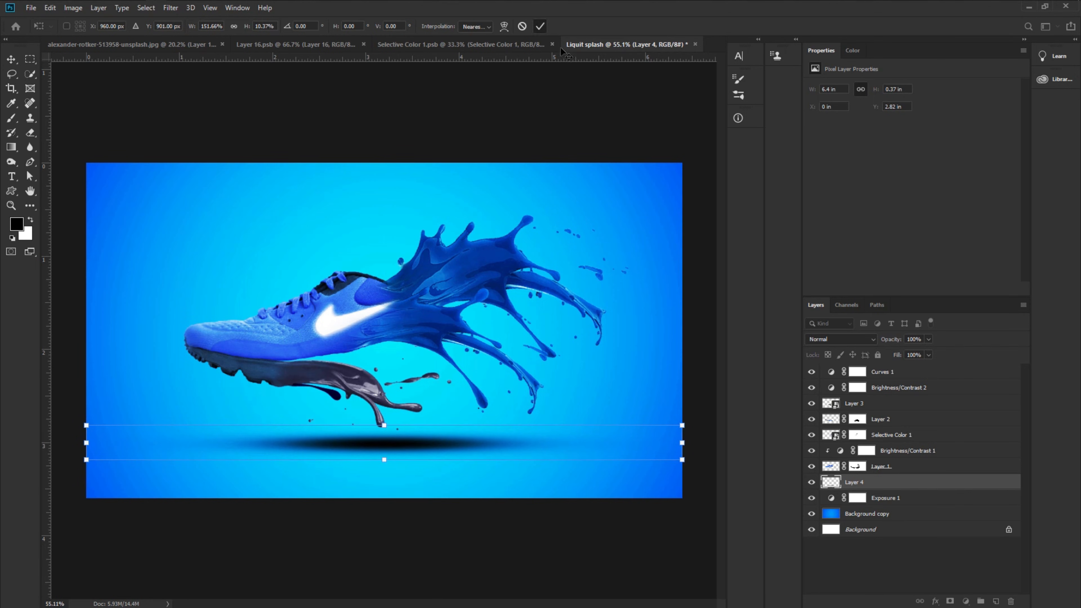
- Lower the shadow layer's opacity to 39%
{"action": "left_click_drag", "start_coordinate": [889, 340], "coordinate": [848, 347]}
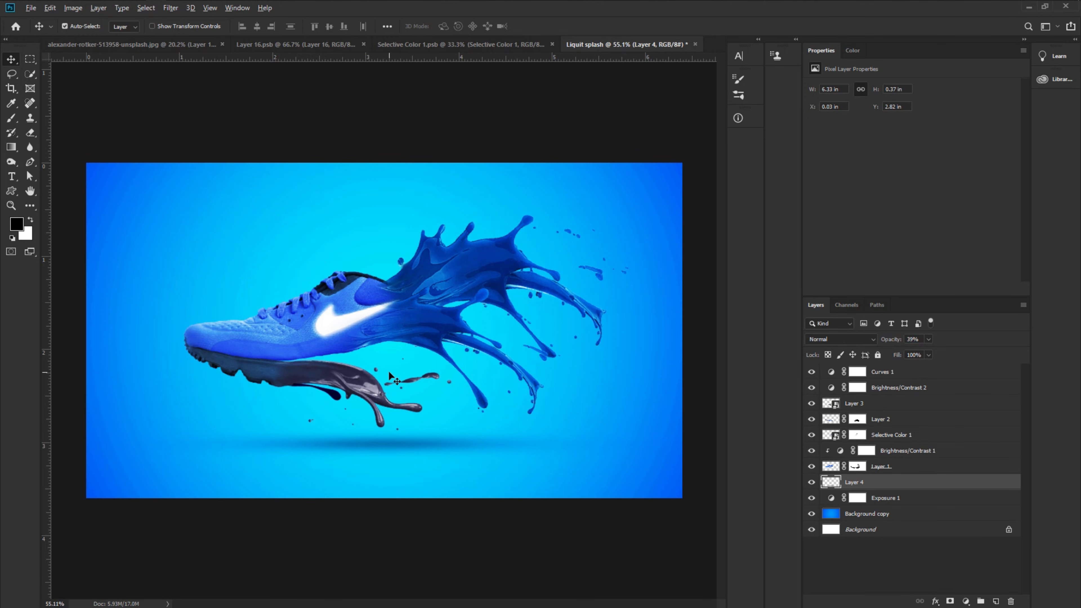
{"action": "scroll", "coordinate": [389, 375], "scroll_direction": "down", "scroll_amount": 1}
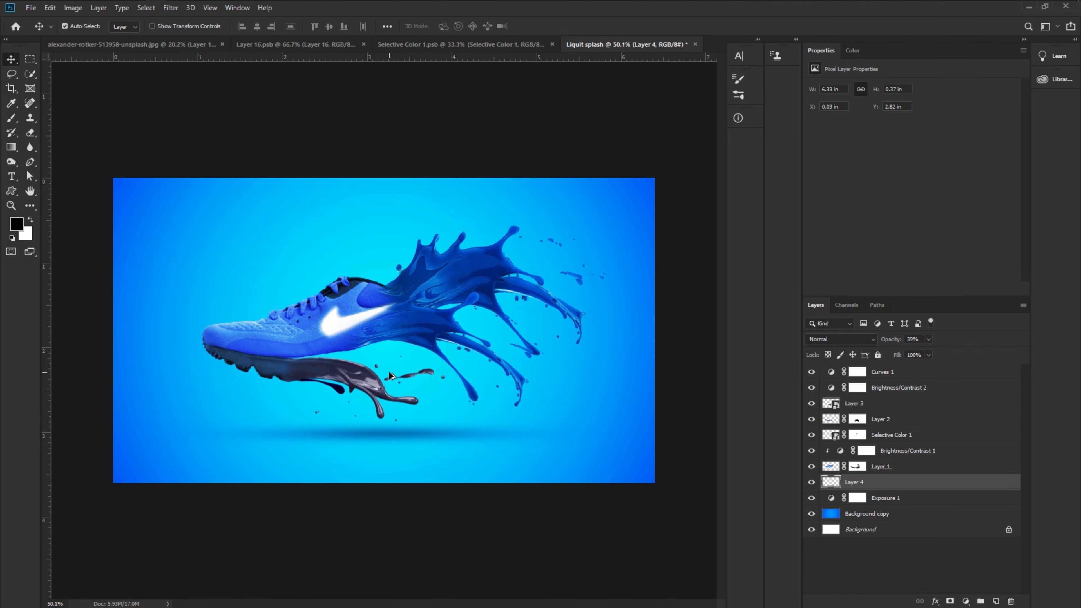
{"action": "scroll", "coordinate": [390, 375], "scroll_direction": "up", "scroll_amount": 2}
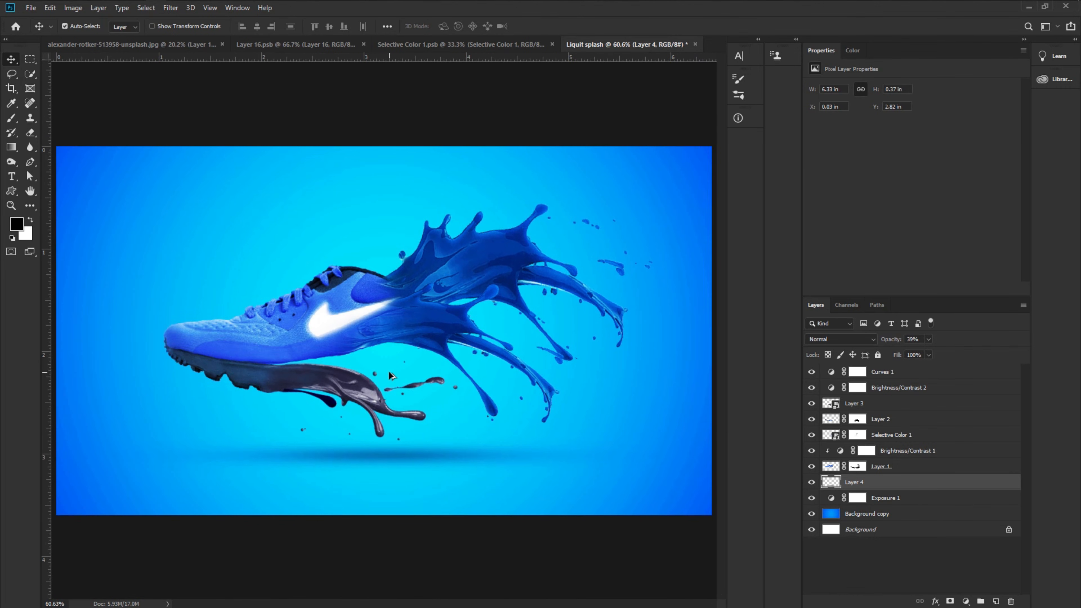